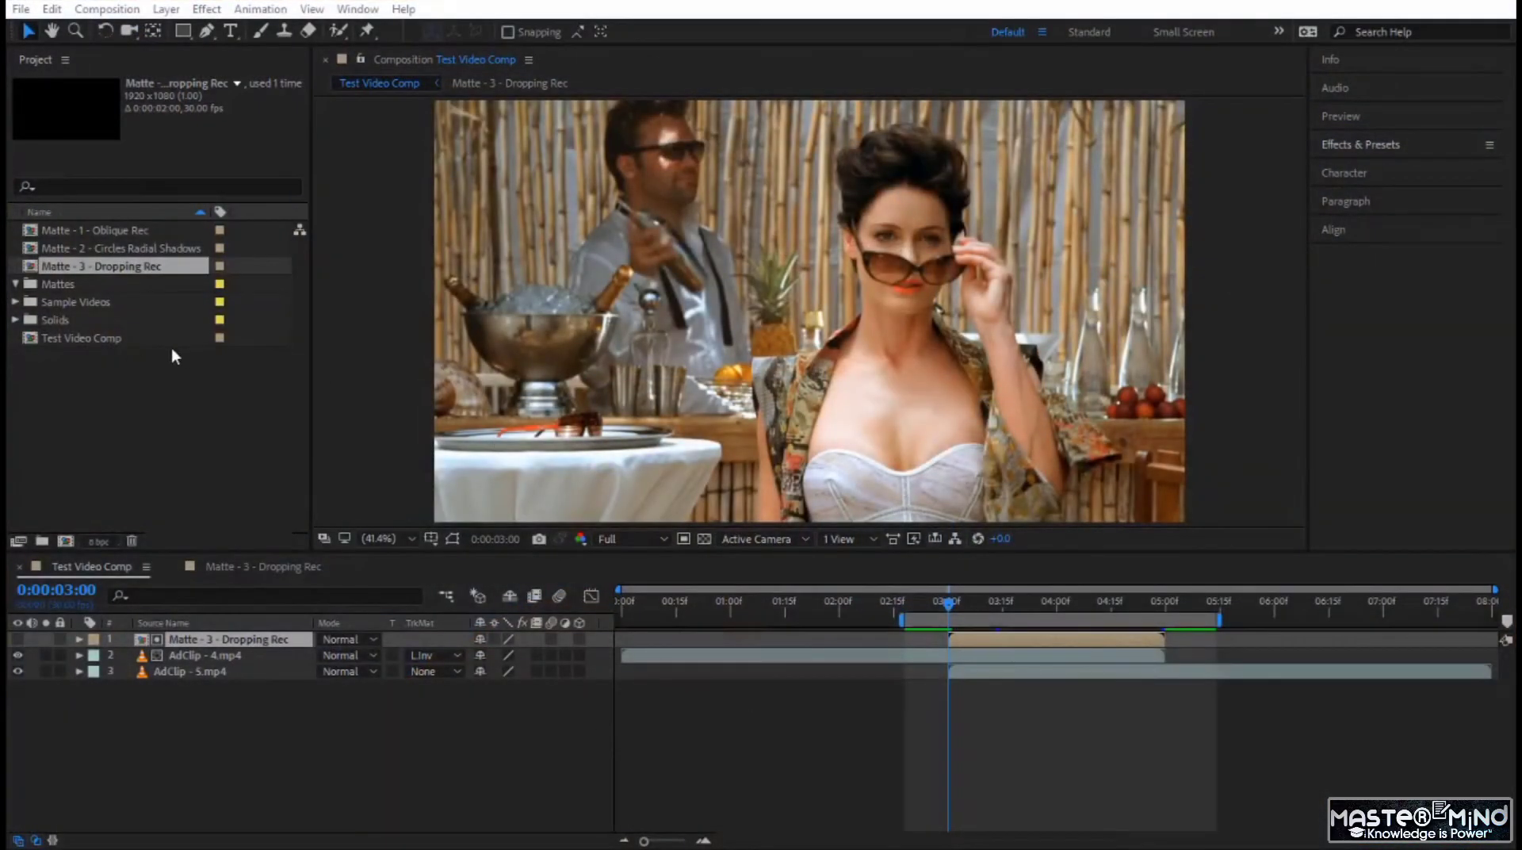
# Open the Matte - 3 - Dropping Rec precomp
pyautogui.click(126, 250)
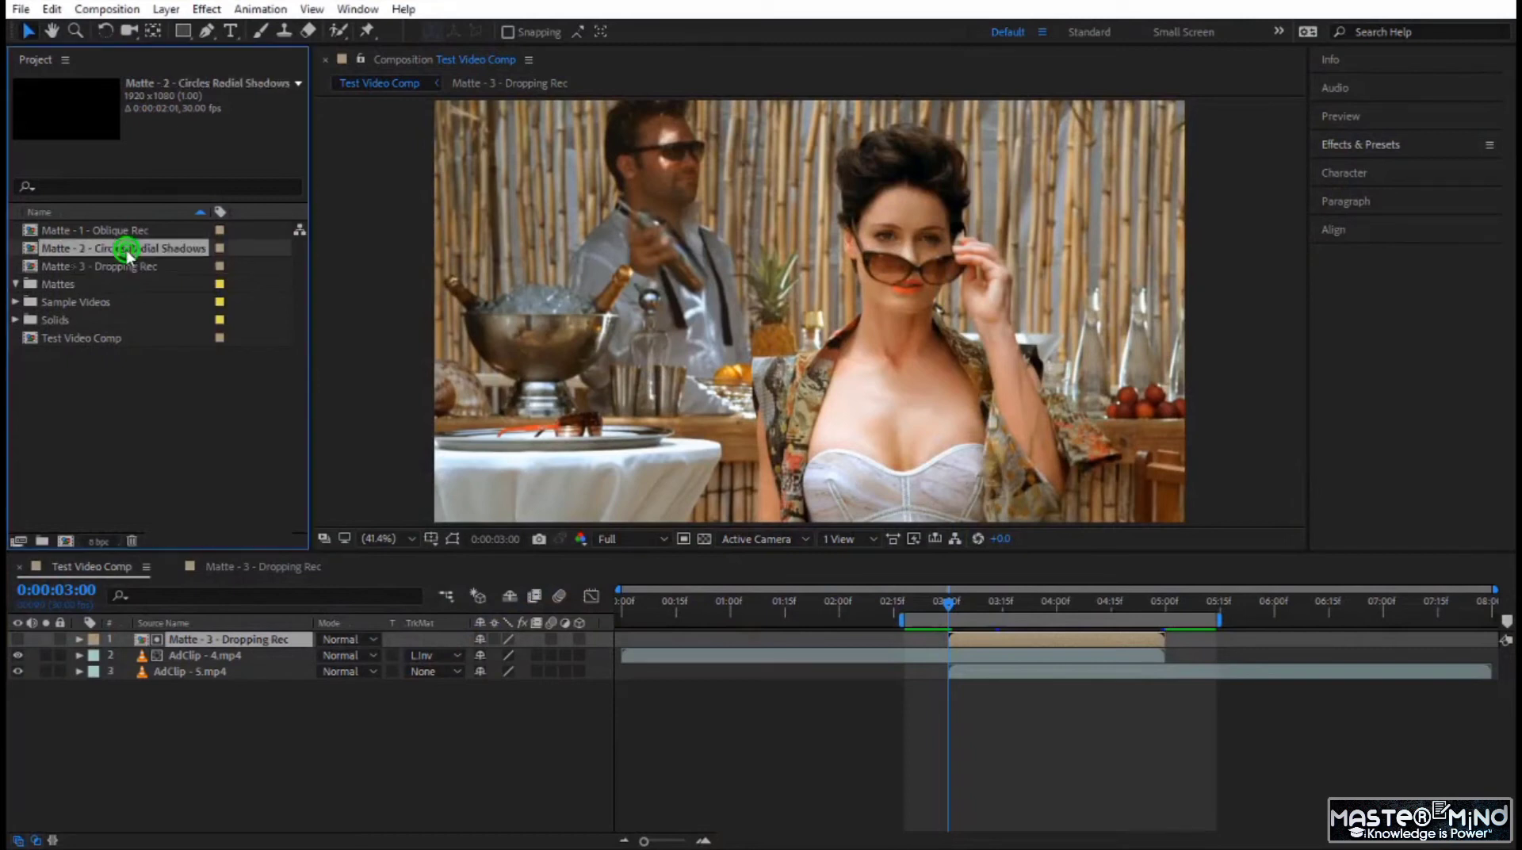
pyautogui.click(126, 265)
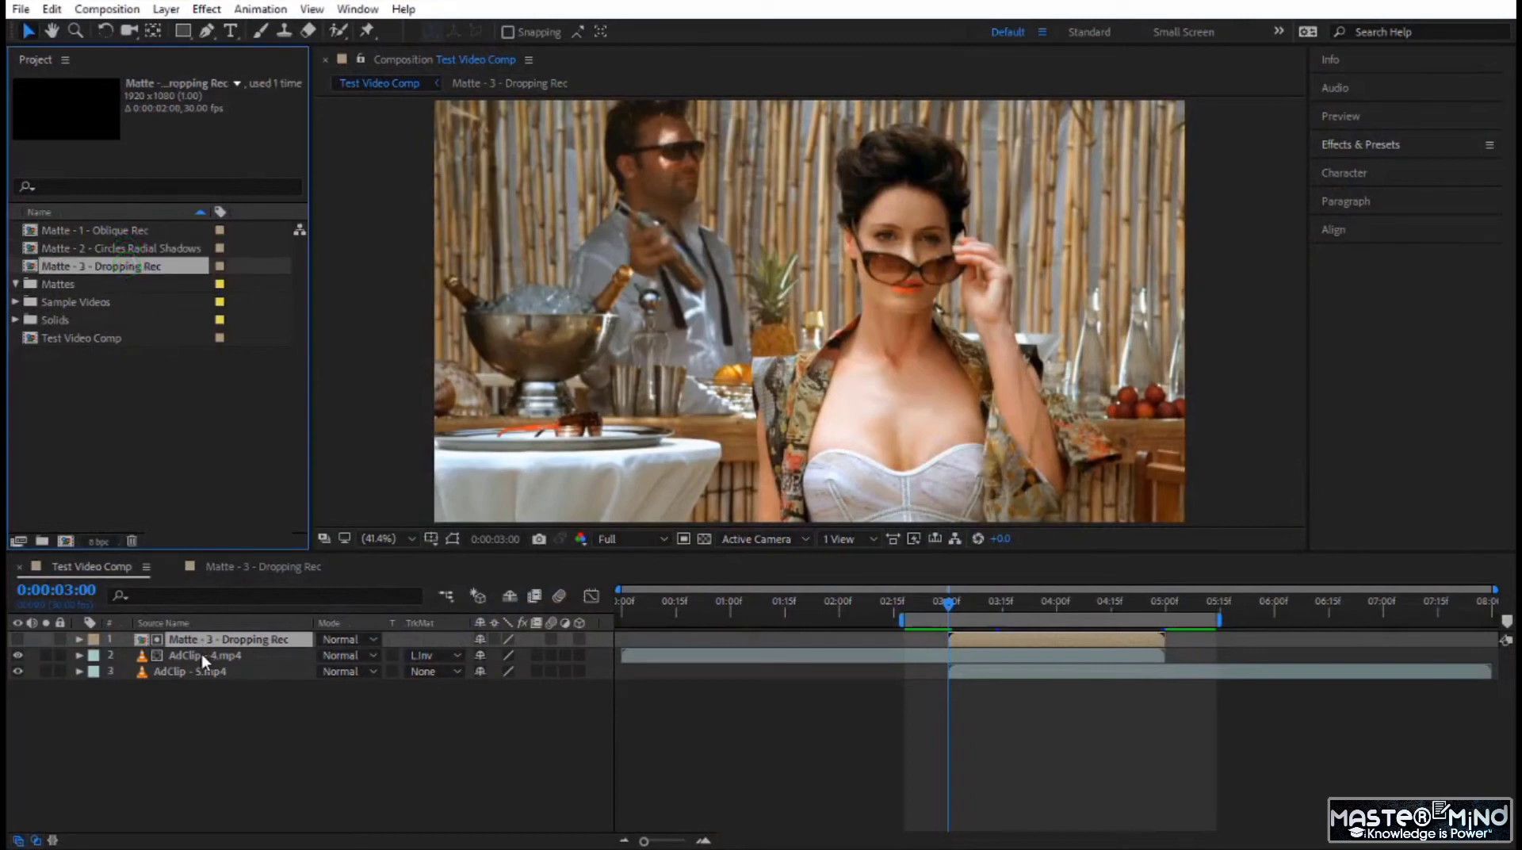
pyautogui.doubleClick(226, 639)
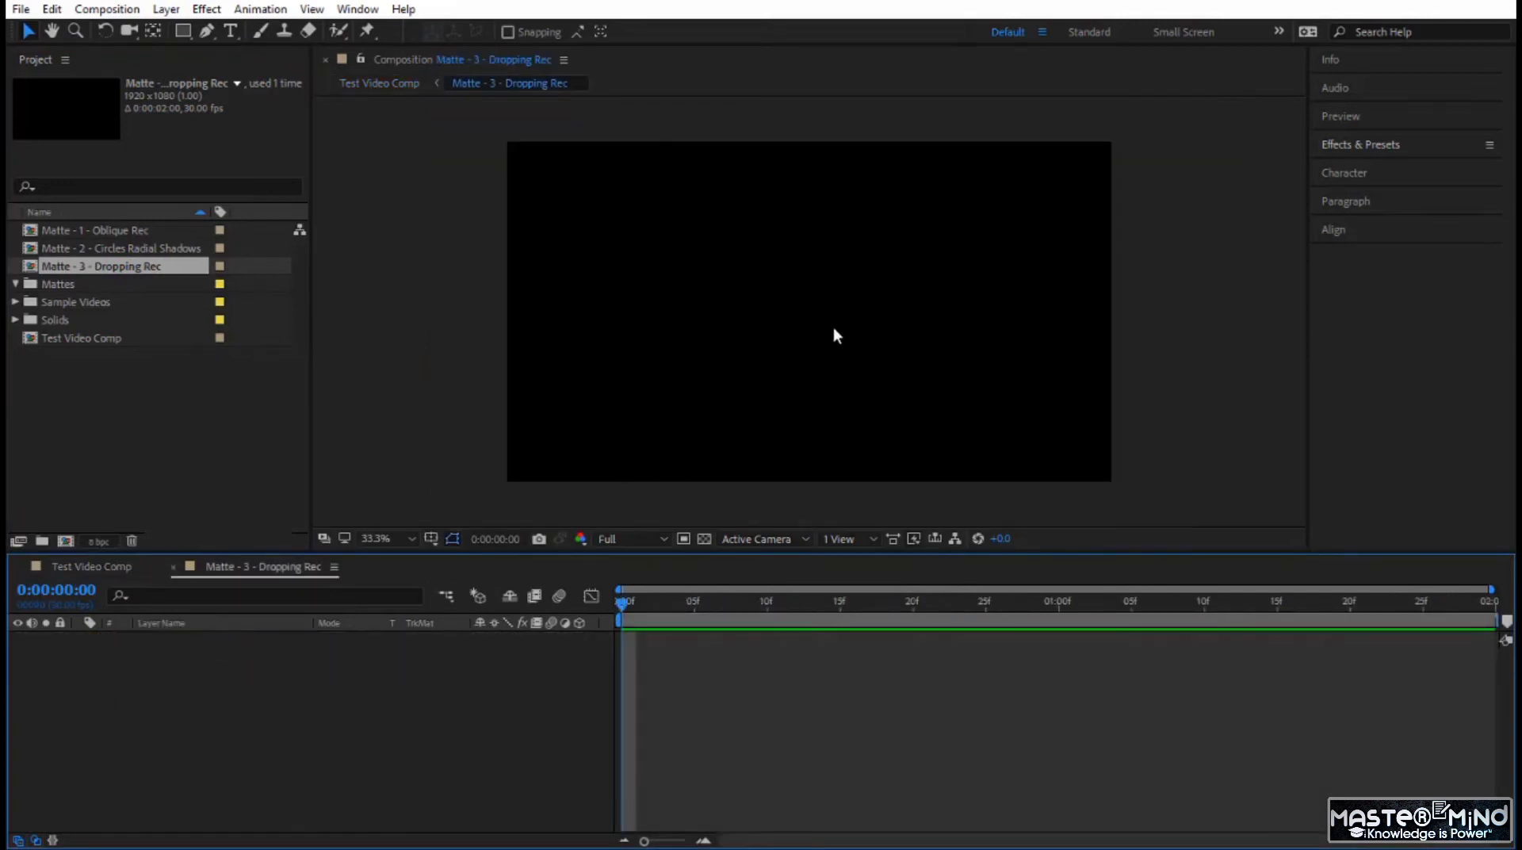
# Add a full-frame rectangle shape layer with a solid white fill
pyautogui.doubleClick(183, 30)
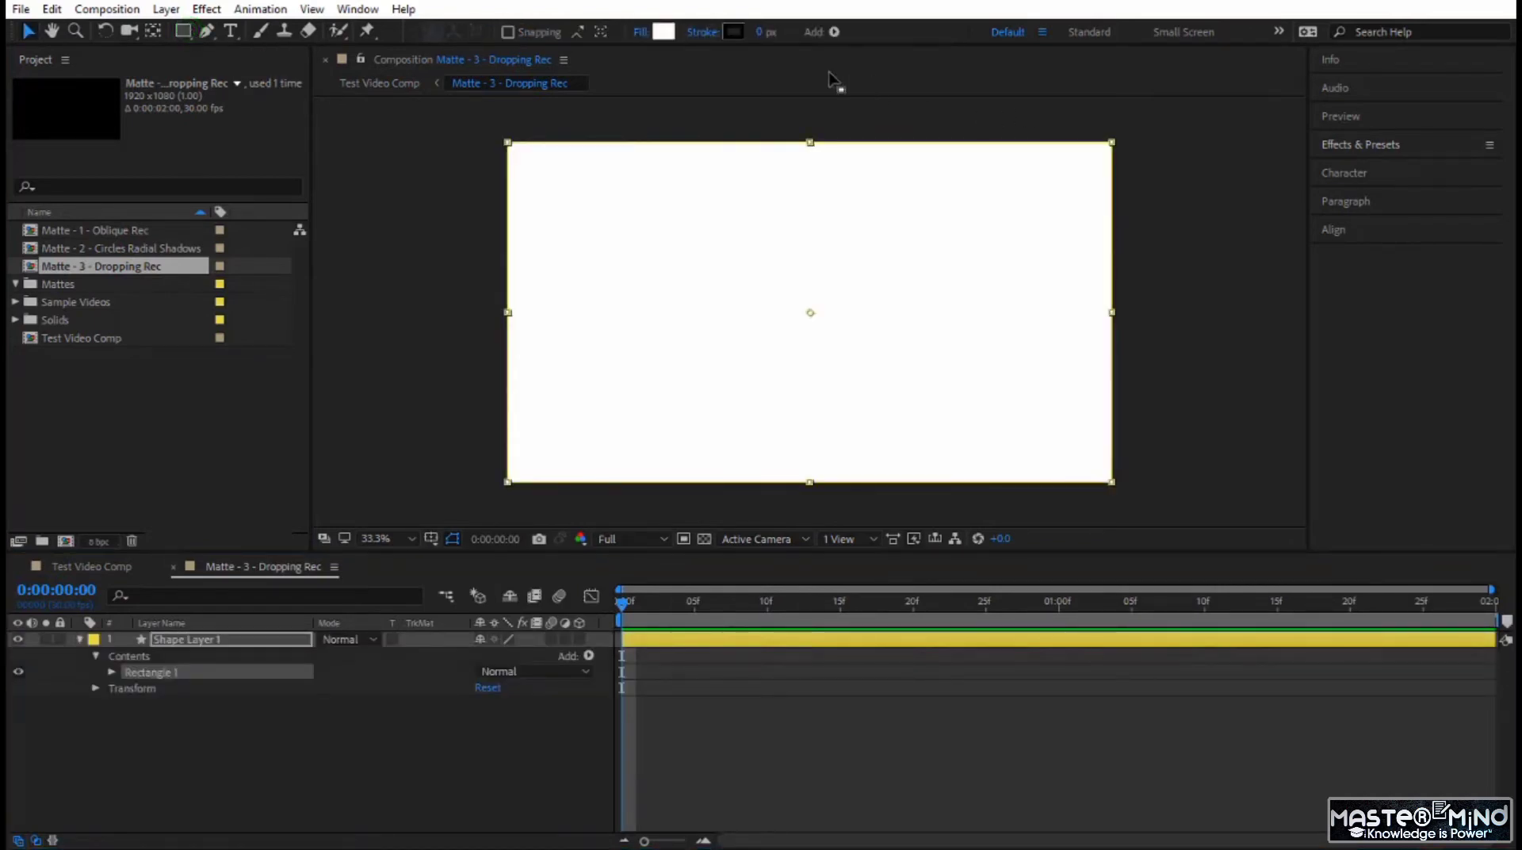
pyautogui.click(672, 31)
pyautogui.click(1223, 276)
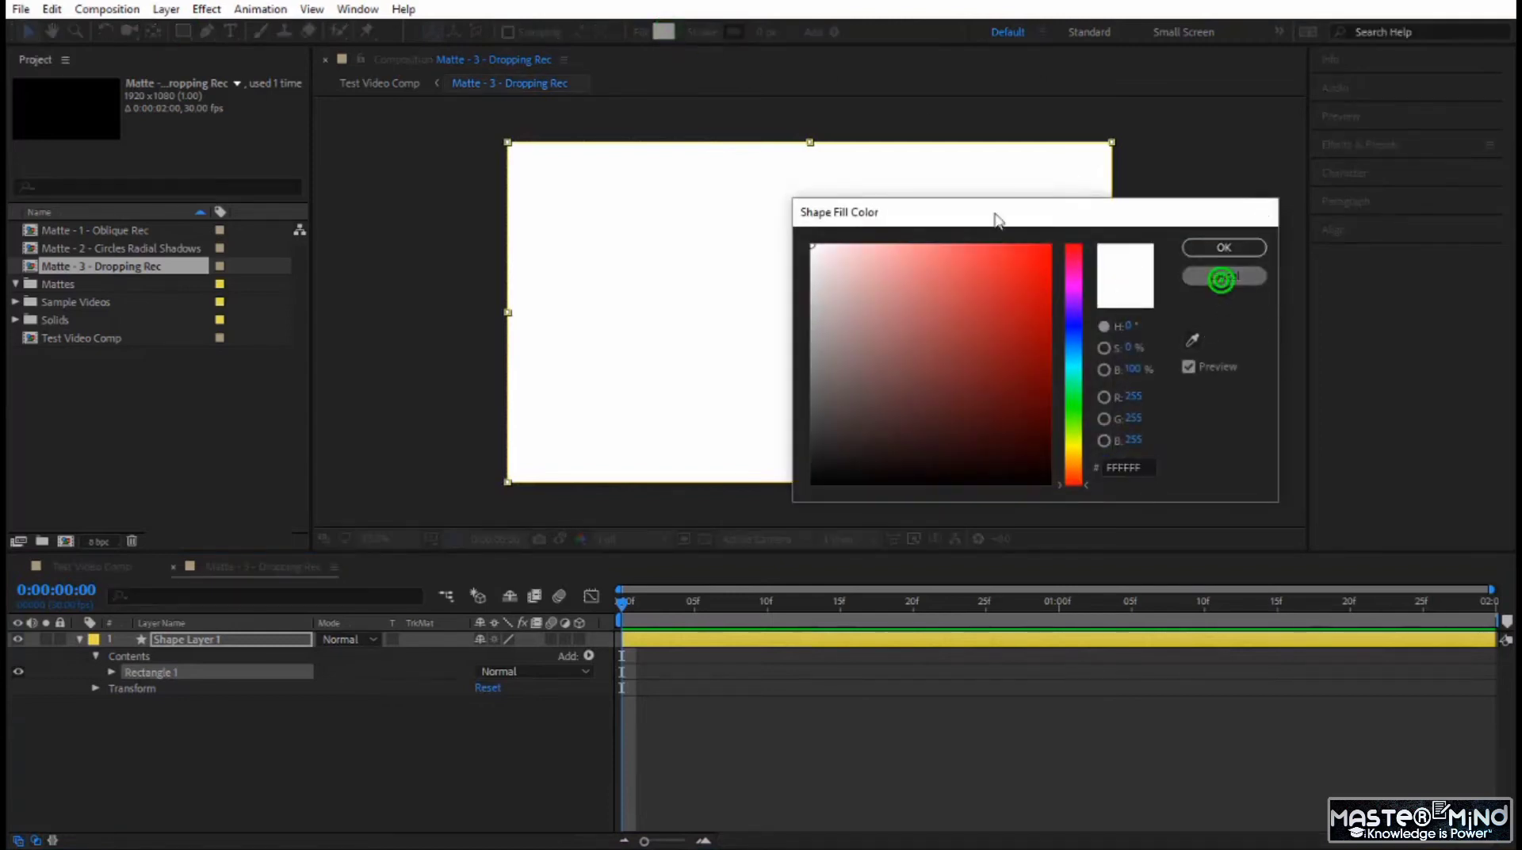
pyautogui.click(638, 34)
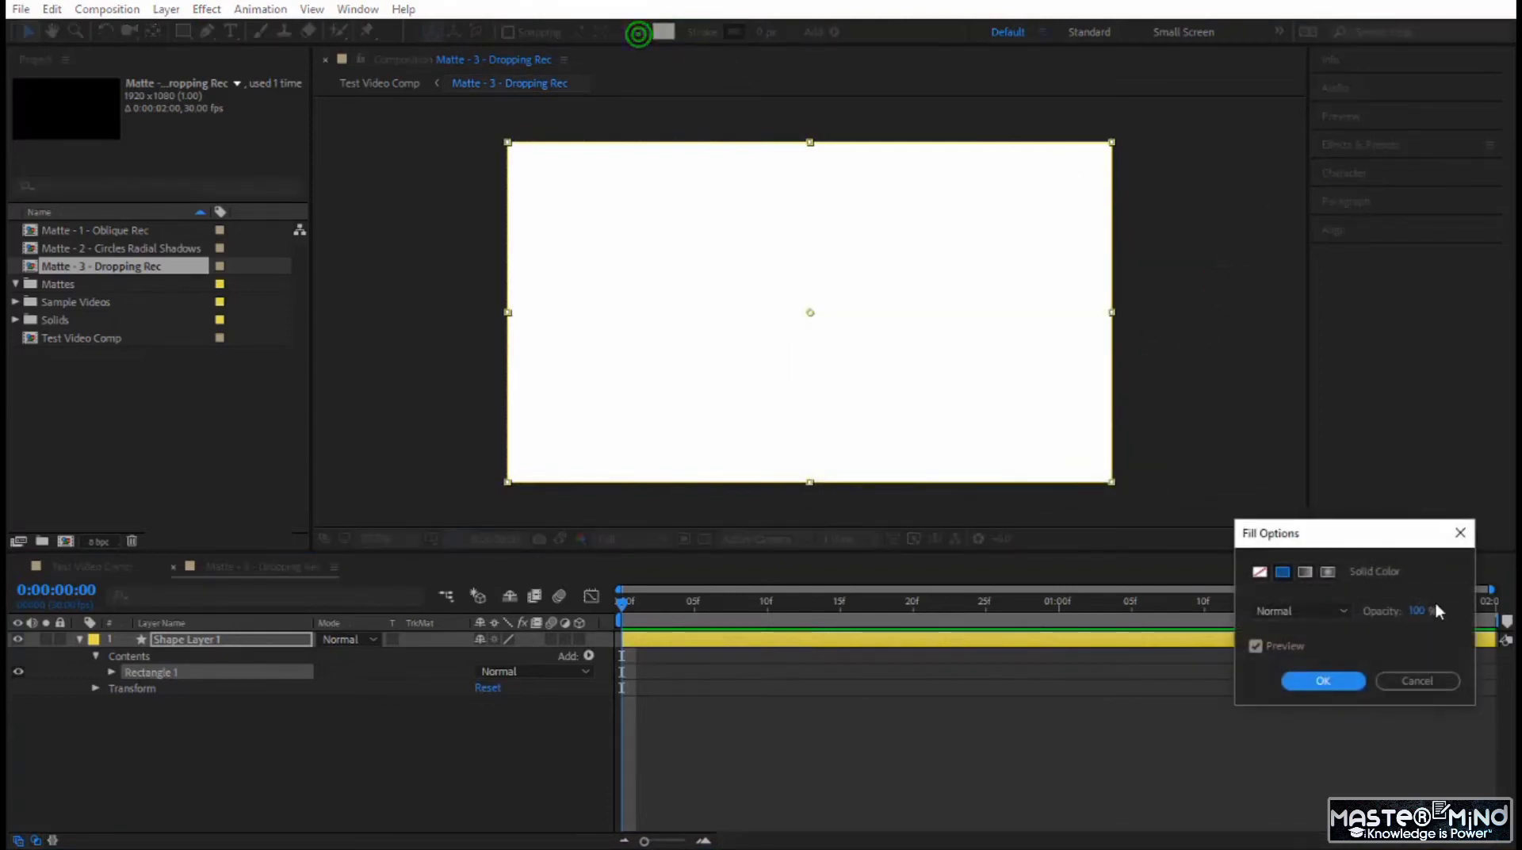
pyautogui.click(1347, 687)
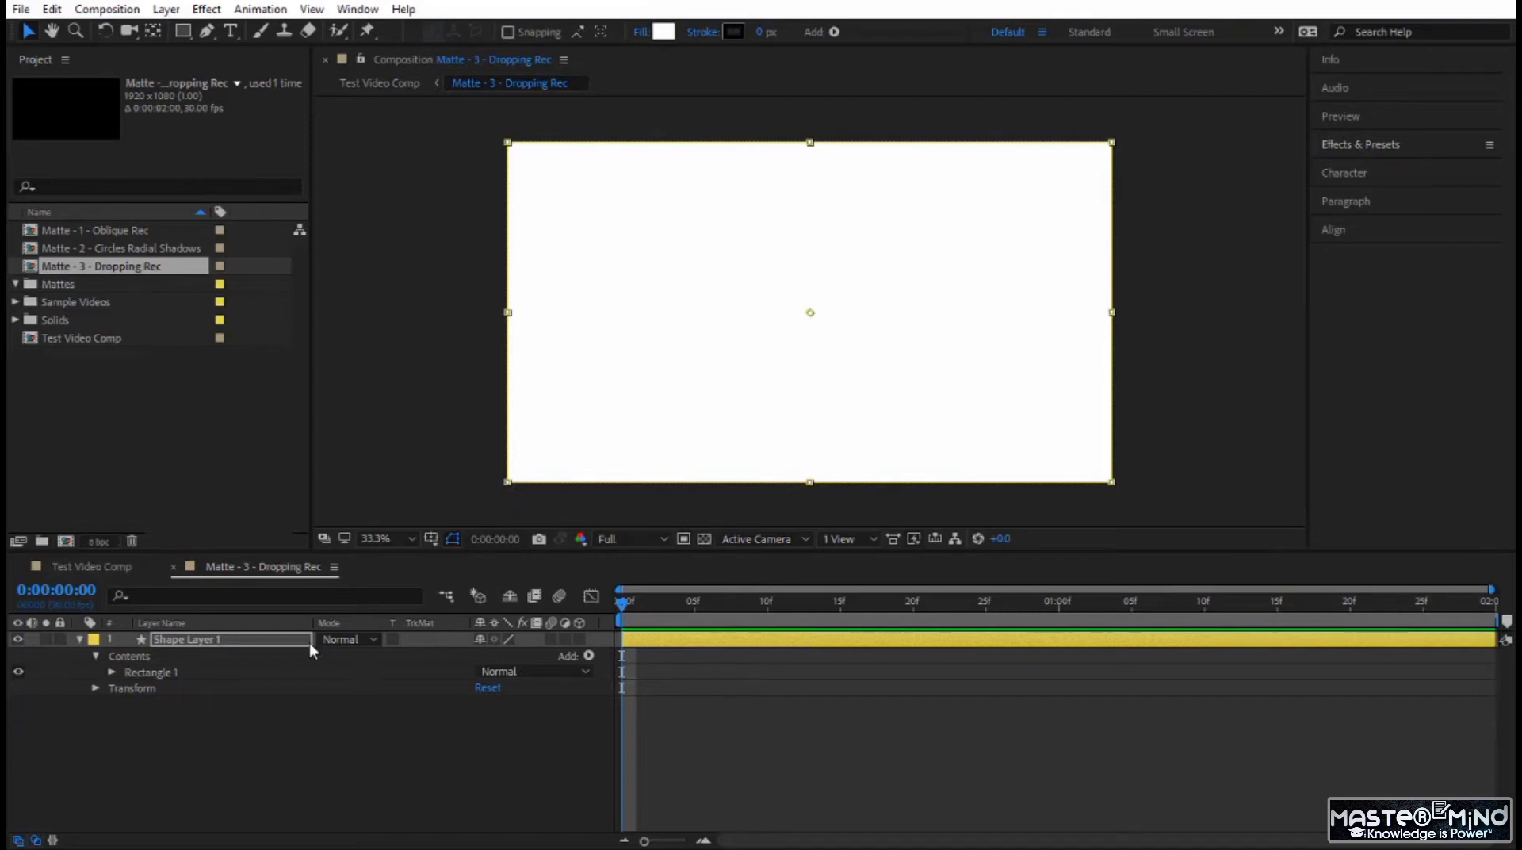
pyautogui.click(290, 640)
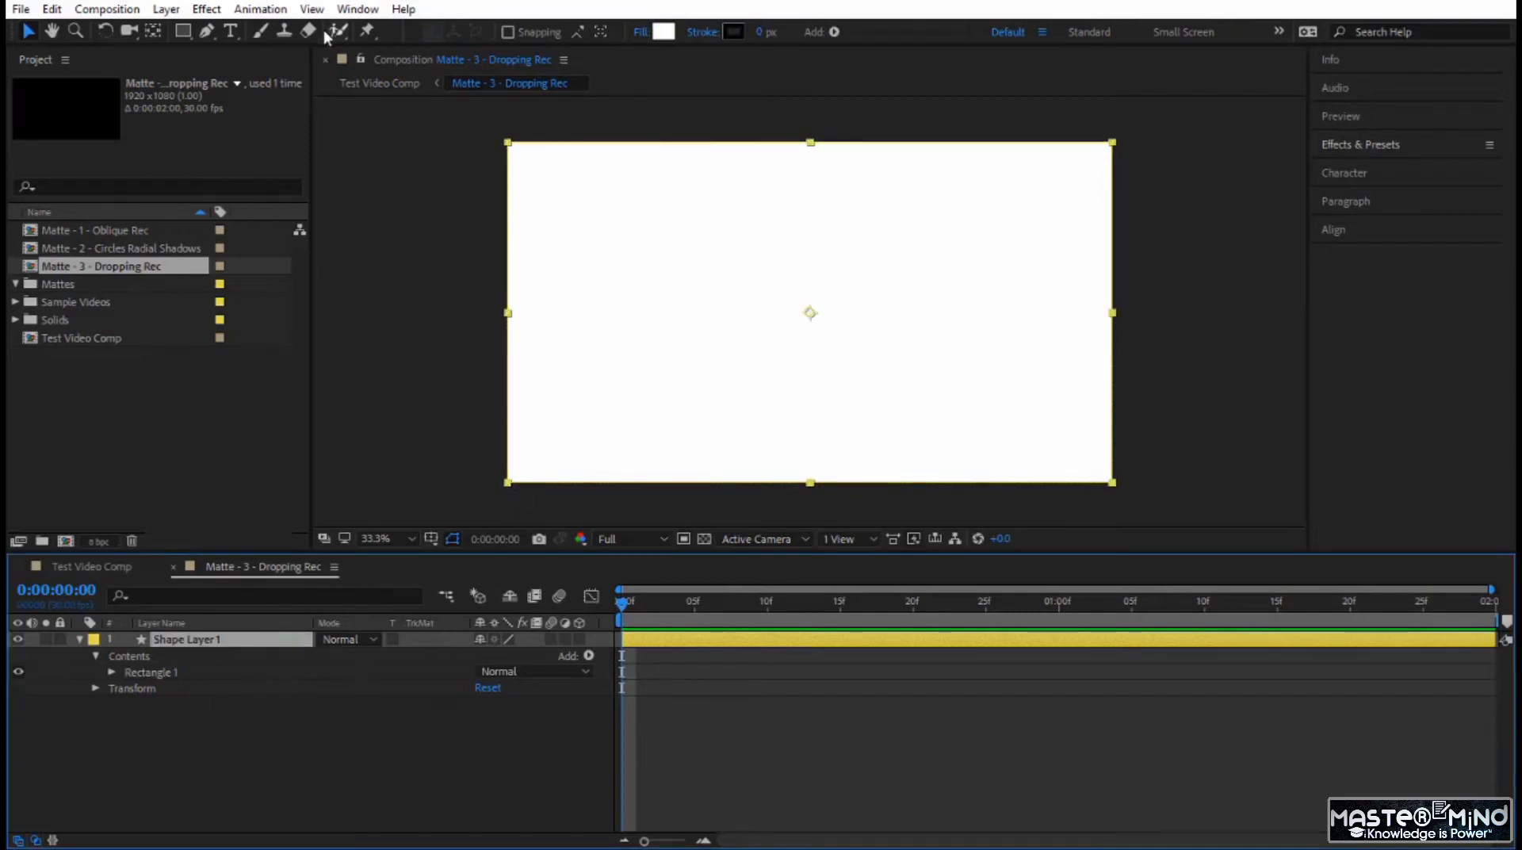
# Move Shape Layer 1's anchor point to the bottom-left corner, keeping Rotation at 0°
pyautogui.click(153, 32)
pyautogui.click(816, 316)
pyautogui.moveTo(815, 316); pyautogui.dragTo(515, 471)
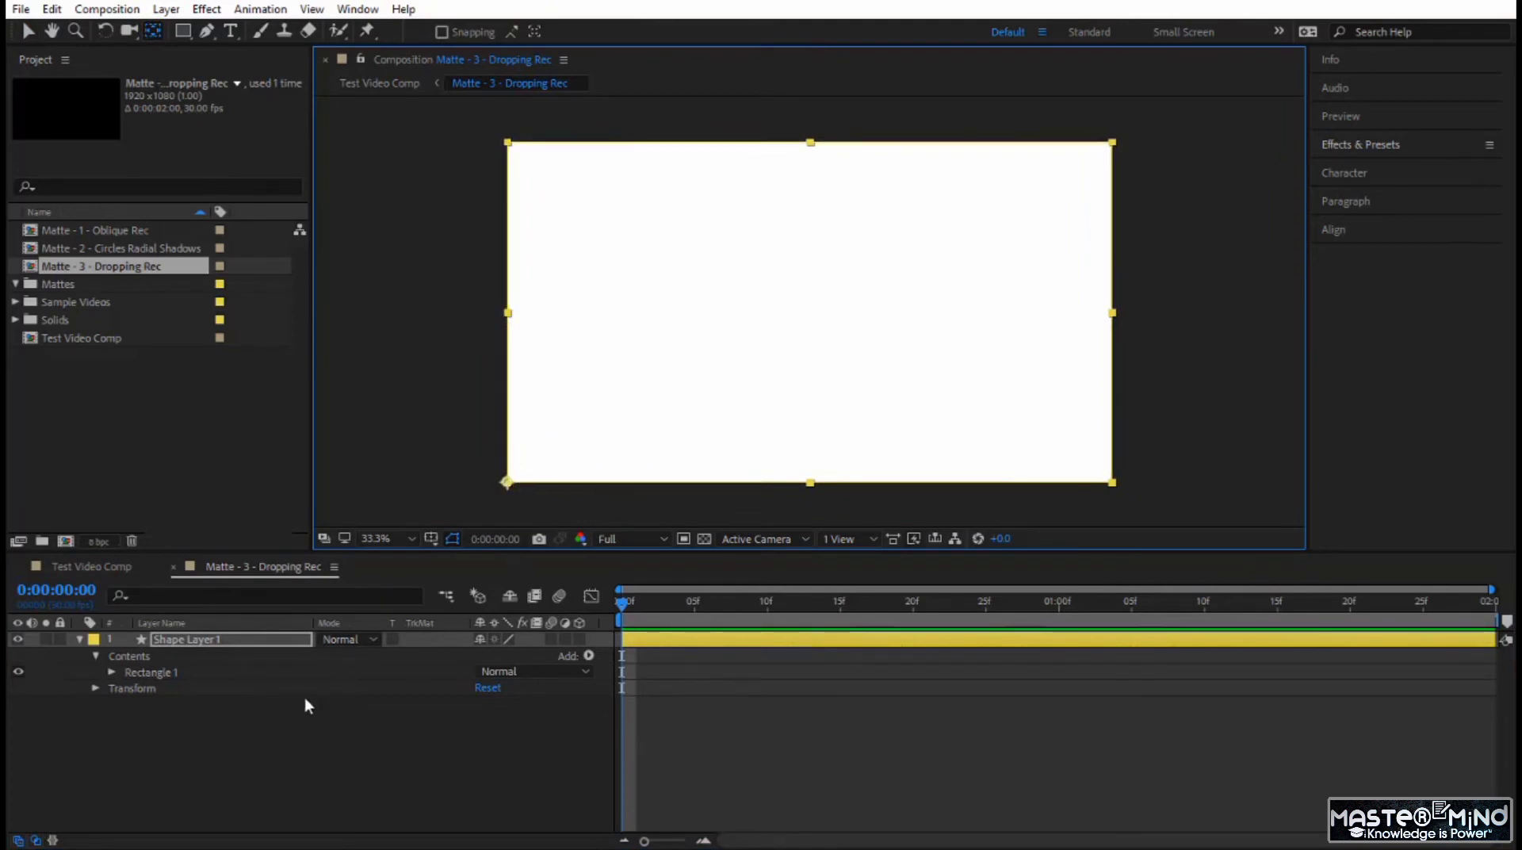
pyautogui.click(190, 642)
pyautogui.press('r')
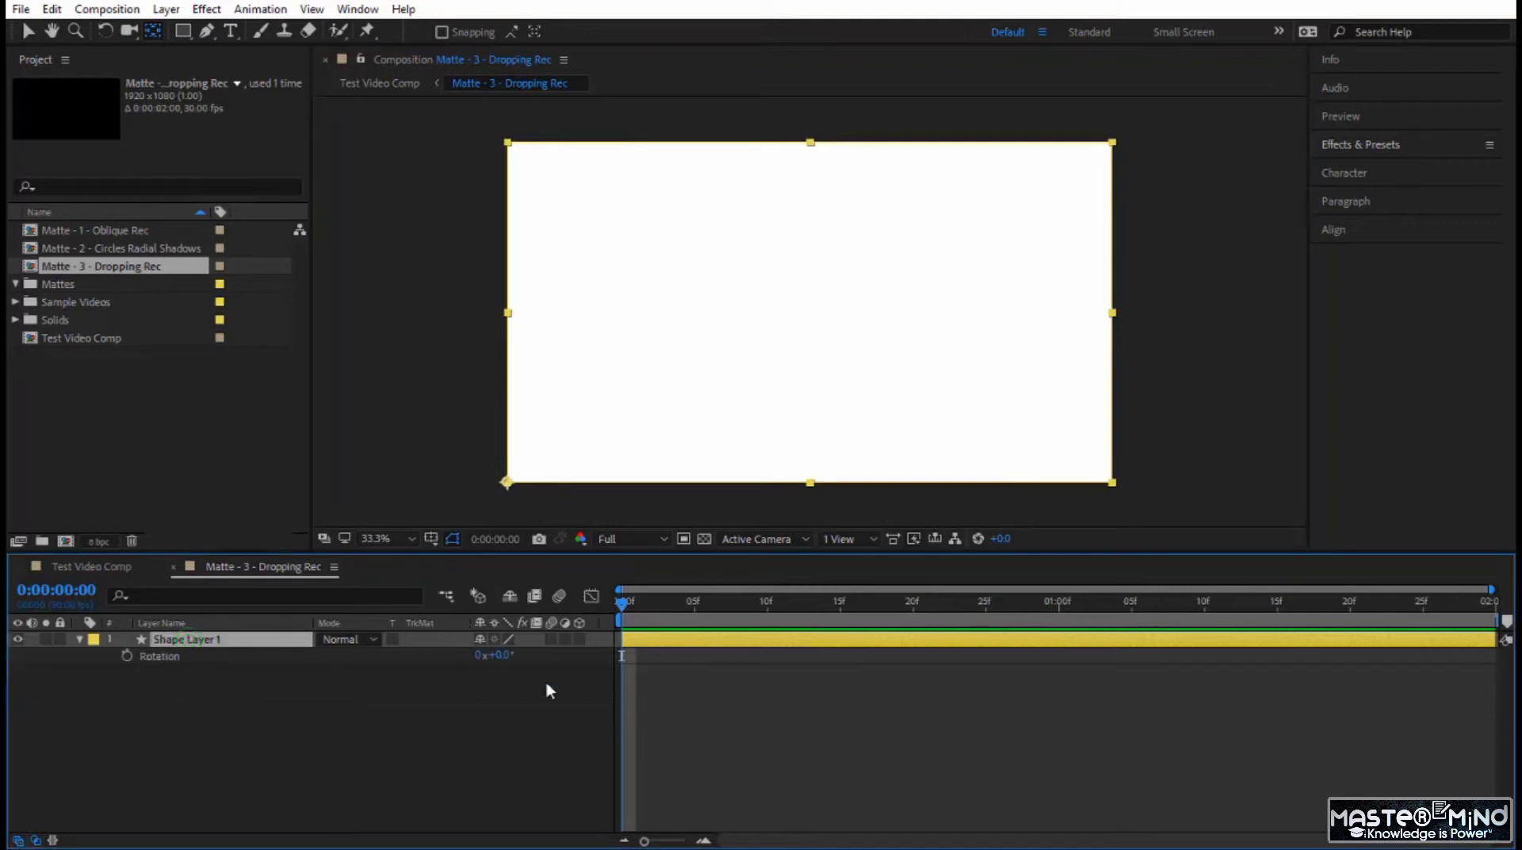
pyautogui.moveTo(498, 668)
pyautogui.mouseDown()
pyautogui.moveTo(496, 646)
pyautogui.moveTo(494, 673)
pyautogui.mouseUp()
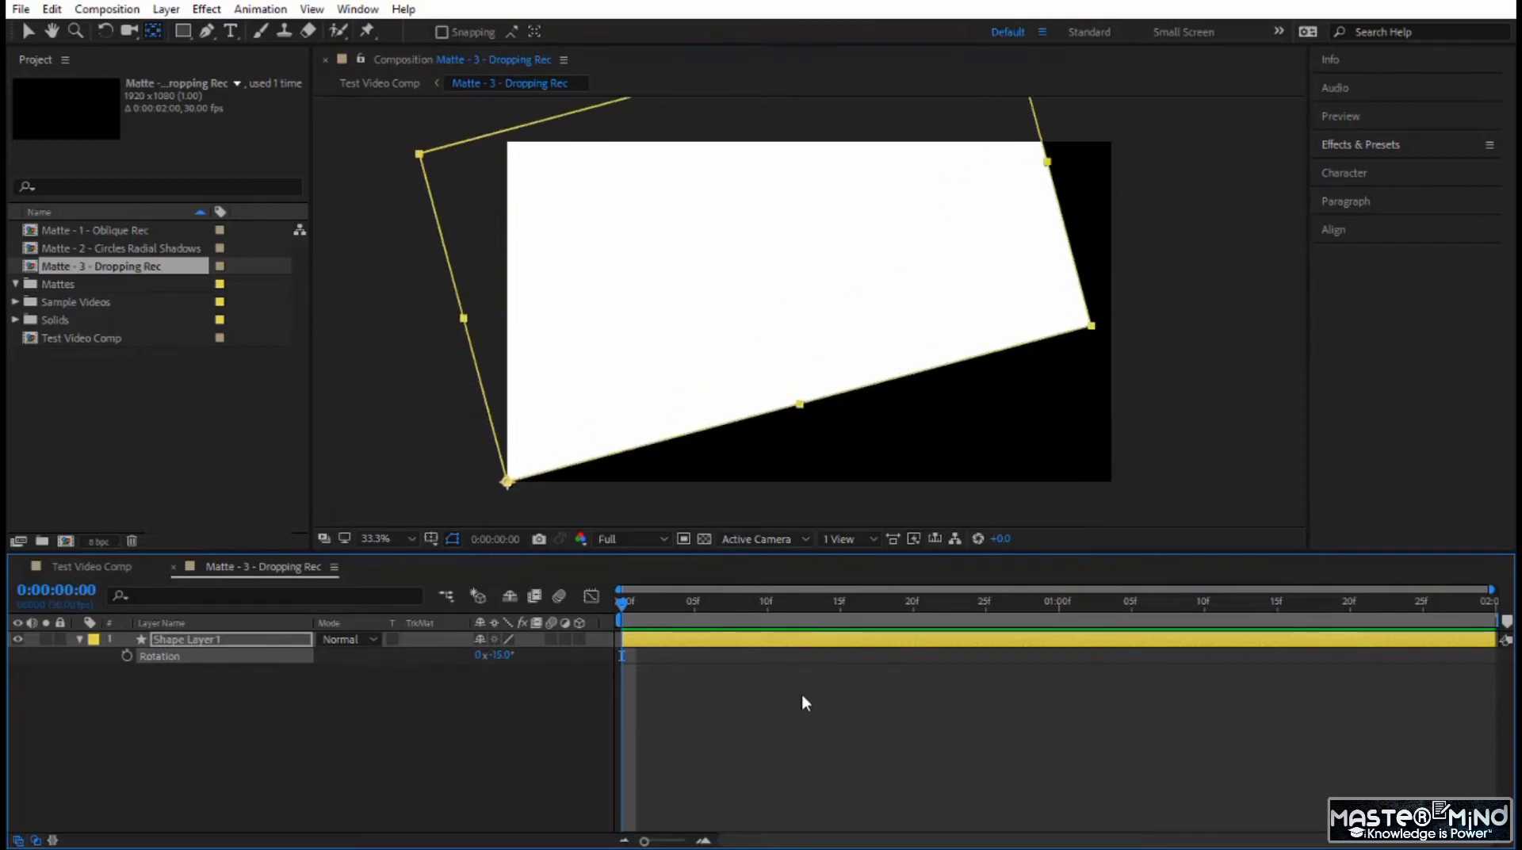
pyautogui.hotkey('ctrl', 'z')
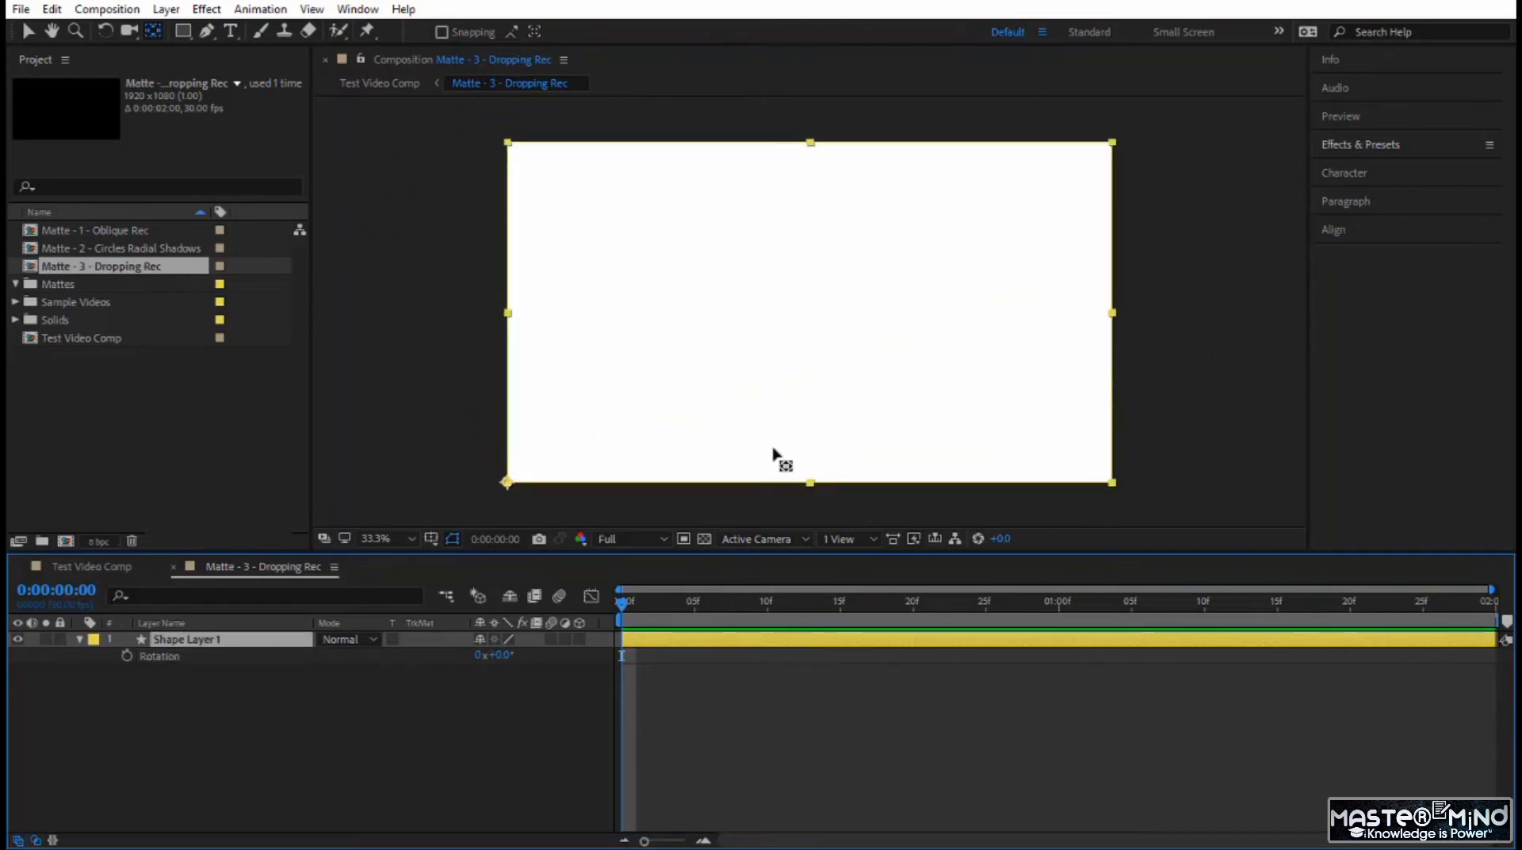
# Stretch the rectangle's right edge out beyond the frame
pyautogui.press('v')
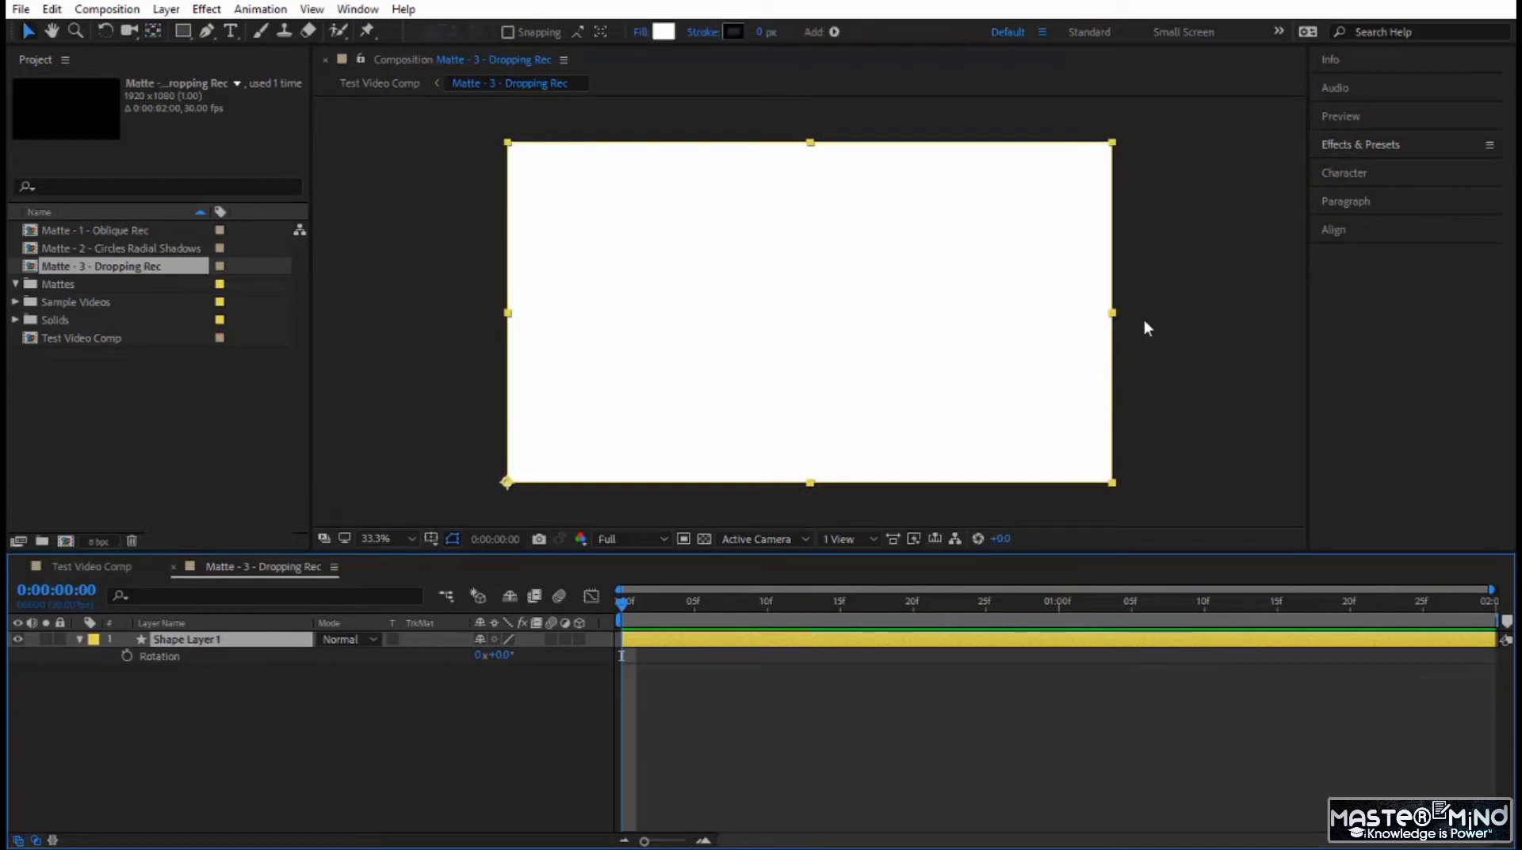
pyautogui.moveTo(1113, 313); pyautogui.dragTo(1186, 313)
pyautogui.moveTo(508, 654)
pyautogui.mouseDown()
pyautogui.moveTo(479, 655)
pyautogui.moveTo(515, 655)
pyautogui.mouseUp()
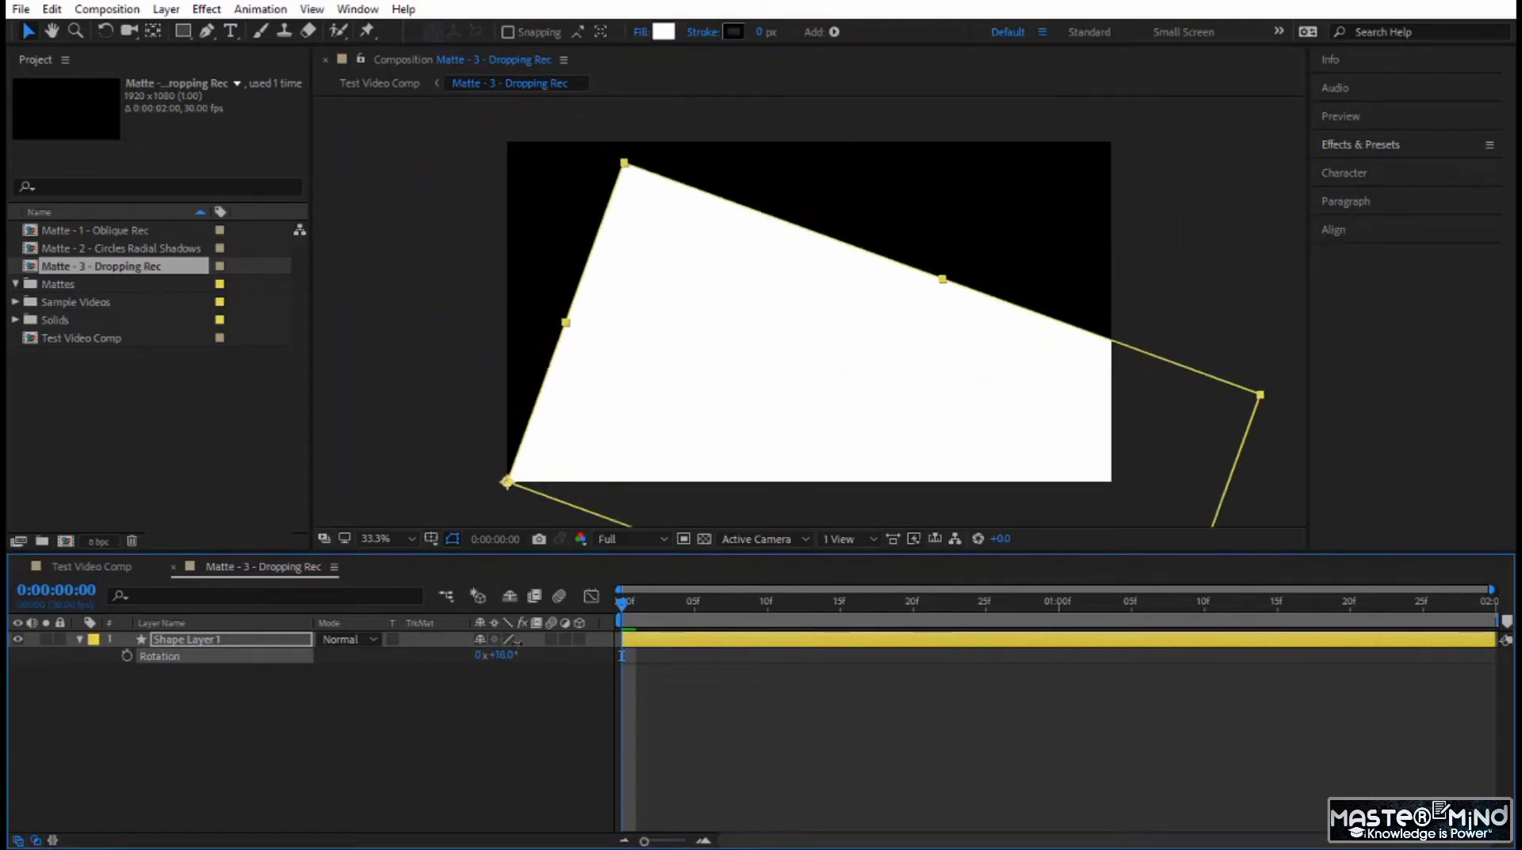
pyautogui.hotkey('ctrl', 'z')
pyautogui.moveTo(1186, 312); pyautogui.dragTo(1262, 313)
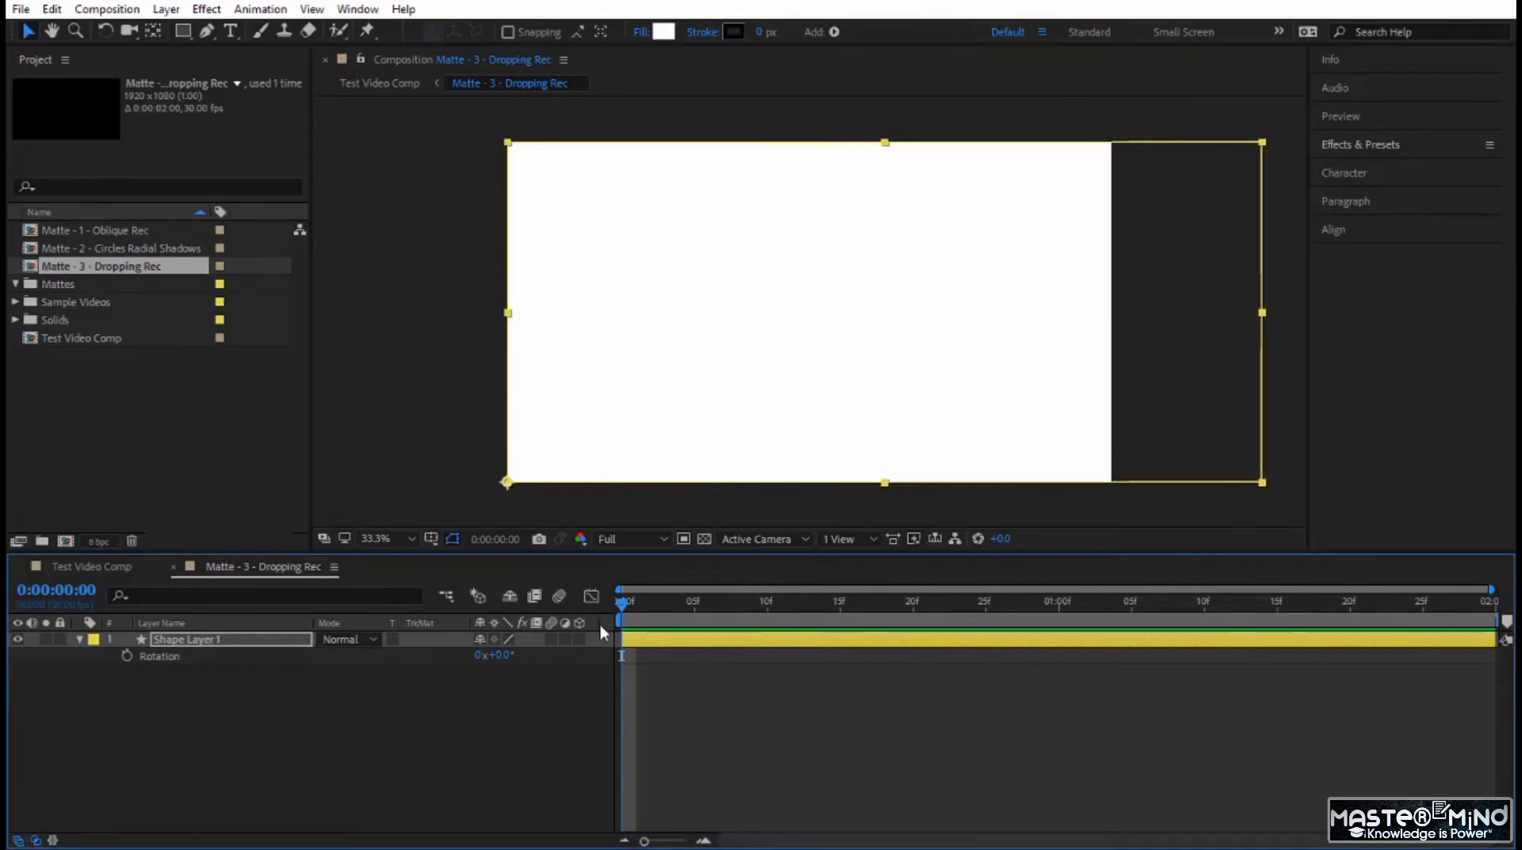
# Keyframe Rotation at 0° at 1 second and -90° at frame 0
pyautogui.moveTo(622, 606); pyautogui.dragTo(1058, 622)
pyautogui.click(126, 654)
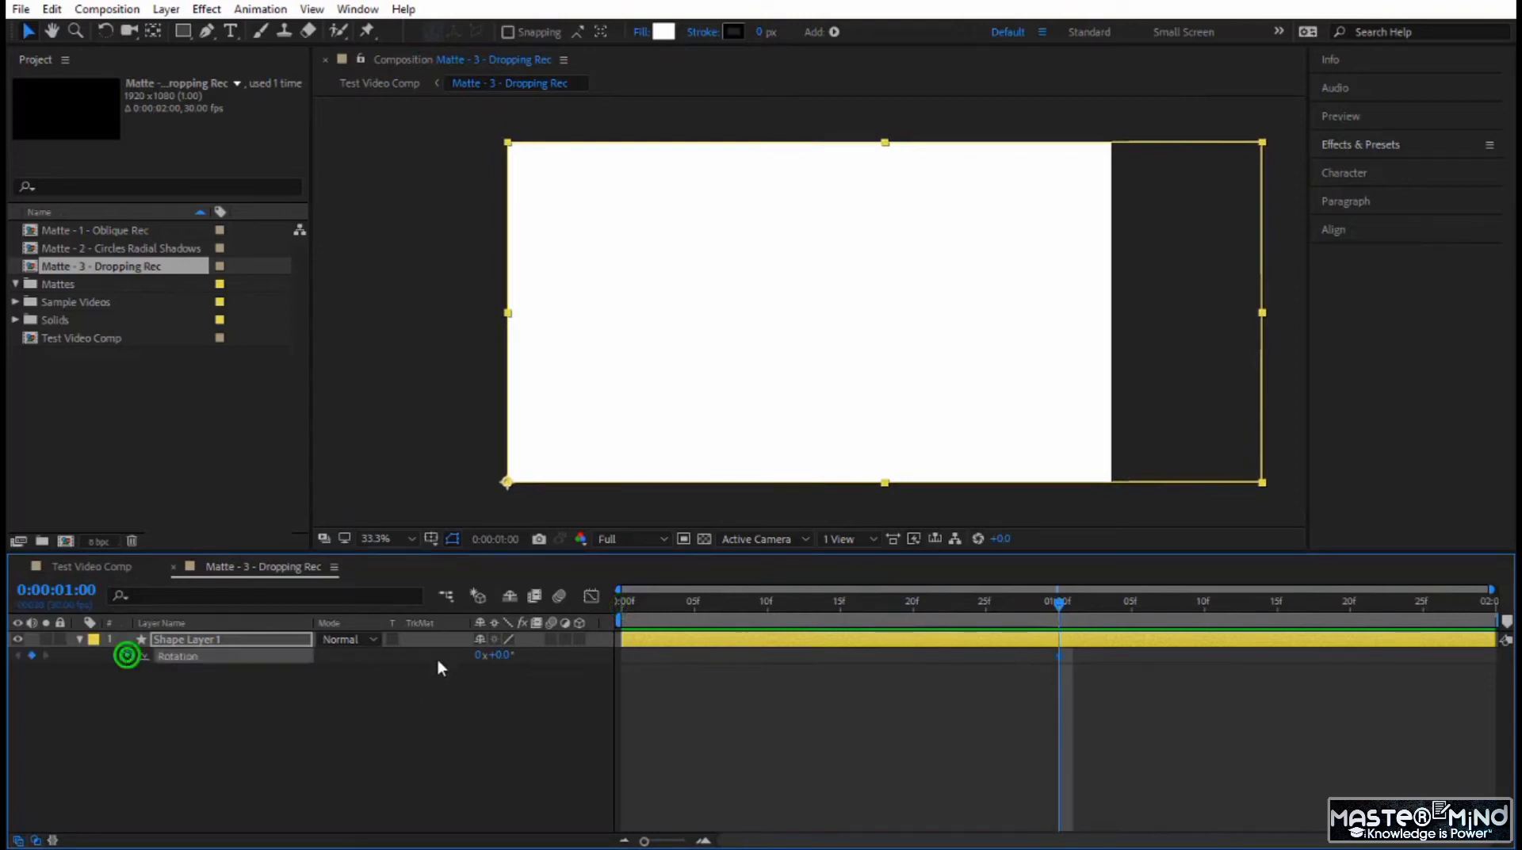
pyautogui.moveTo(1056, 610); pyautogui.dragTo(621, 607)
pyautogui.moveTo(499, 666); pyautogui.dragTo(469, 674)
pyautogui.click(497, 655)
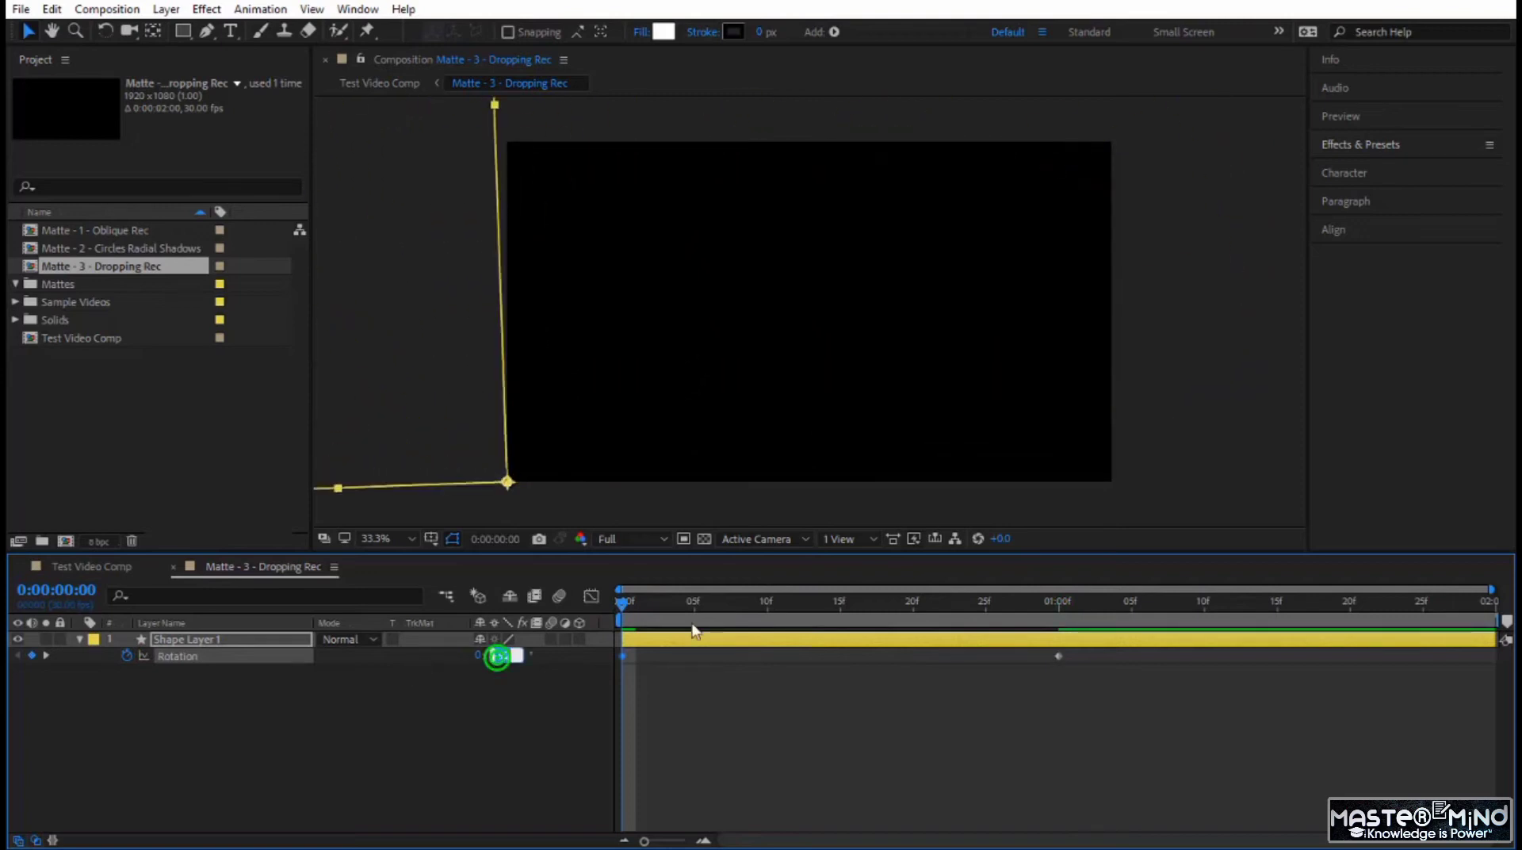
pyautogui.write('-90')
pyautogui.press('Return')
# Apply Easy Ease to both Rotation keyframes, adjust the speed graph, and preview
pyautogui.moveTo(1104, 689); pyautogui.dragTo(619, 626)
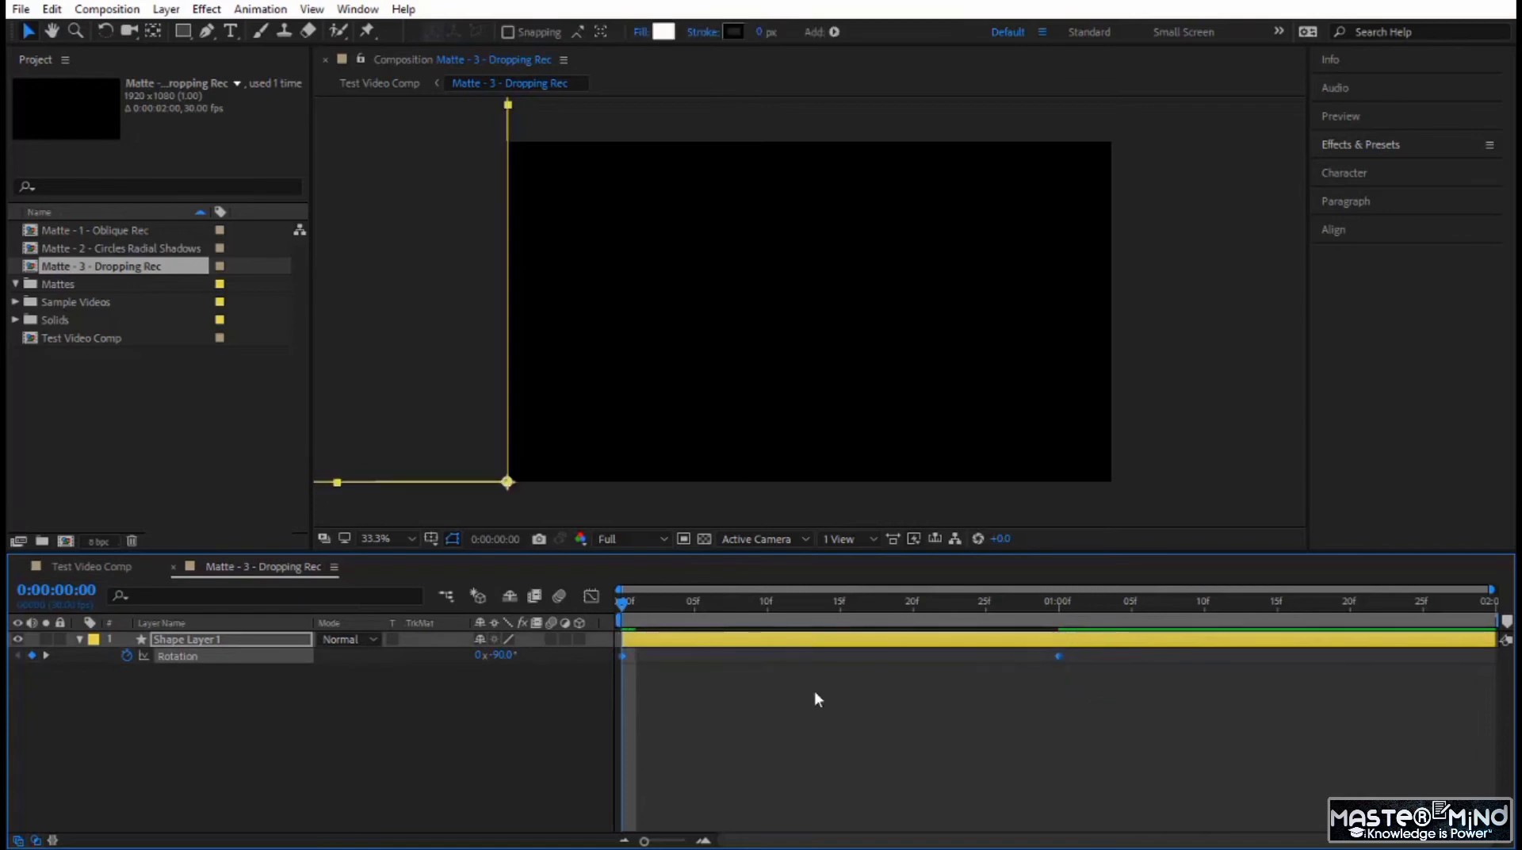
pyautogui.press('F9')
pyautogui.click(593, 591)
pyautogui.moveTo(1105, 779); pyautogui.dragTo(827, 796)
pyautogui.press('space')
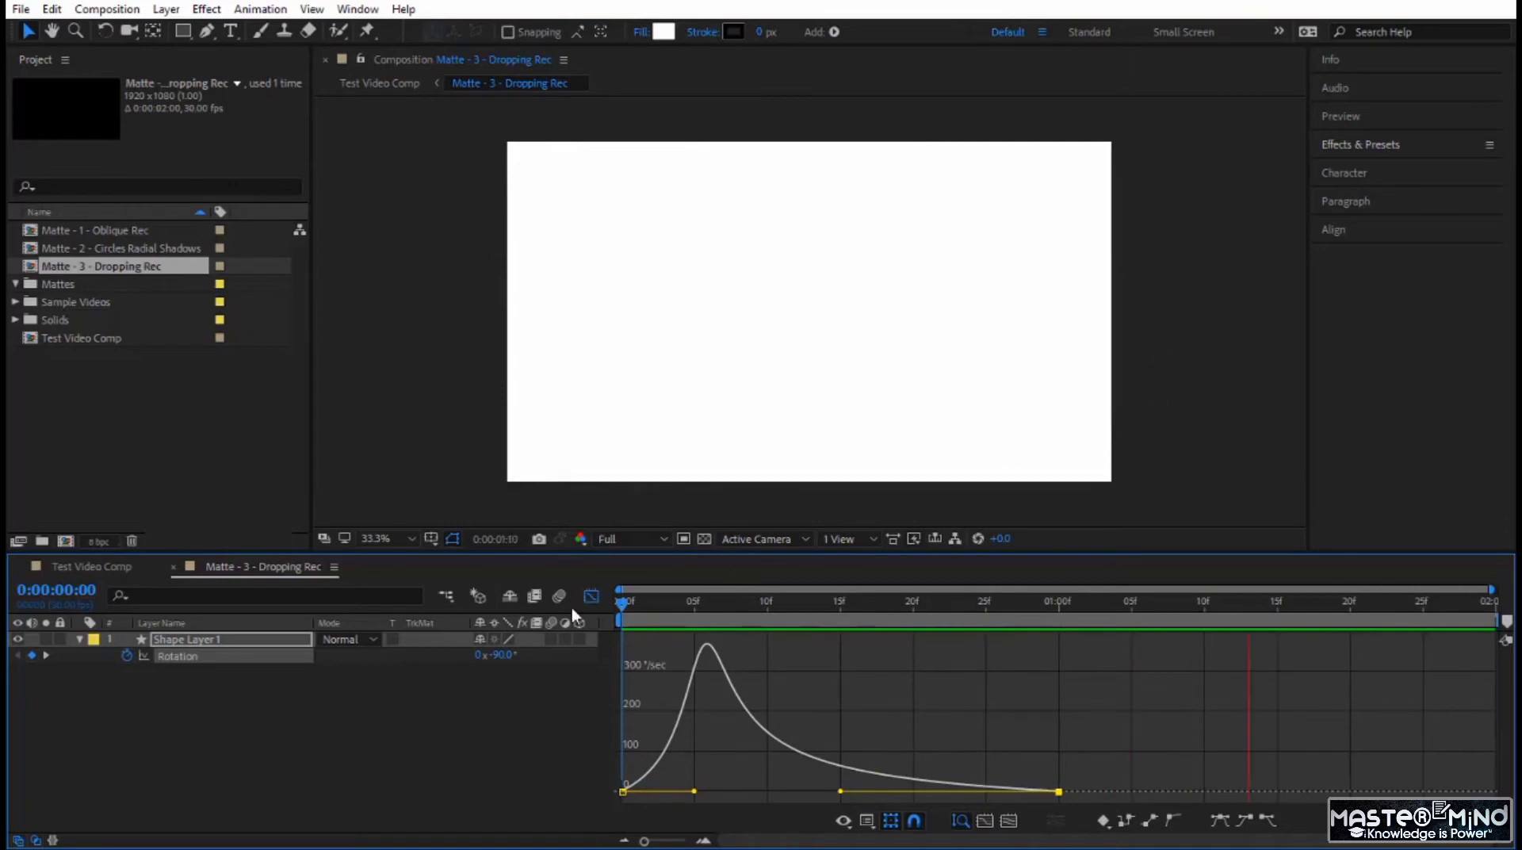
# Duplicate Shape Layer 1 into Shape Layers 1–5, preview, and select all five
pyautogui.click(283, 692)
pyautogui.click(230, 638)
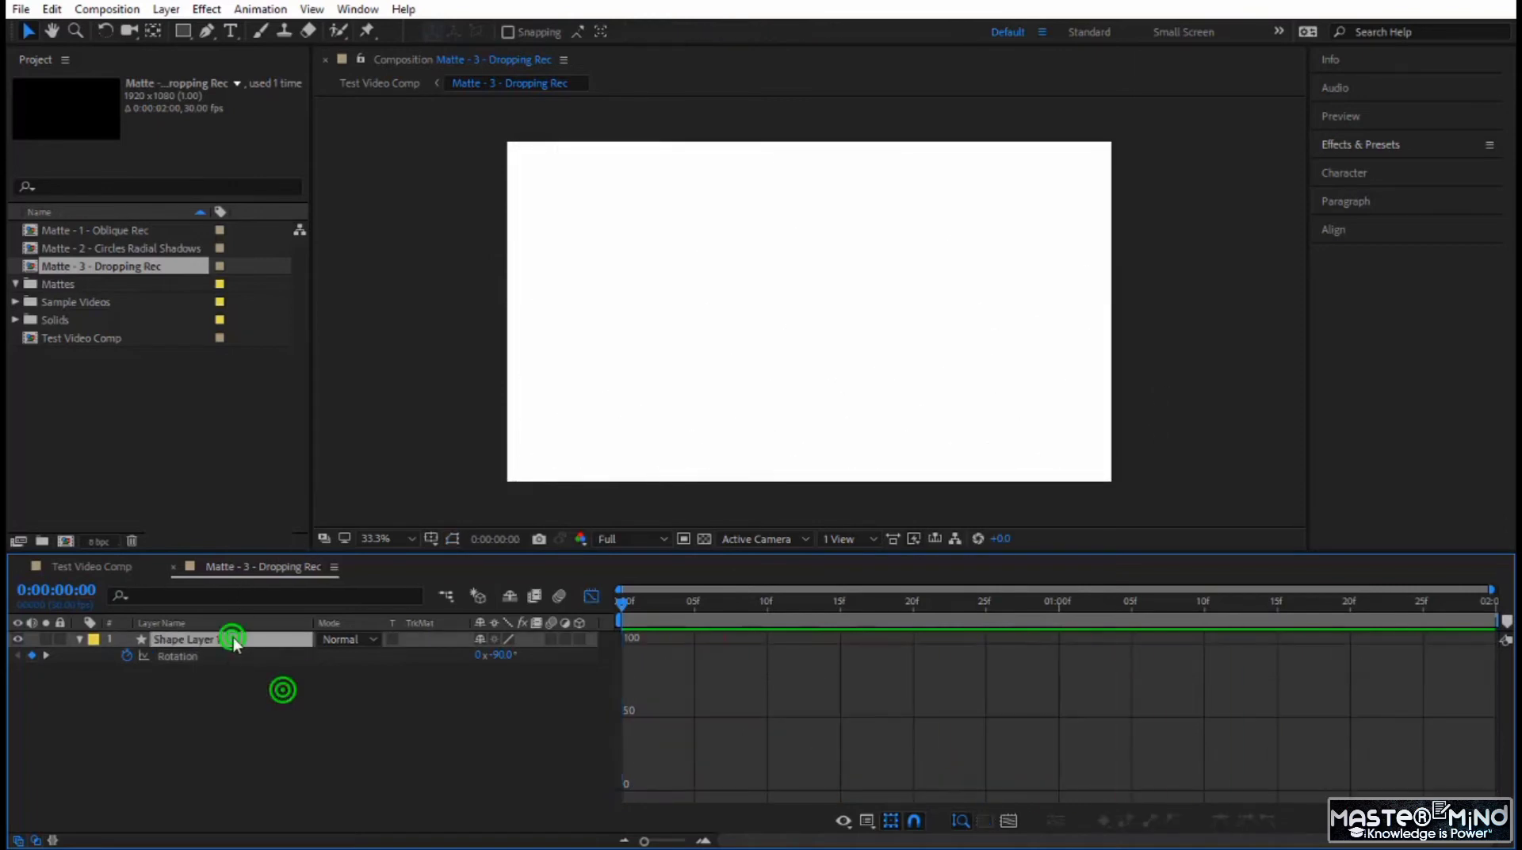
pyautogui.click(591, 595)
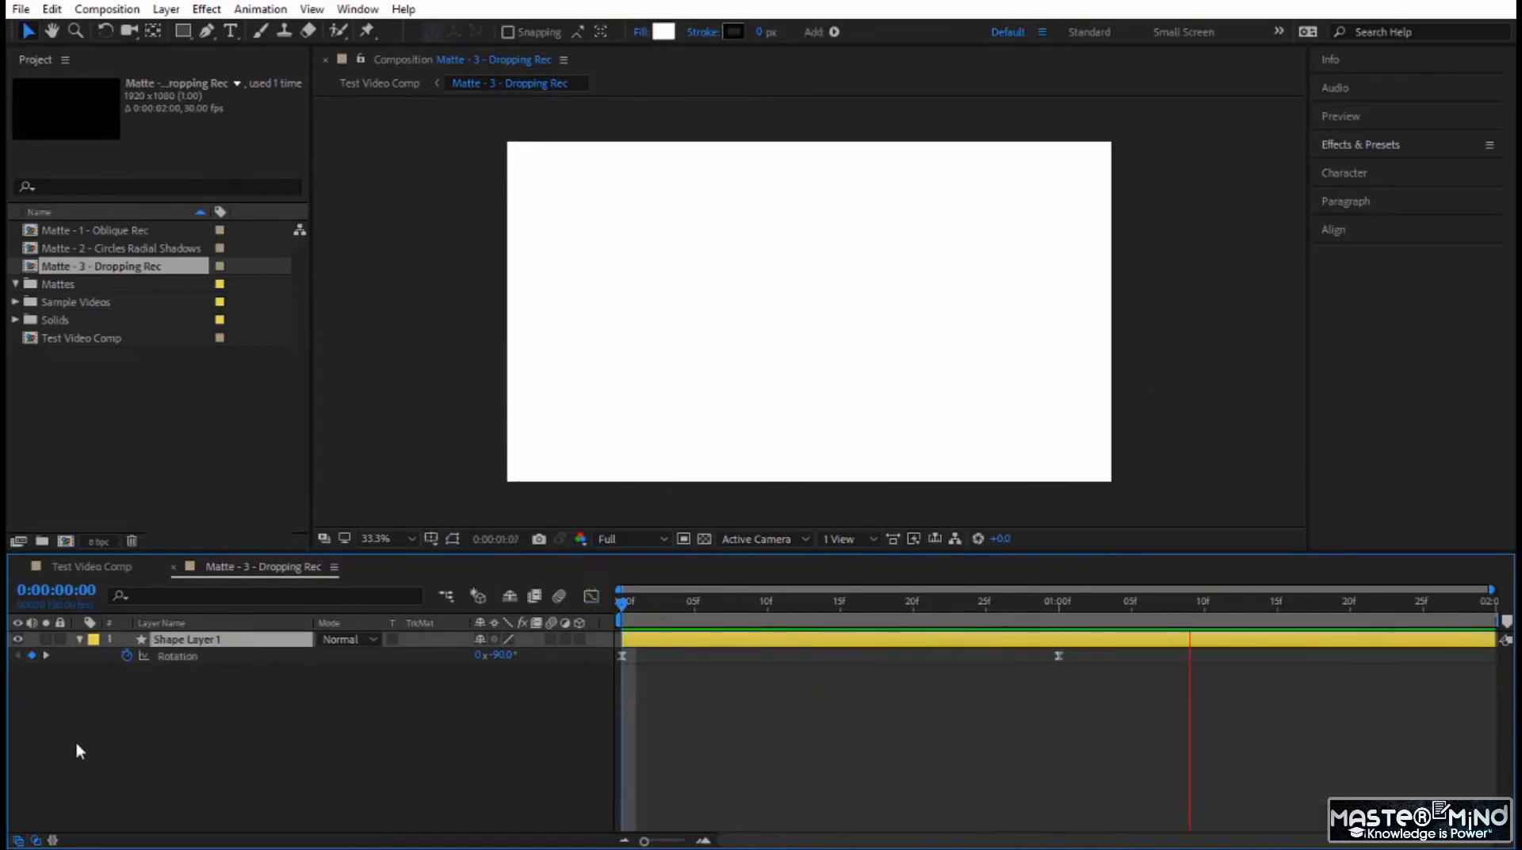
pyautogui.click(635, 602)
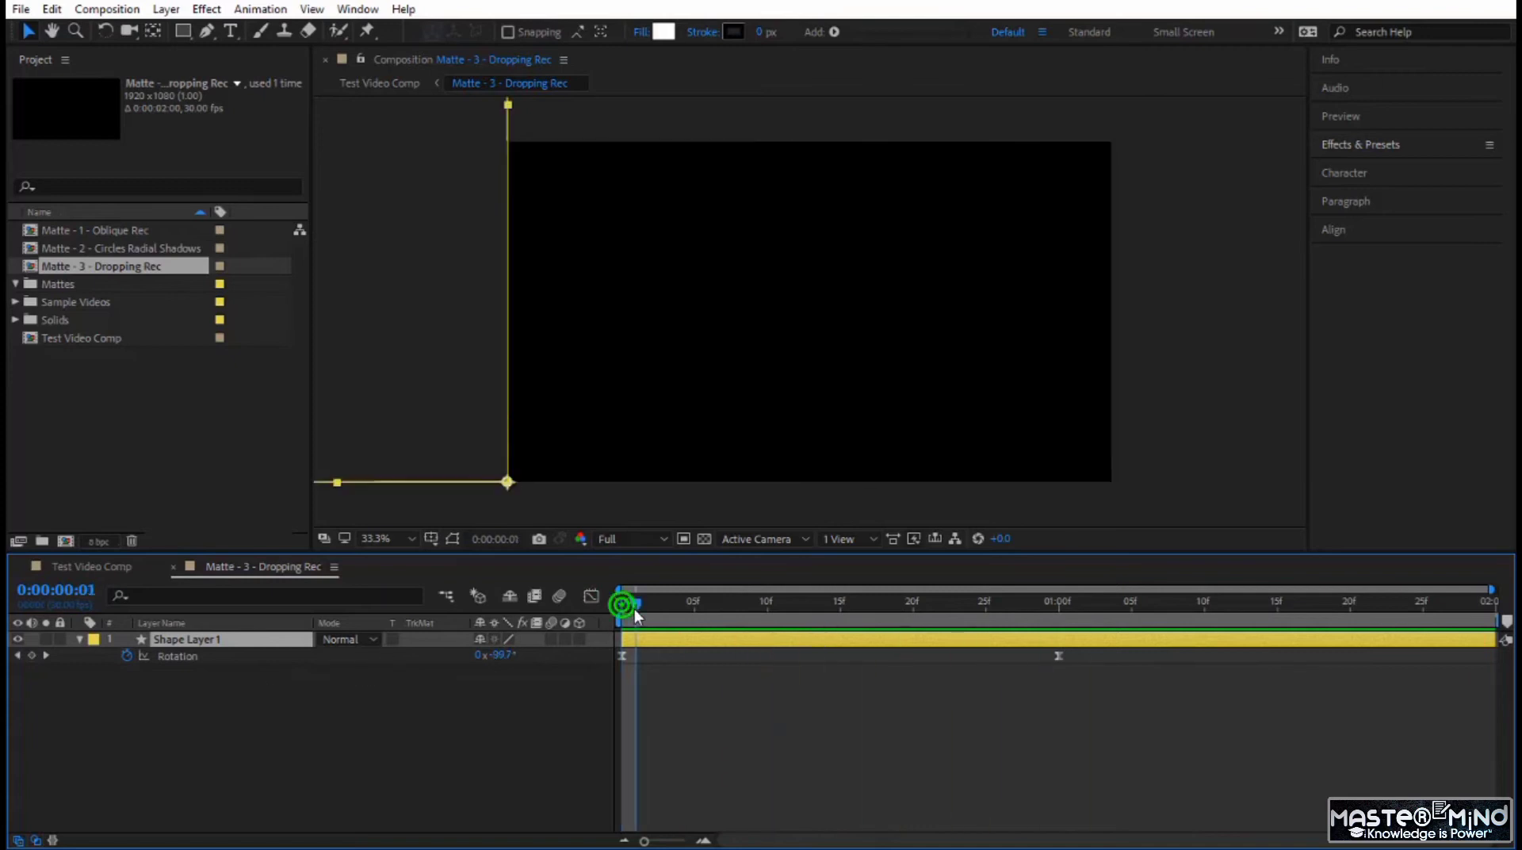
pyautogui.click(250, 639)
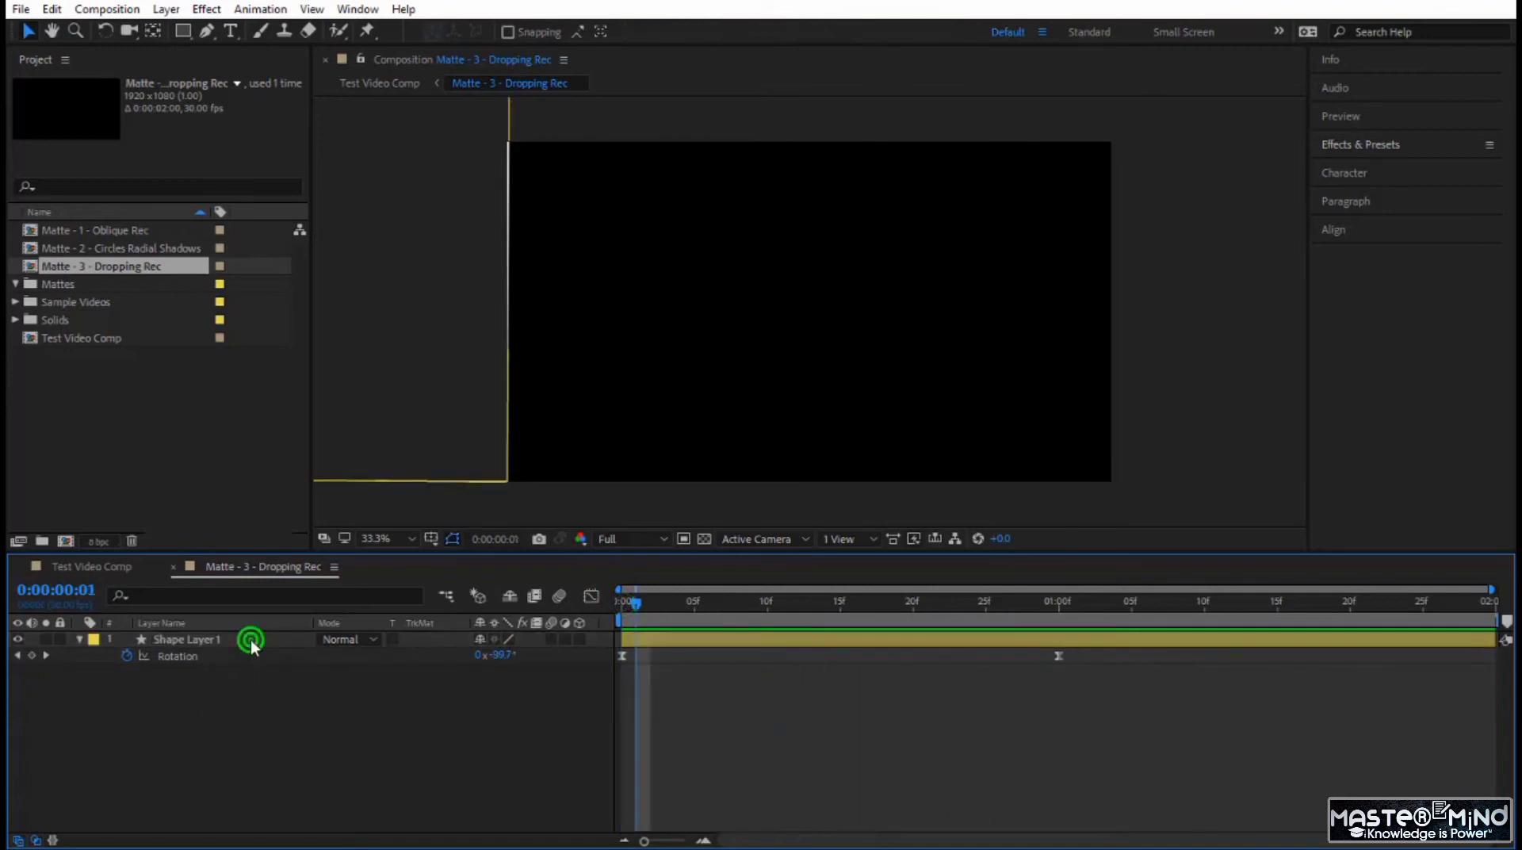
pyautogui.hotkey('ctrl', 'd')
pyautogui.hotkey('ctrl', 'd')
pyautogui.hotkey('ctrl', 'd')
pyautogui.hotkey('ctrl', 'd')
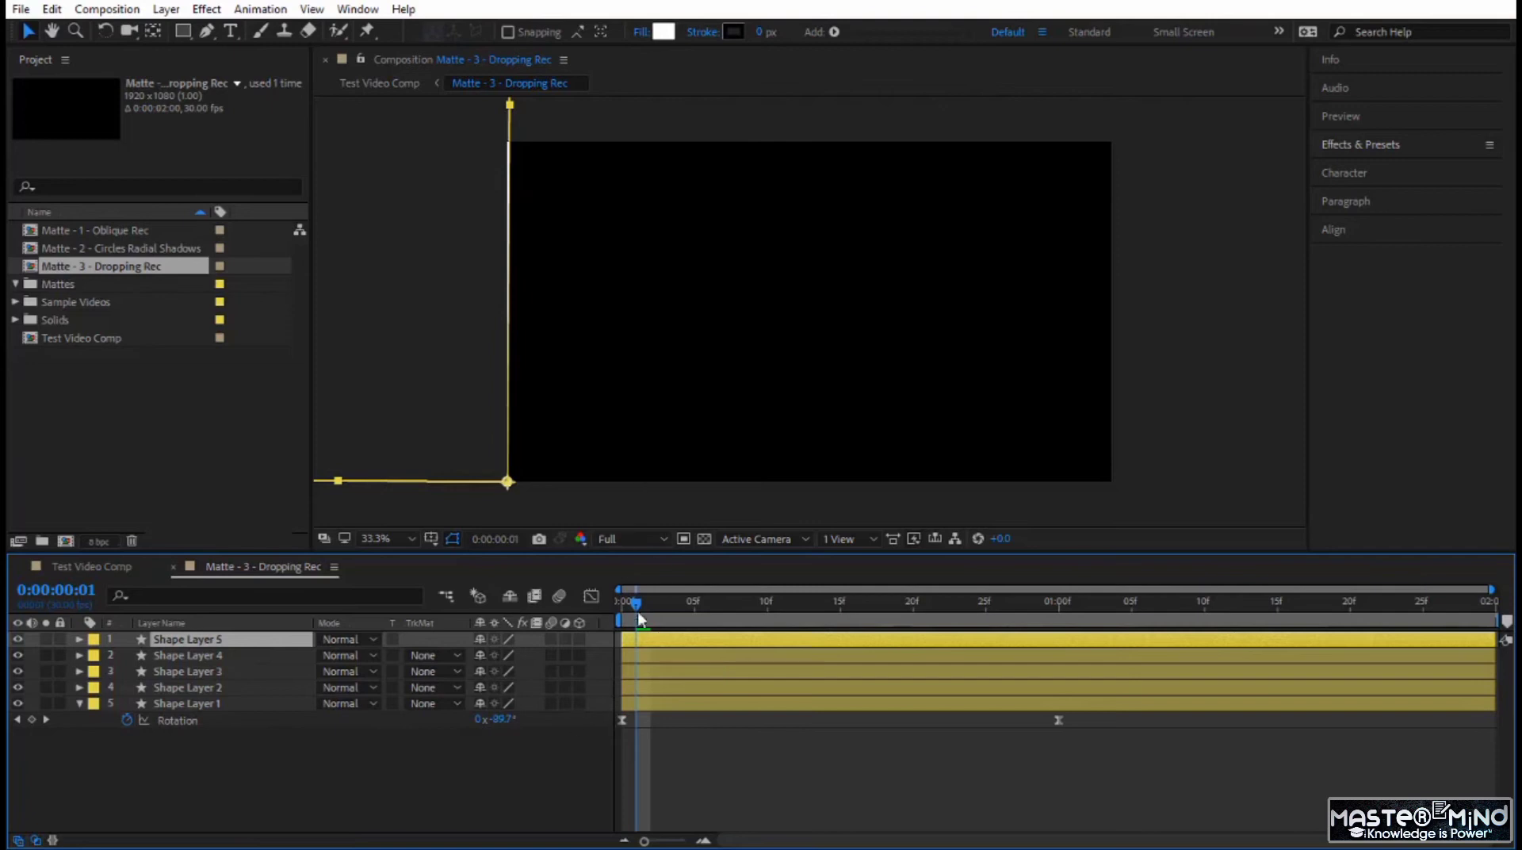
pyautogui.press('space')
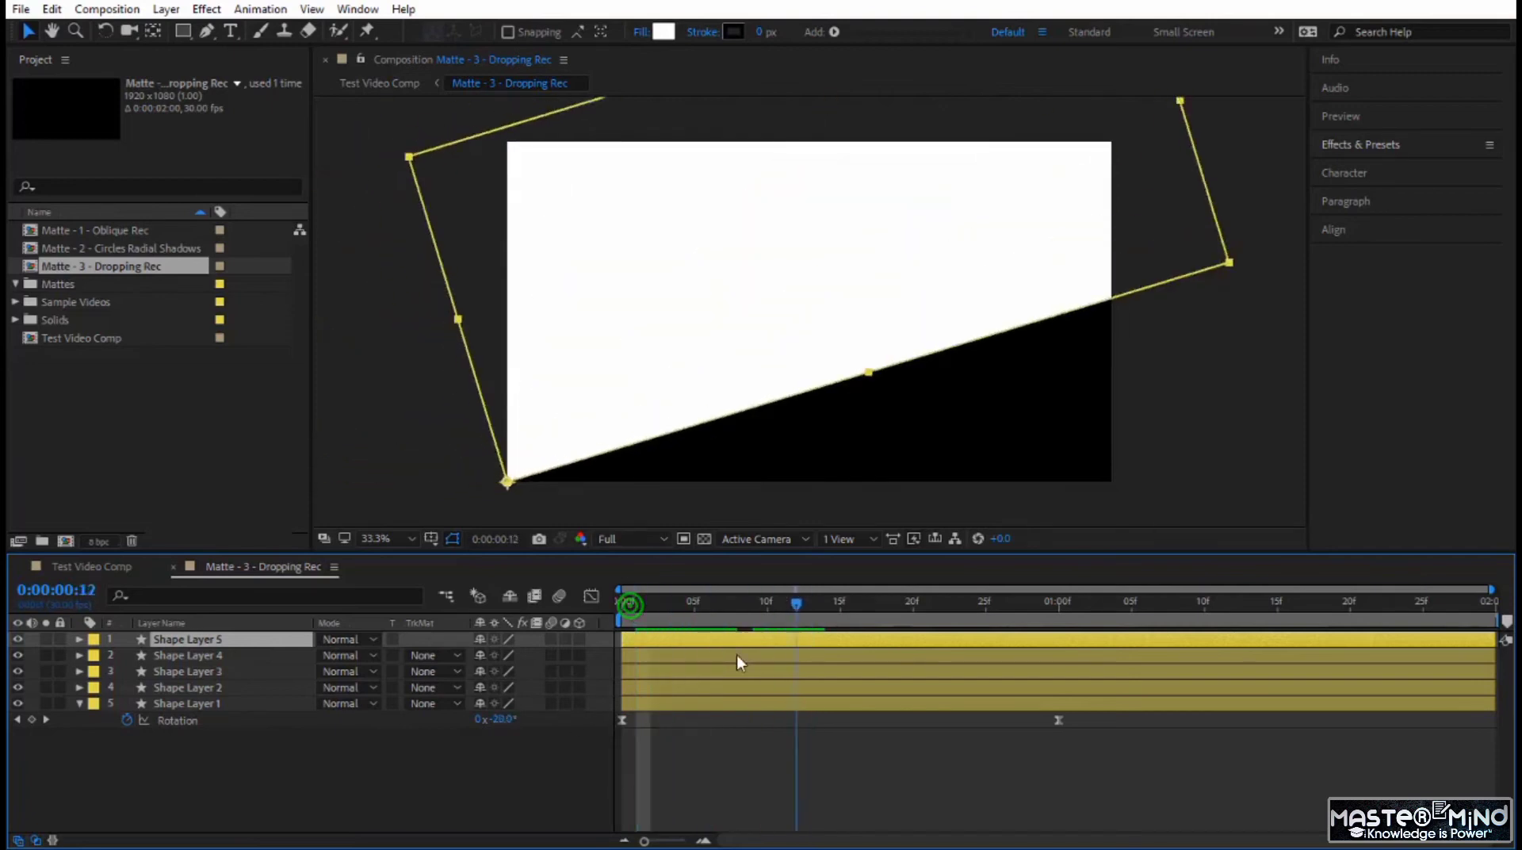
pyautogui.press('space')
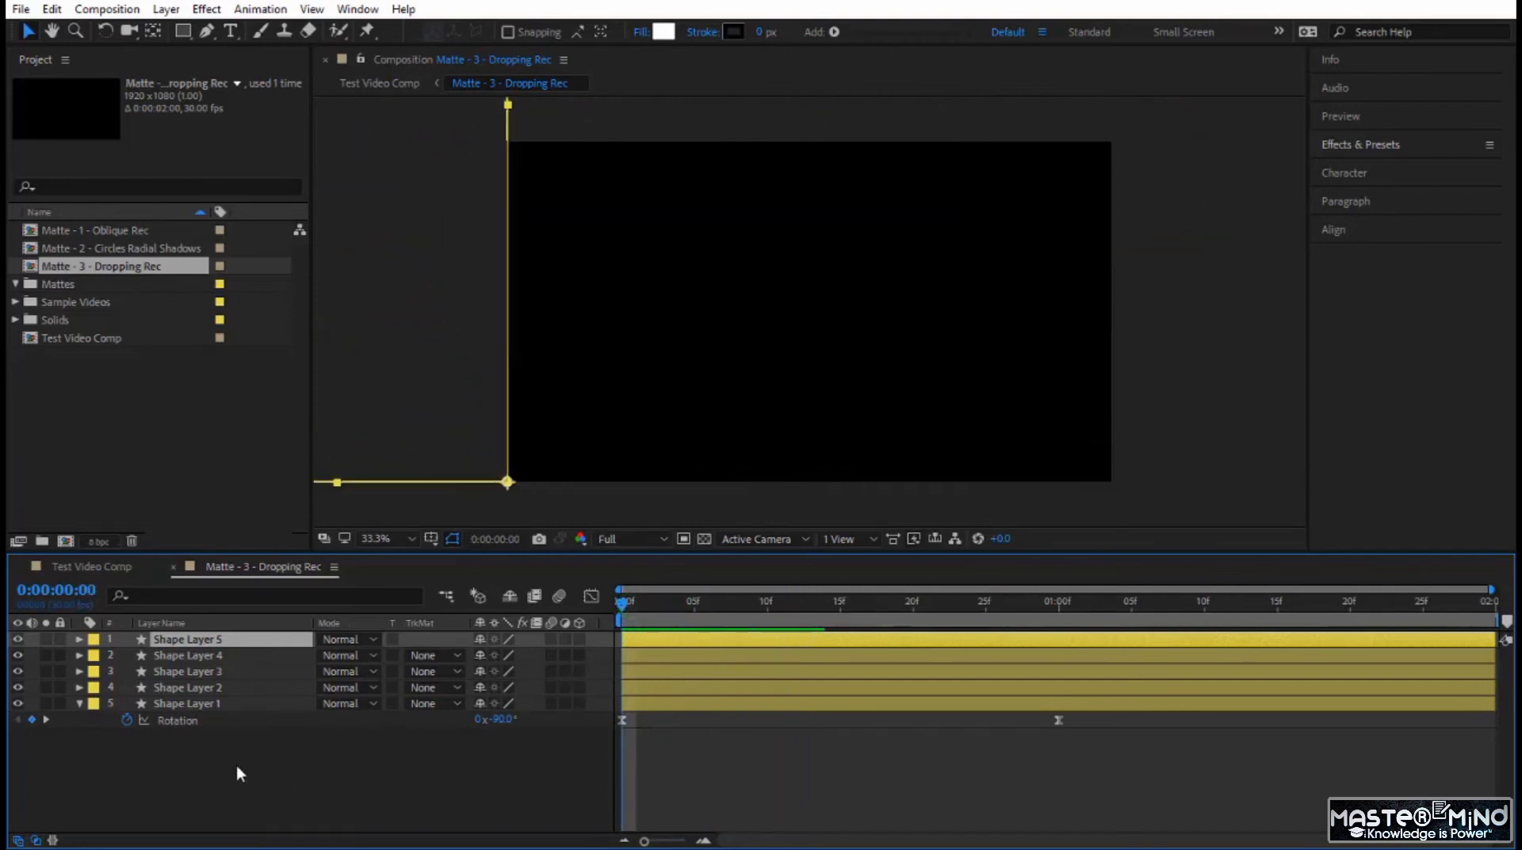
pyautogui.moveTo(230, 764); pyautogui.dragTo(277, 638)
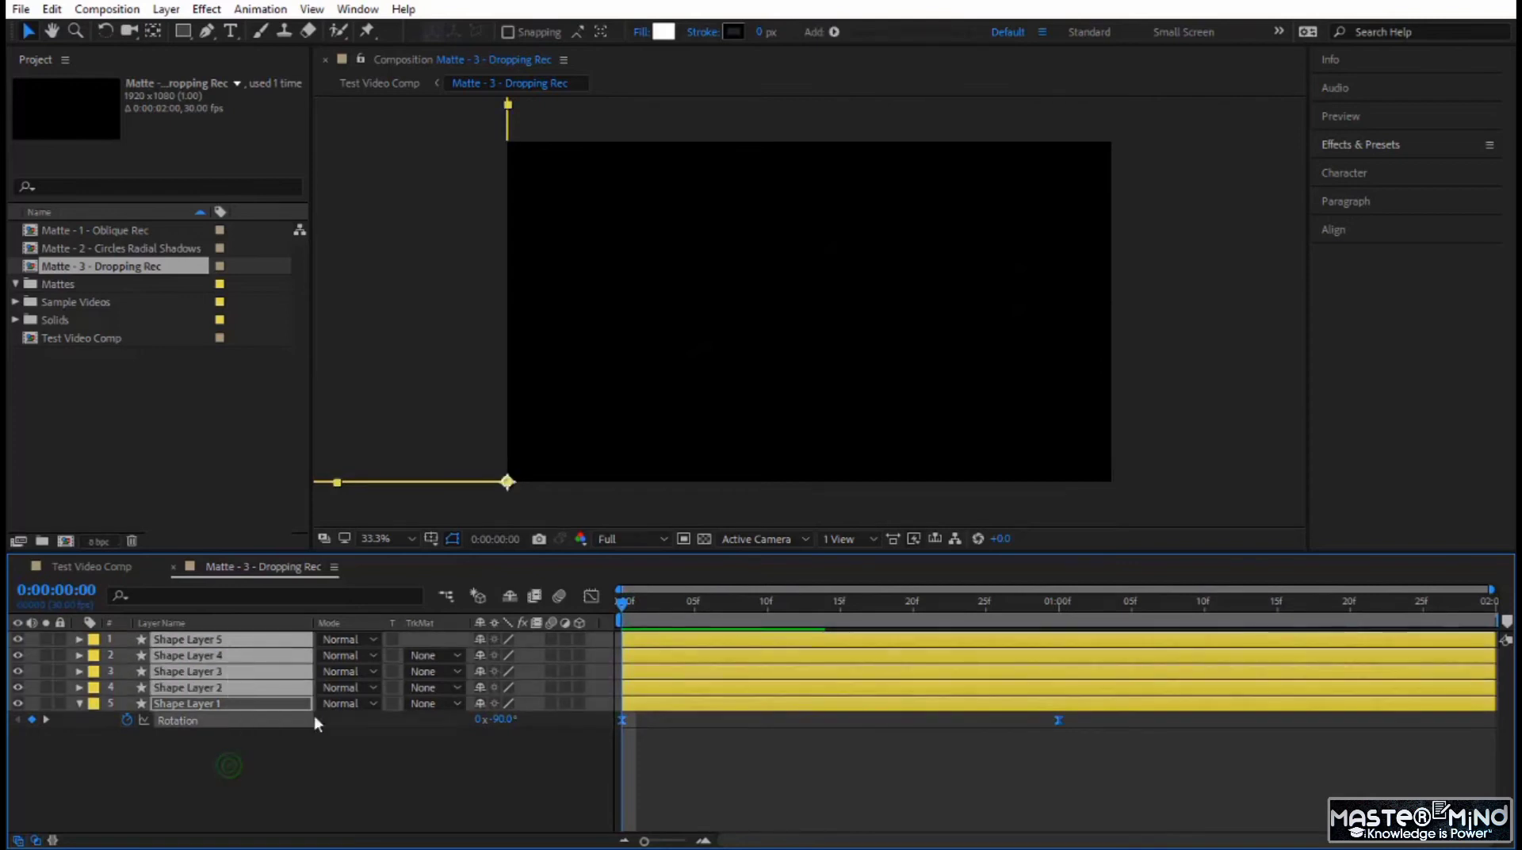
# Set Shape Layer 1's opacity to 20% and Shape Layer 2's to 25%
pyautogui.press('t')
pyautogui.click(525, 817)
pyautogui.click(644, 639)
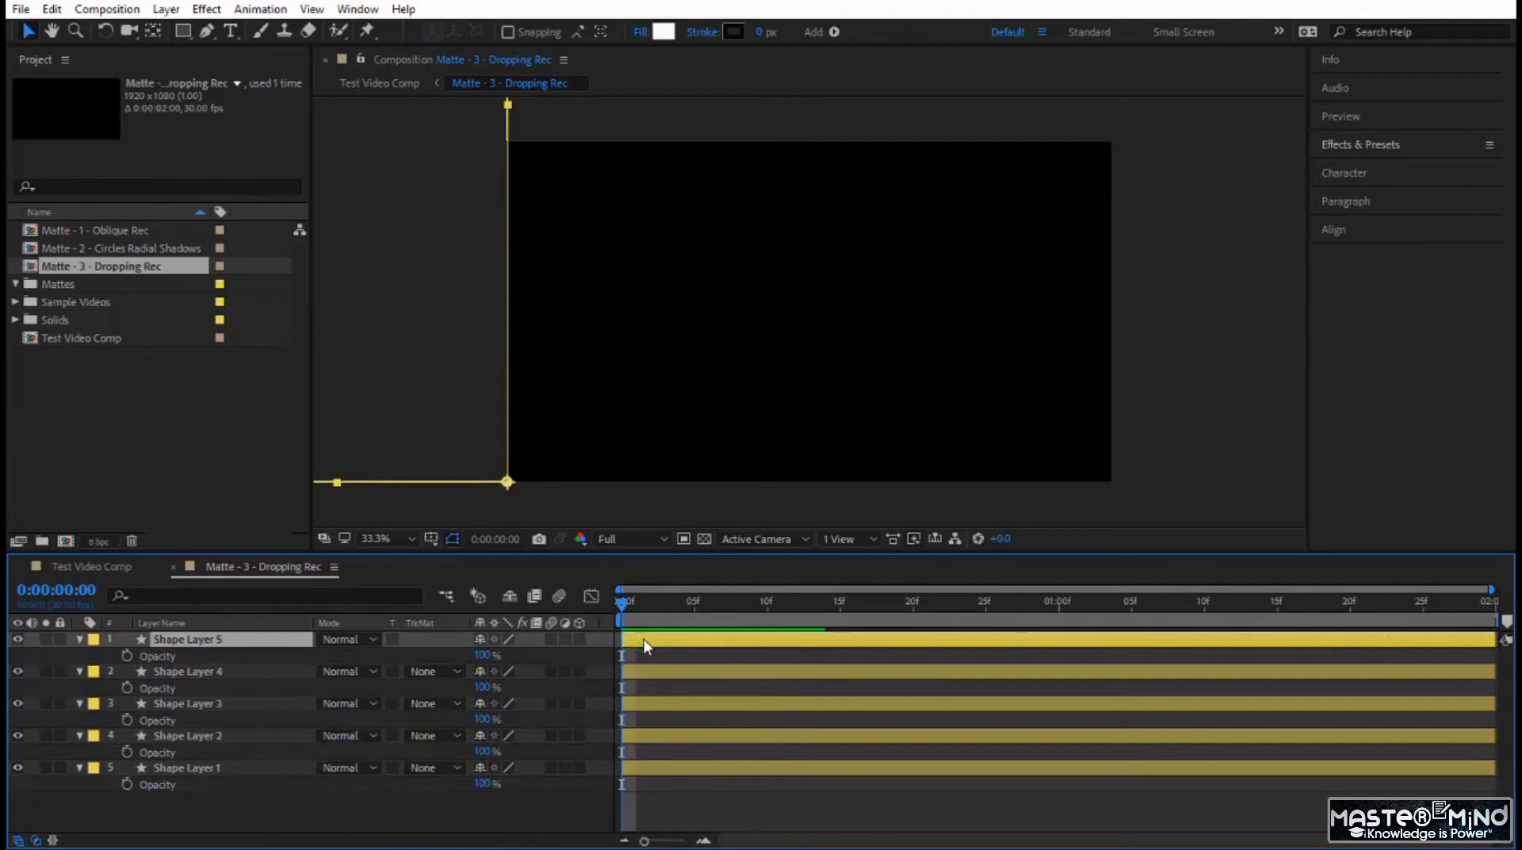
pyautogui.hotkey('ctrl', 'shift', 'a')
pyautogui.click(479, 784)
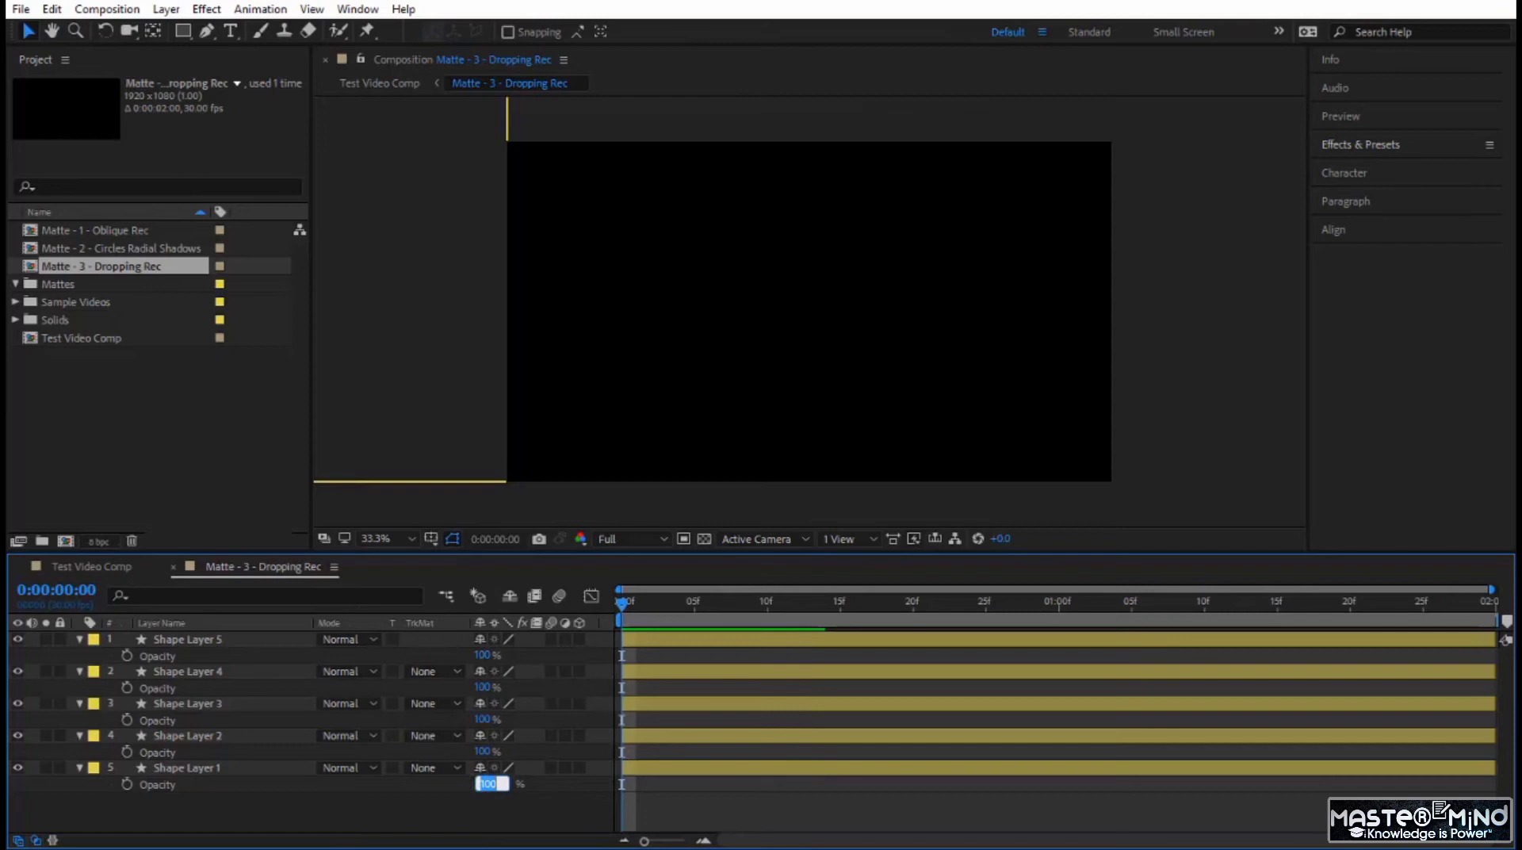
pyautogui.write('20')
pyautogui.click(481, 751)
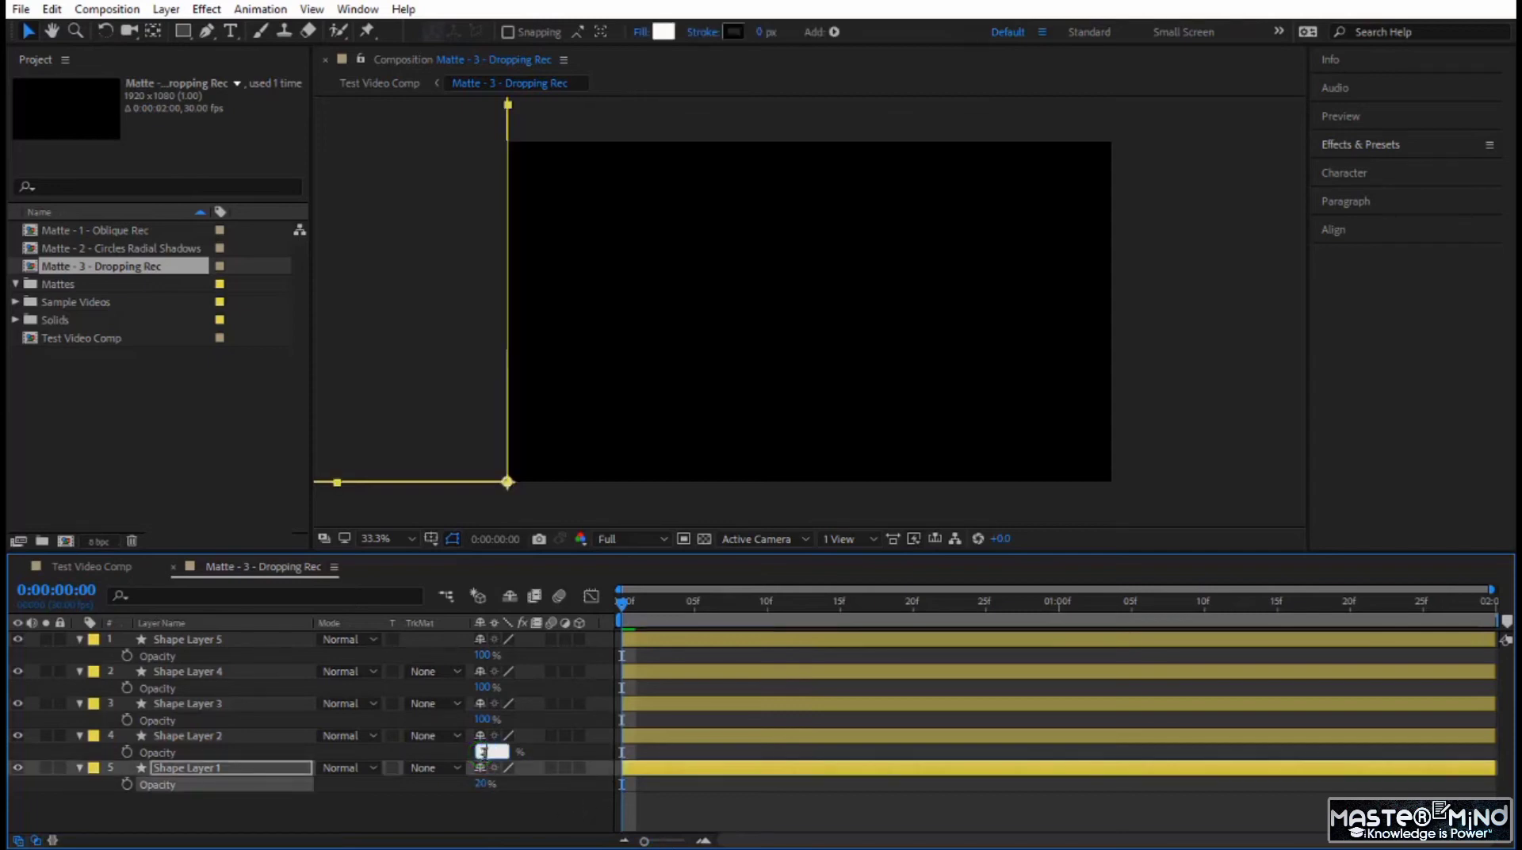
pyautogui.press('Return')
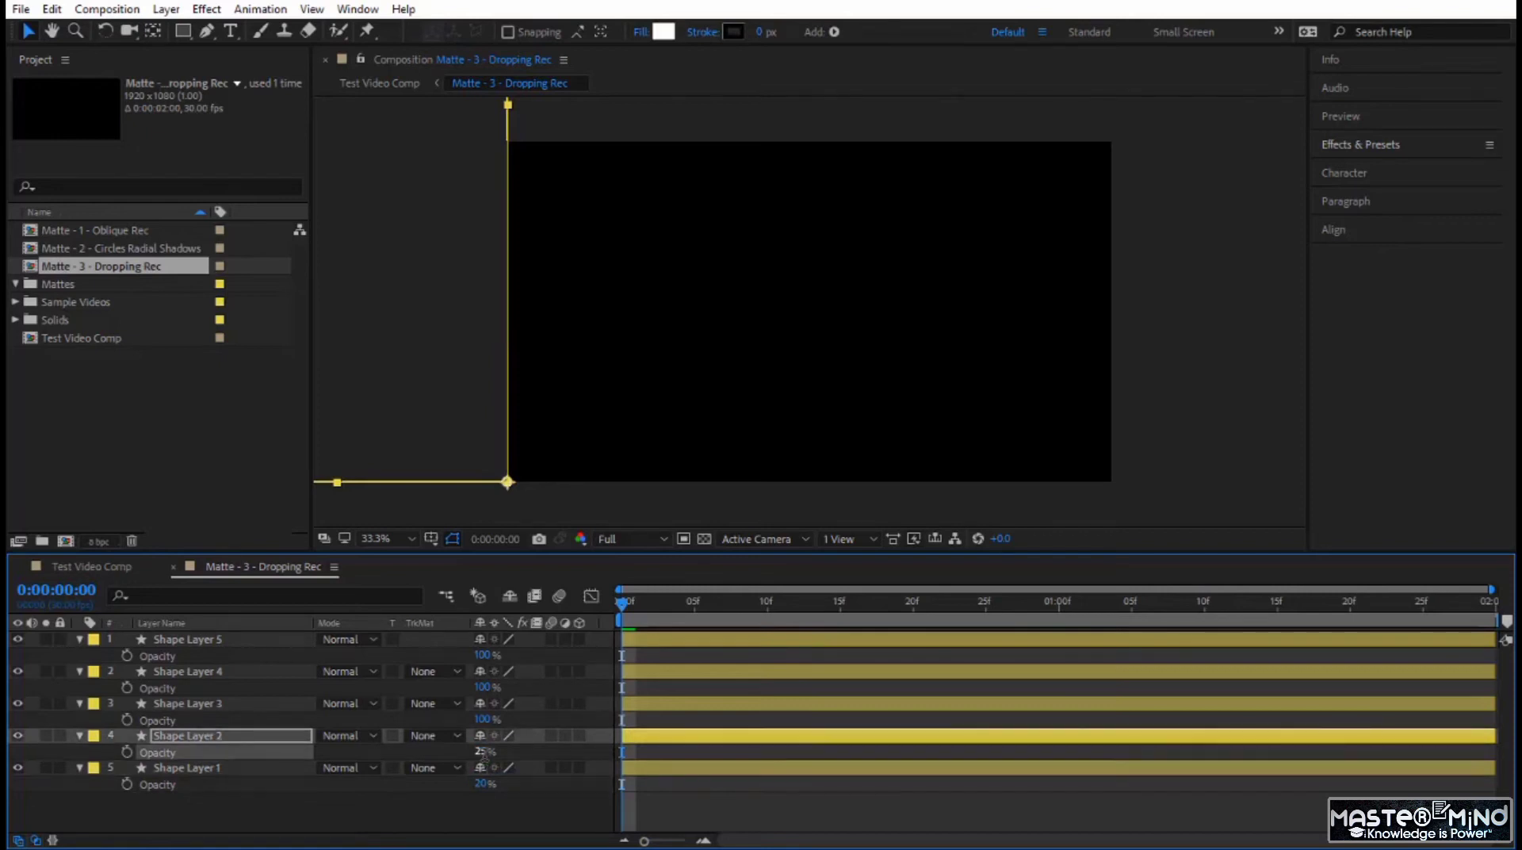
# Set Shape Layers 3 and 4 to 35% and 45% opacity, then delay Shape Layer 2
pyautogui.click(483, 718)
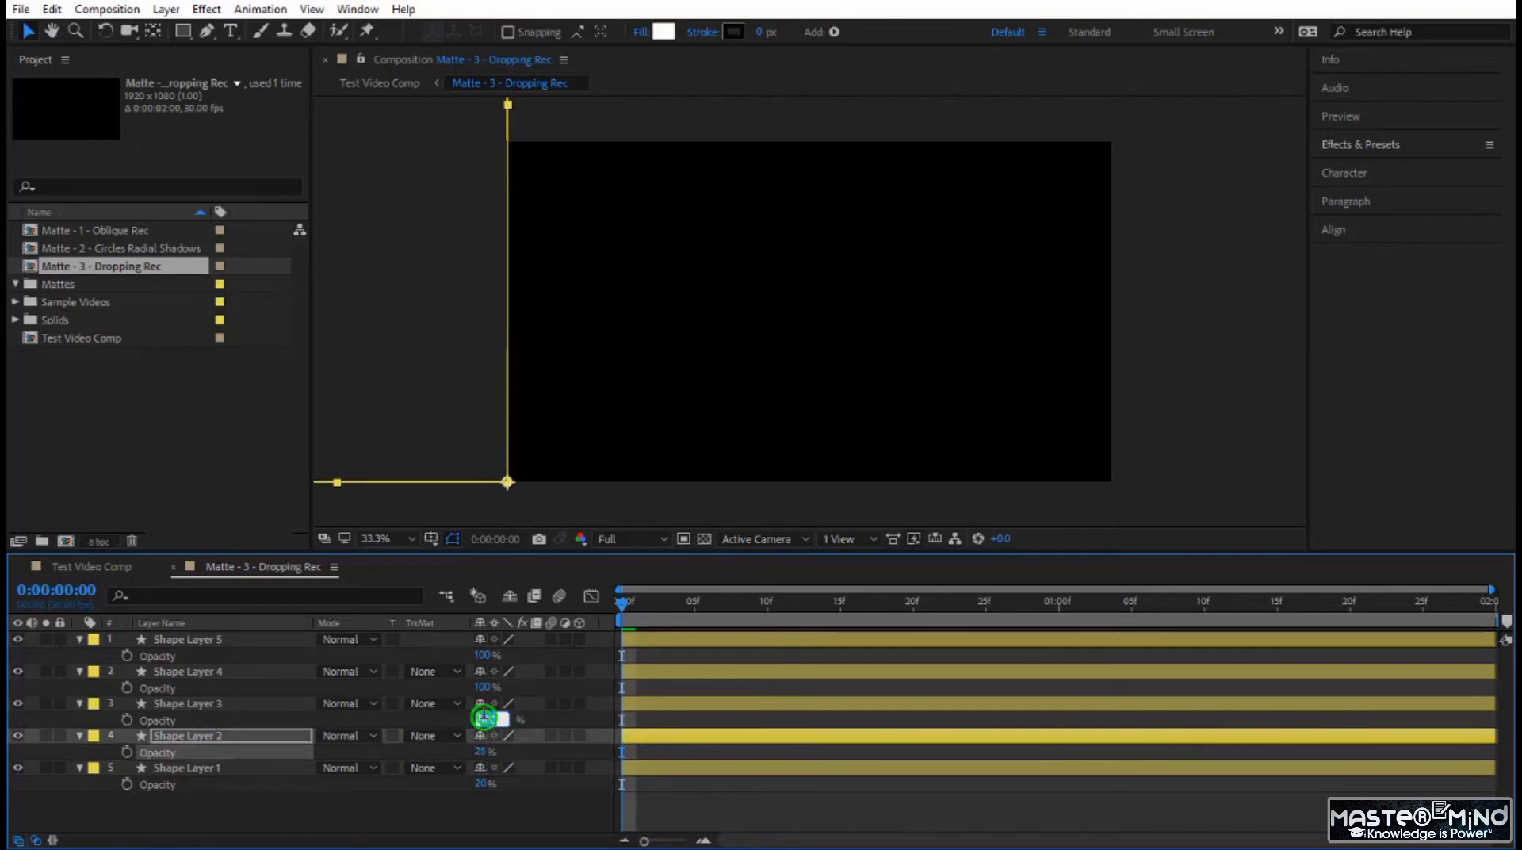
pyautogui.press('Return')
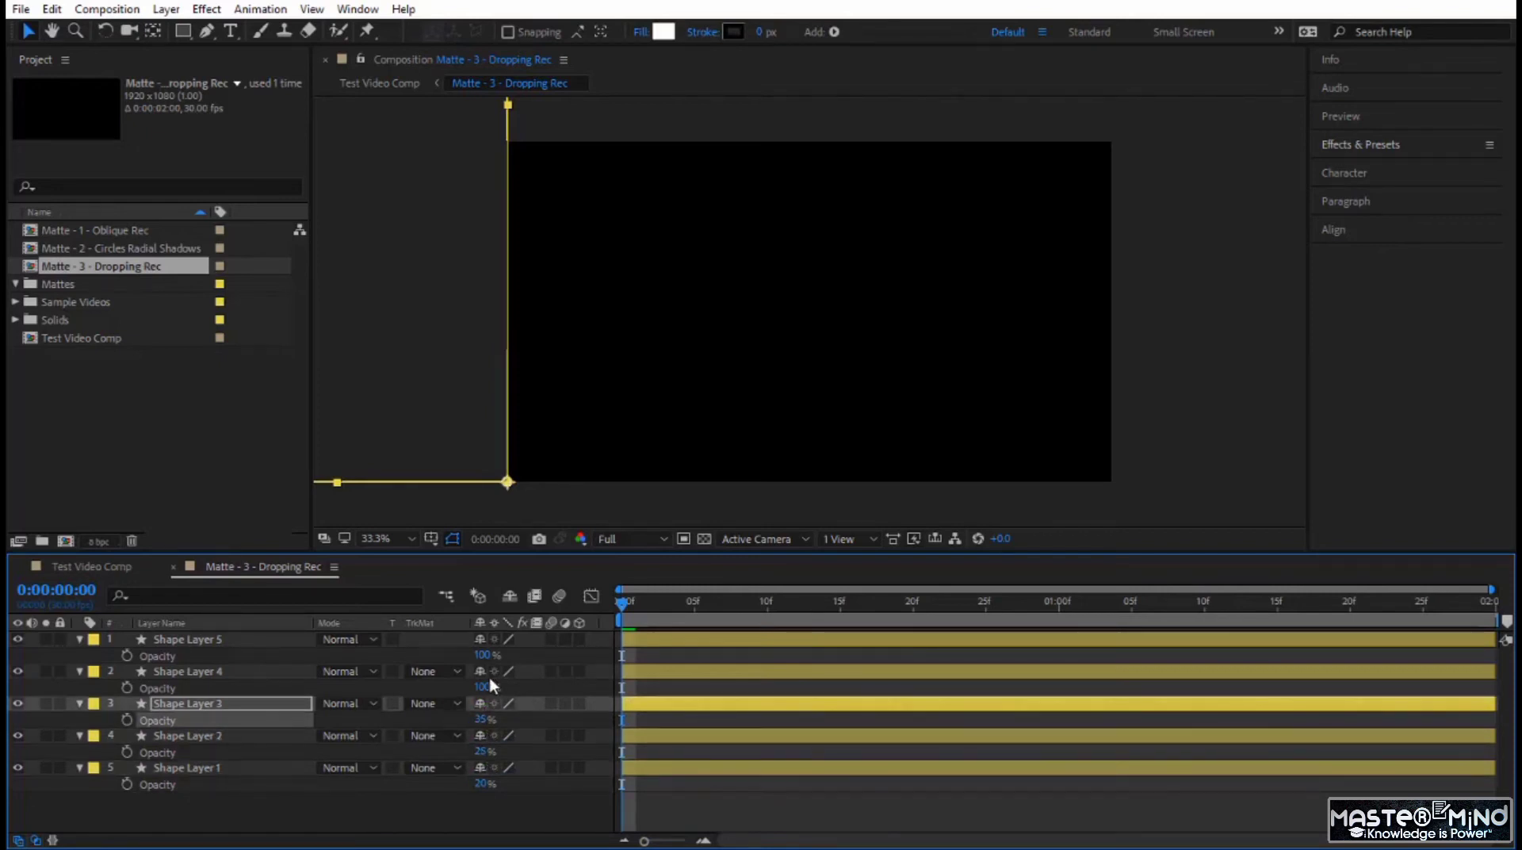
pyautogui.click(487, 687)
pyautogui.press('Return')
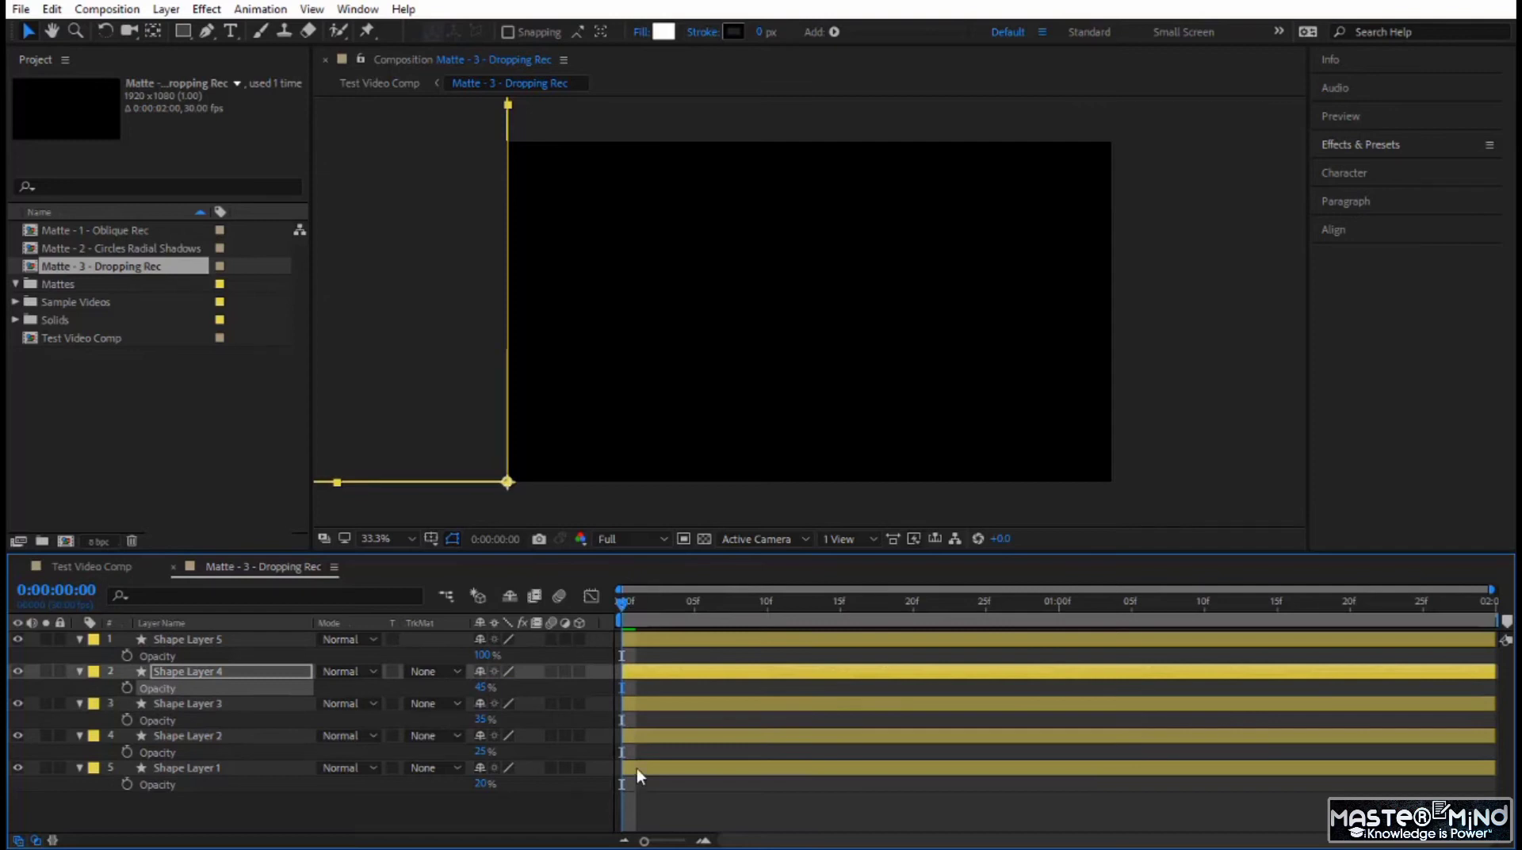
pyautogui.click(659, 736)
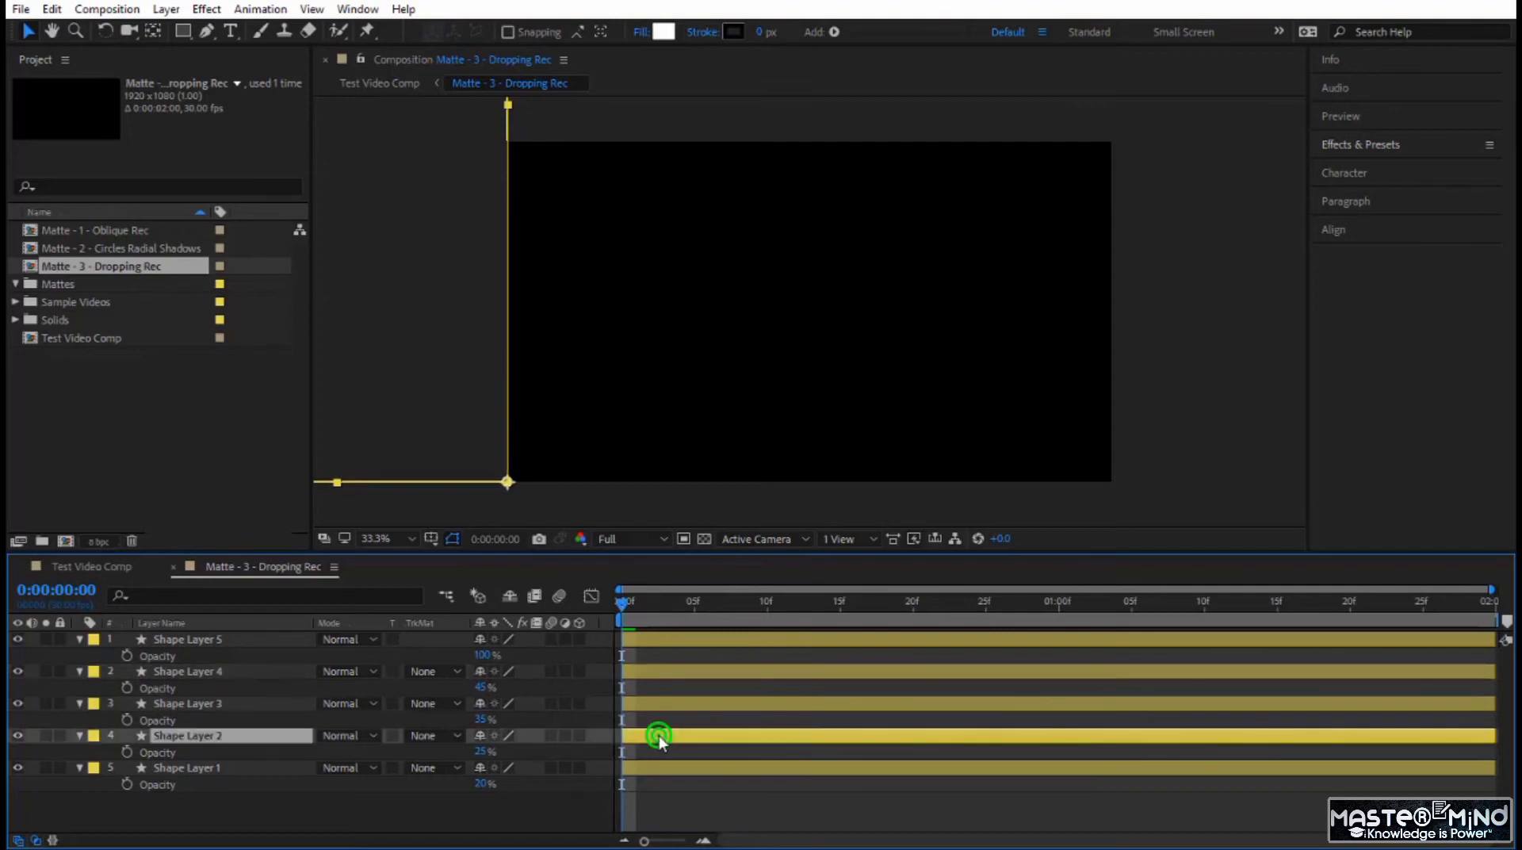
pyautogui.moveTo(658, 735); pyautogui.dragTo(842, 714)
# Start Shape Layers 4 and 5 progressively later and preview the dropping wedge animation
pyautogui.moveTo(760, 672); pyautogui.dragTo(983, 688)
pyautogui.moveTo(791, 640); pyautogui.dragTo(1073, 652)
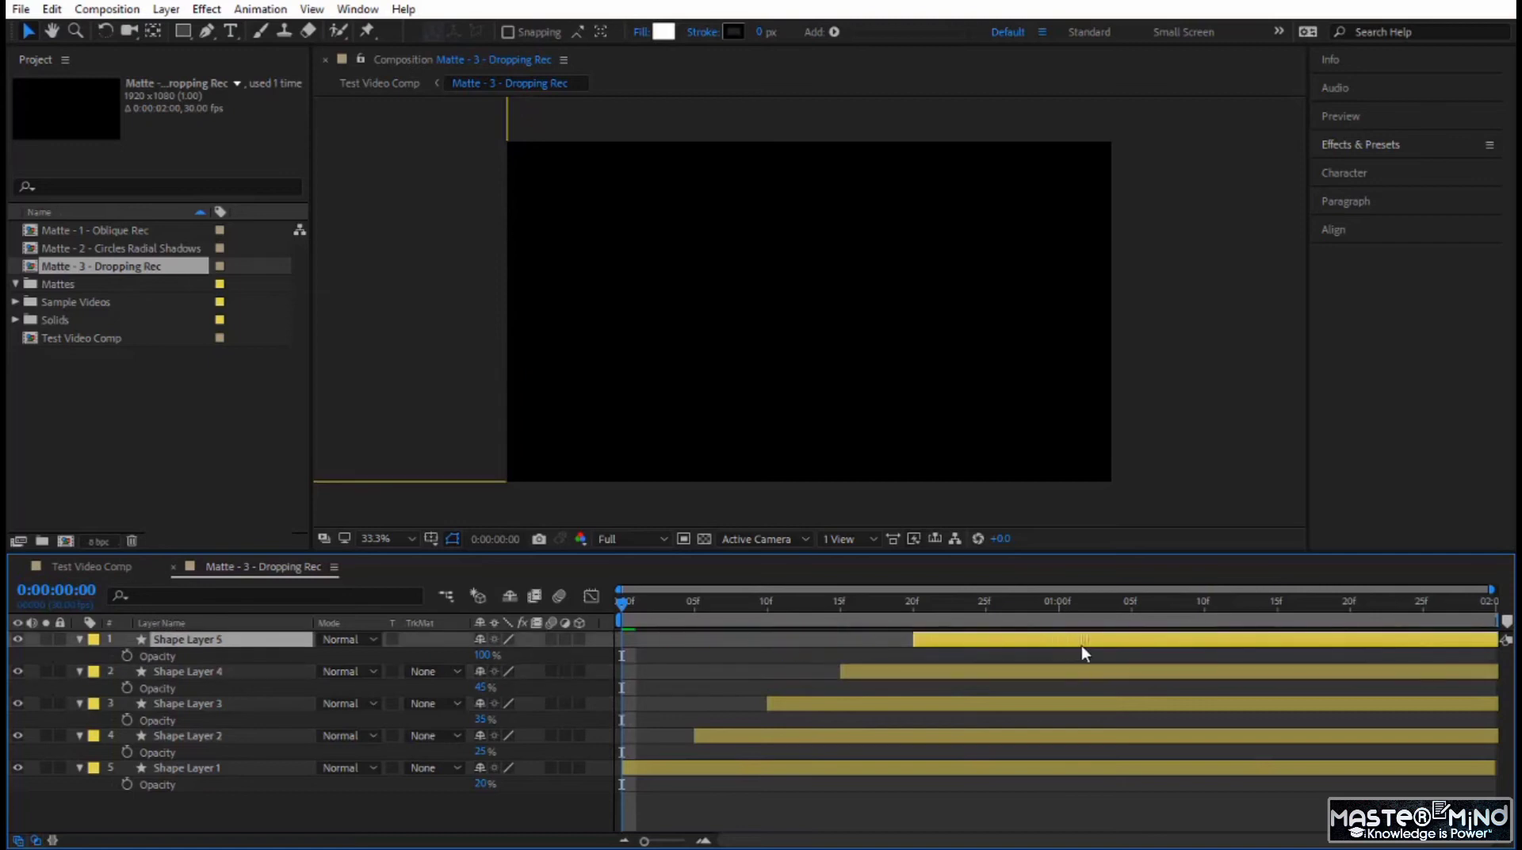
pyautogui.click(673, 810)
pyautogui.press('space')
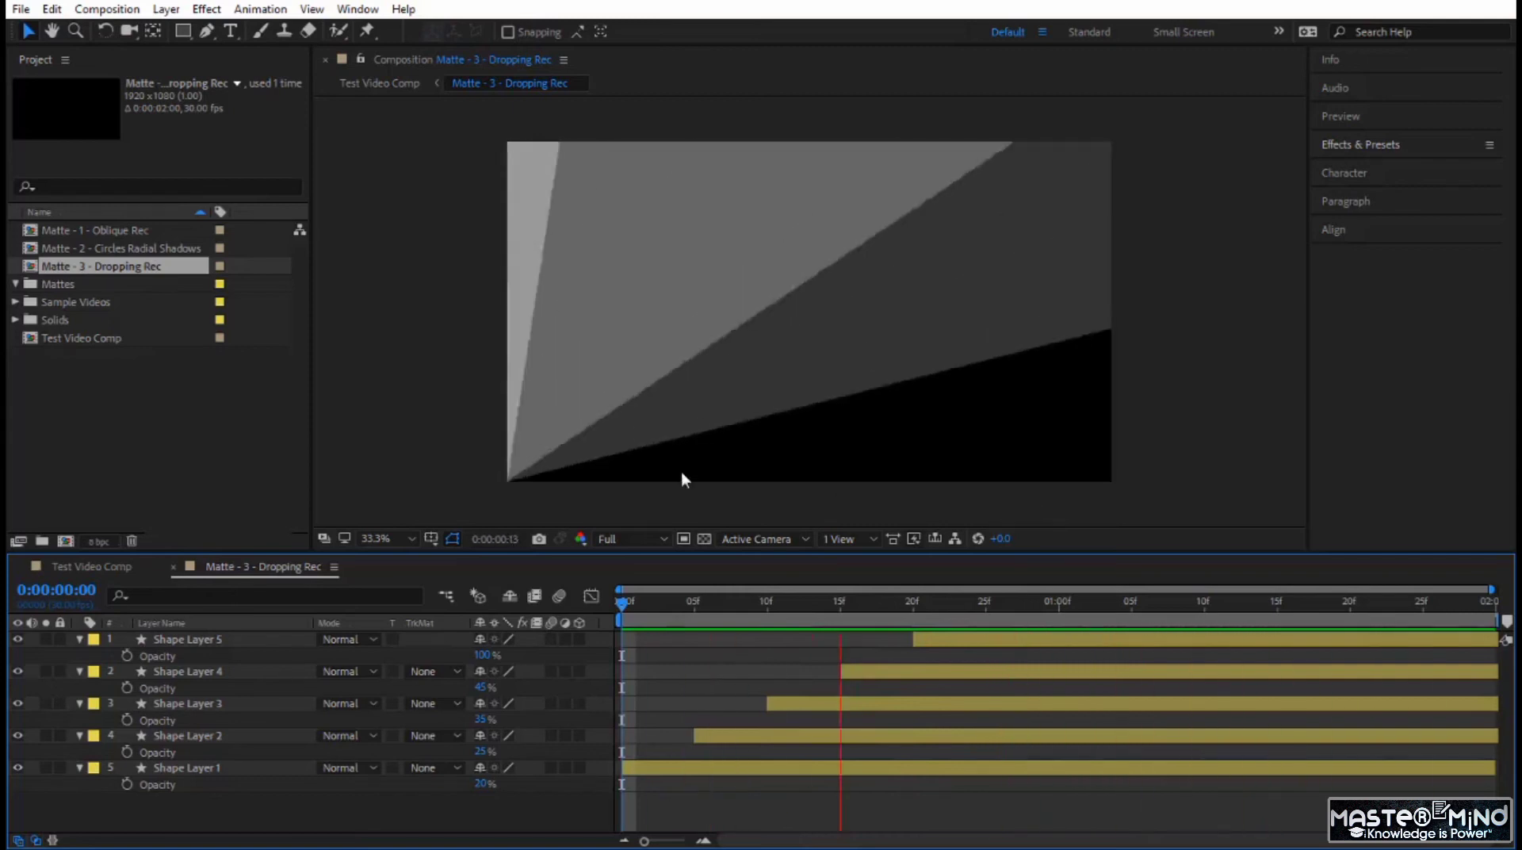
pyautogui.click(119, 564)
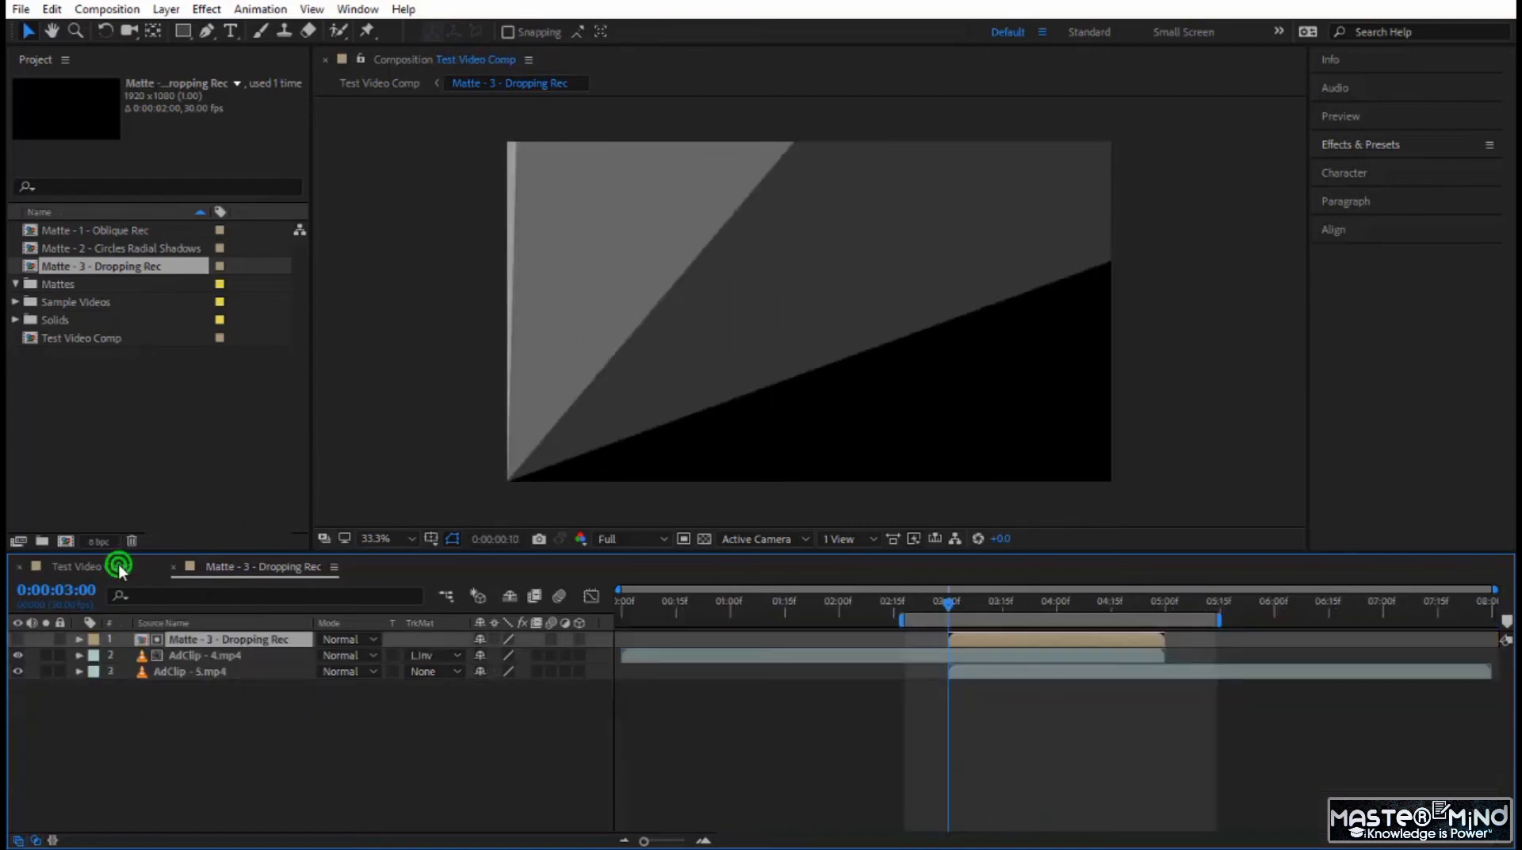
# Preview the clip transition and scrub through it up to 0:00:03:22
pyautogui.click(931, 607)
pyautogui.press('space')
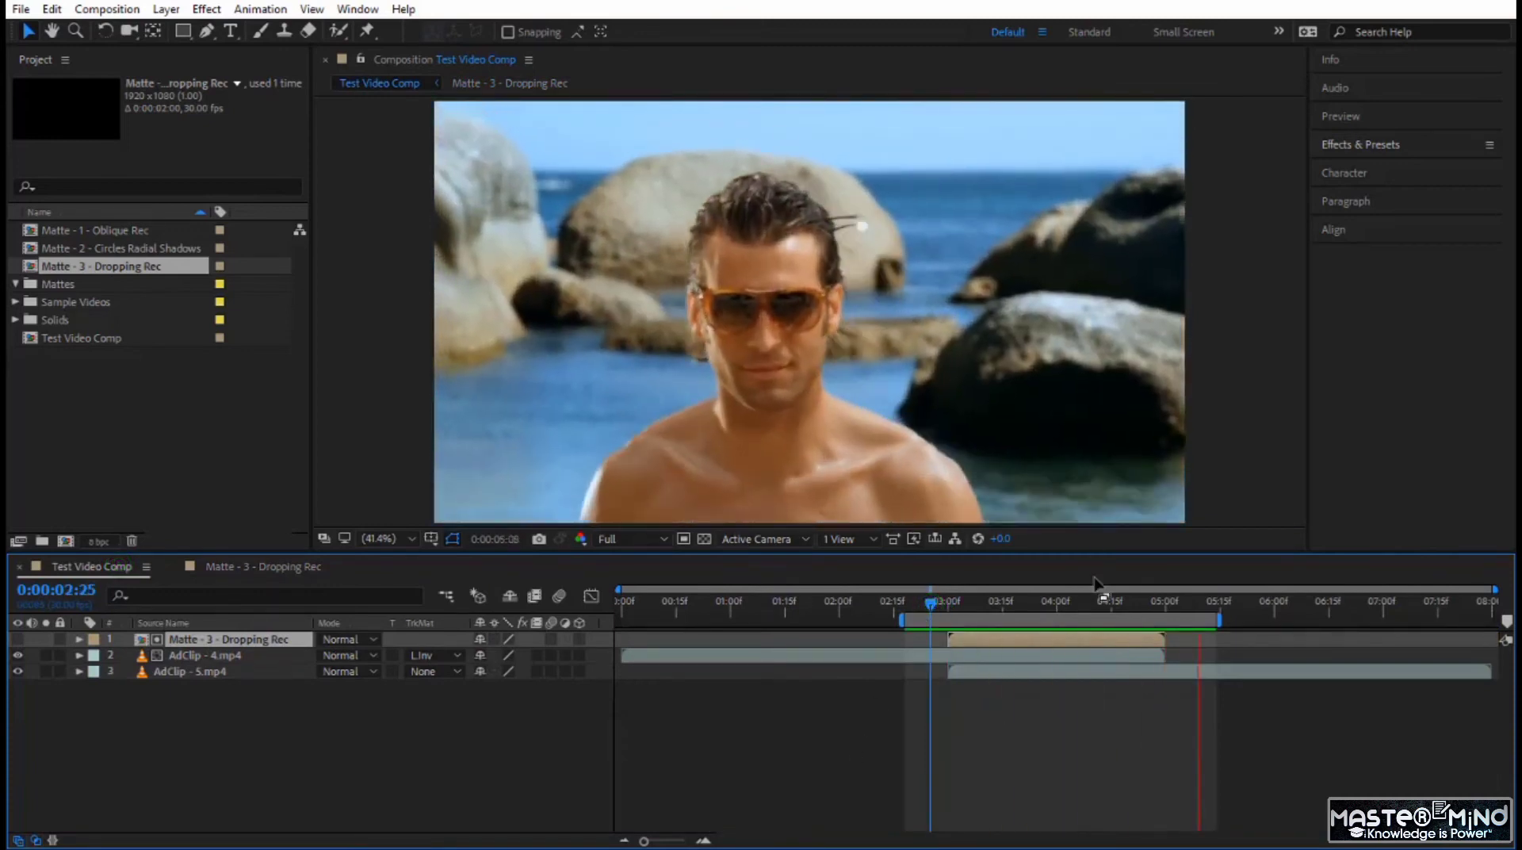
pyautogui.moveTo(932, 604); pyautogui.dragTo(1030, 645)
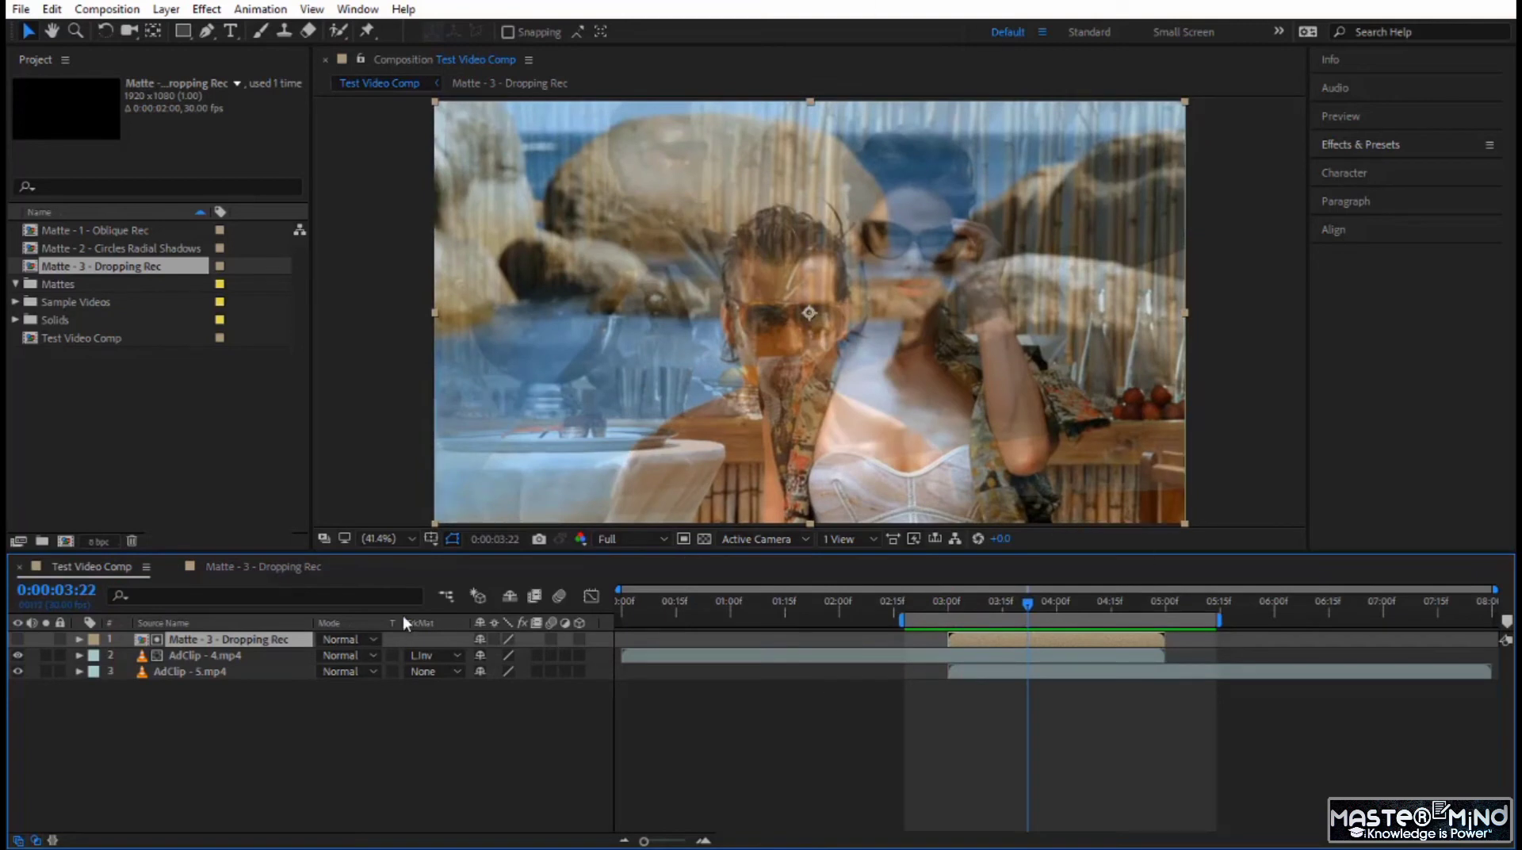
pyautogui.click(293, 566)
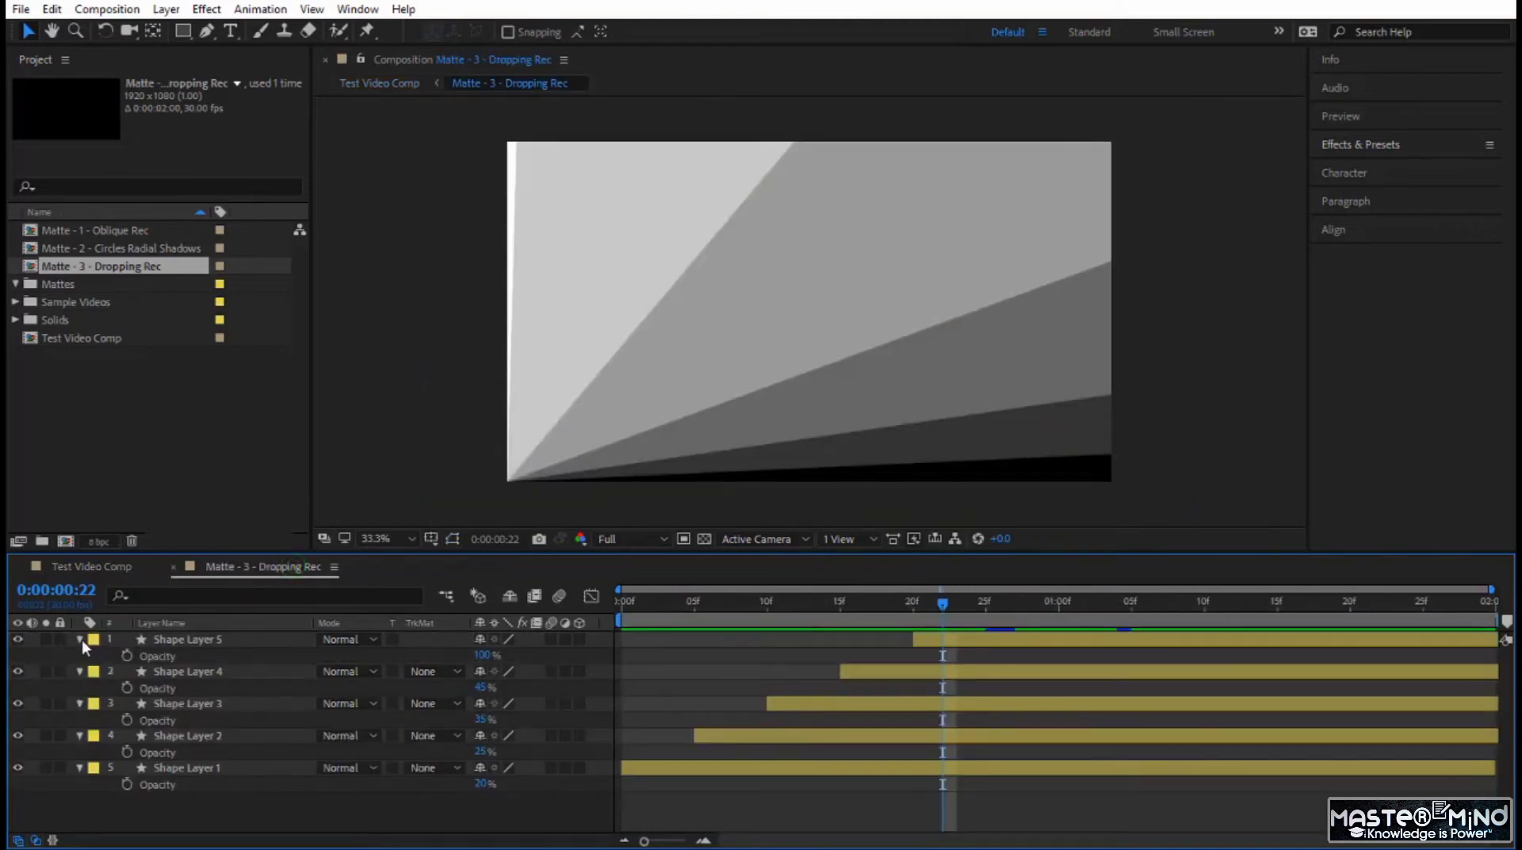
# Pre-compose all five shape layers into a new Matte 4 - Side 1 composition
pyautogui.click(179, 637)
pyautogui.hotkey('ctrl', 'a')
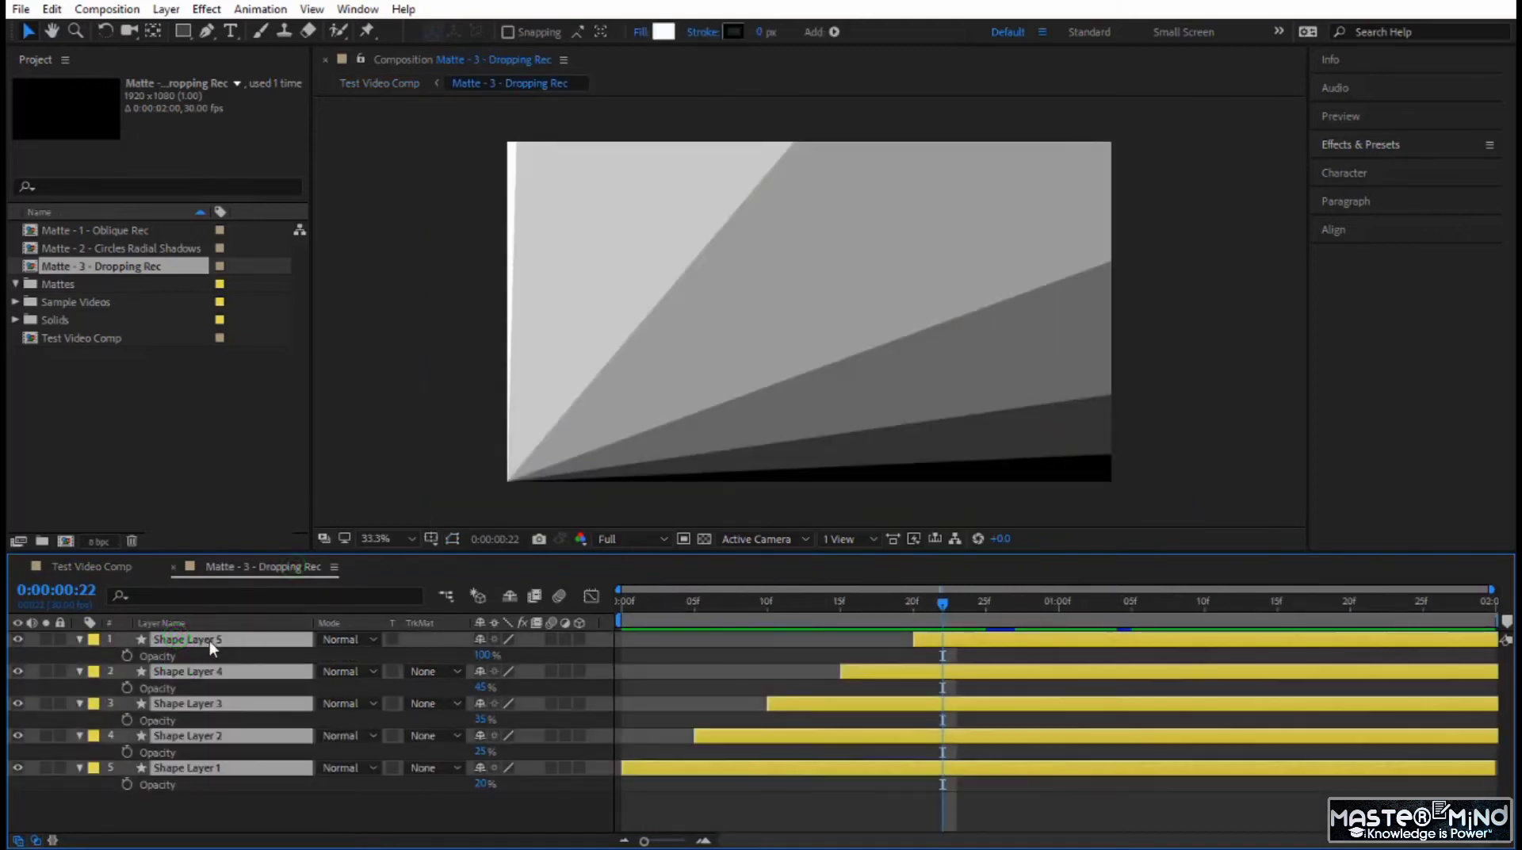
pyautogui.rightClick(275, 680)
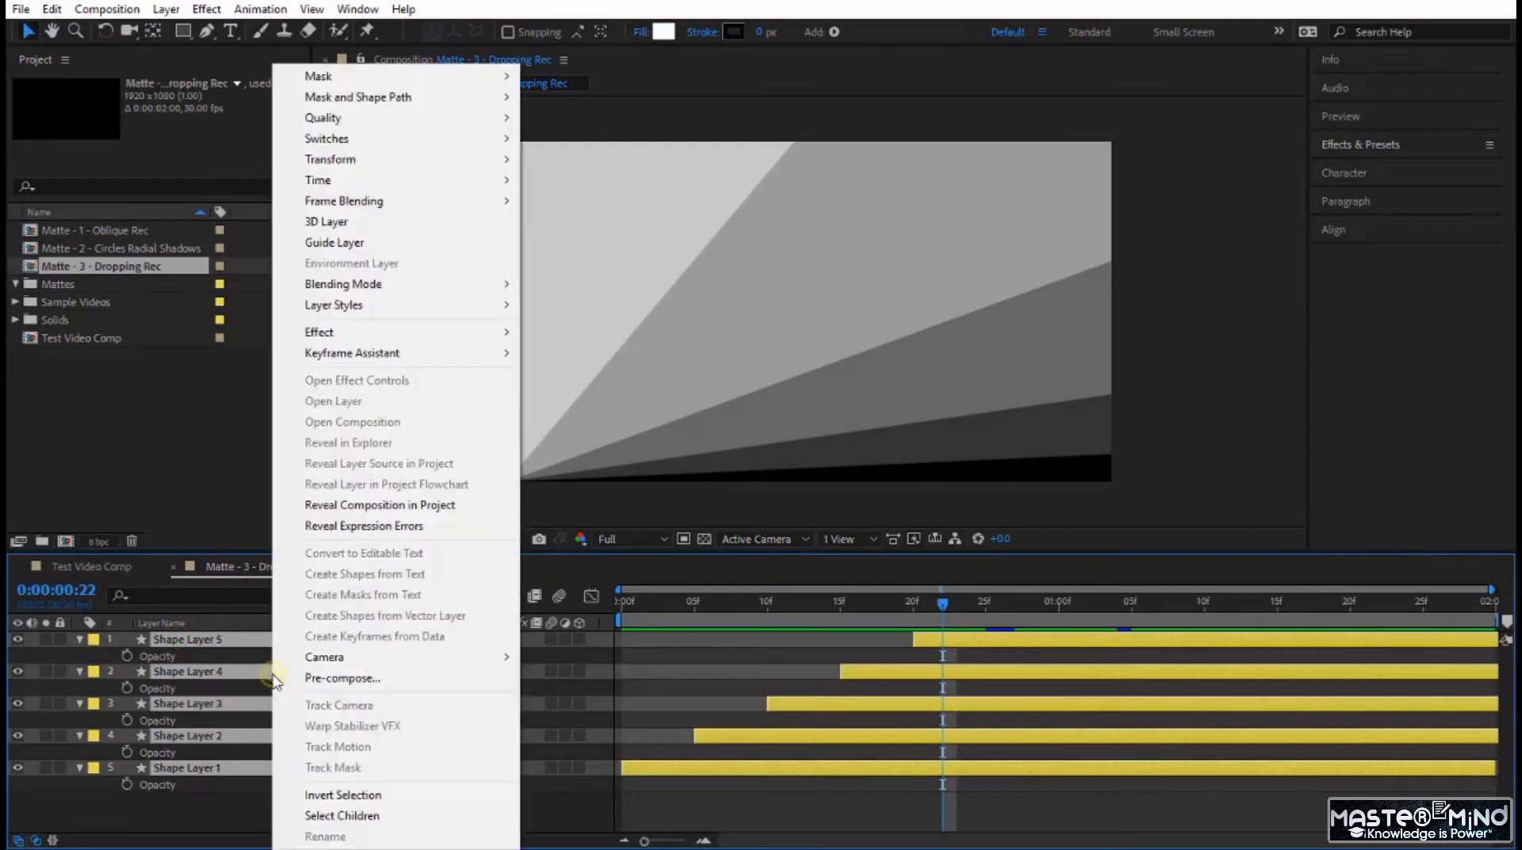
pyautogui.click(328, 686)
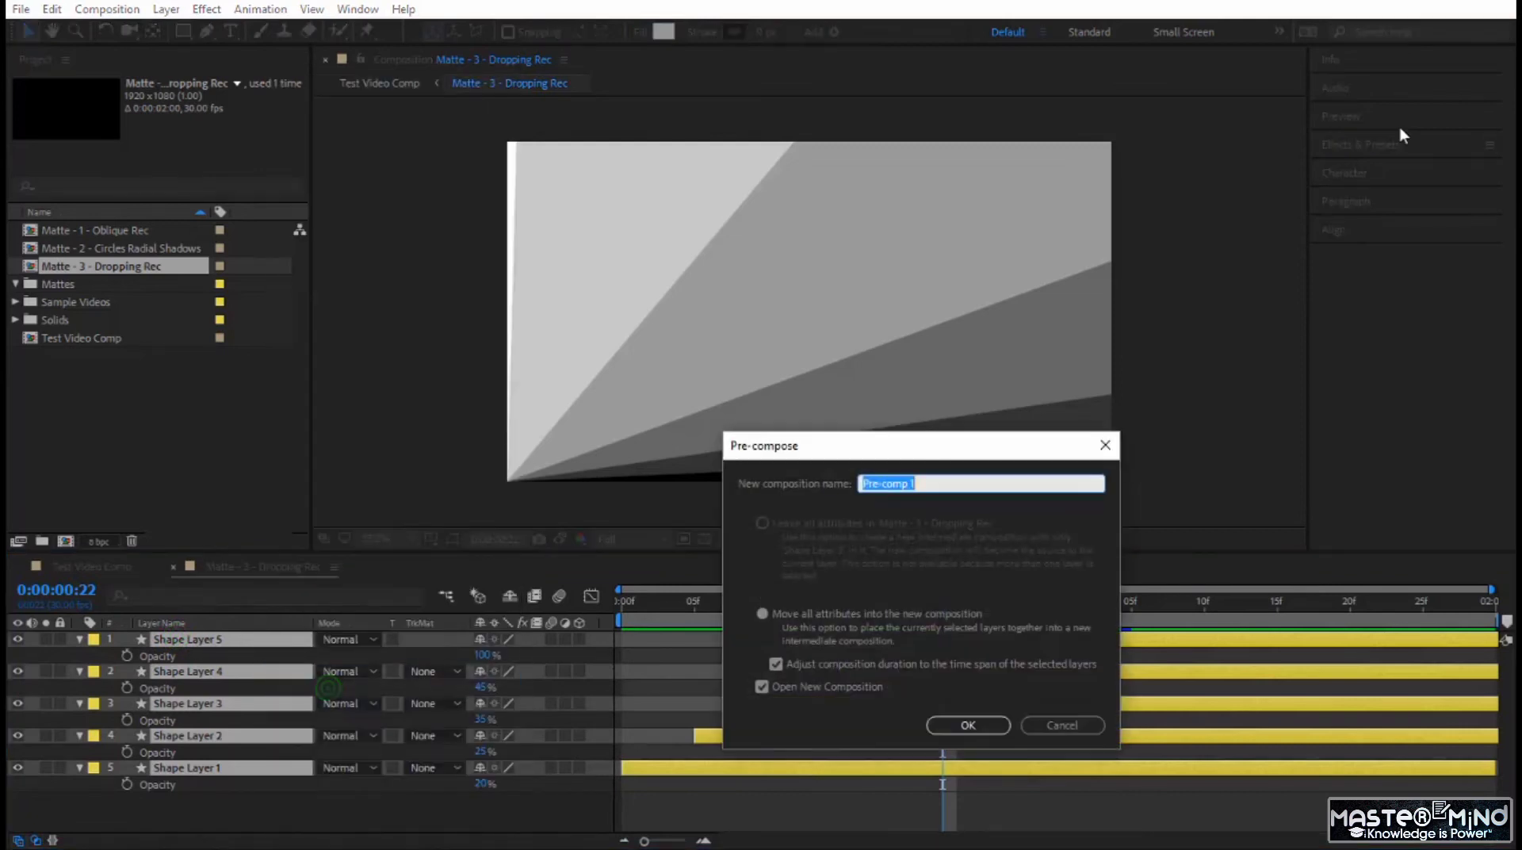
pyautogui.write('Matte 4 - Left 1')
pyautogui.click(967, 725)
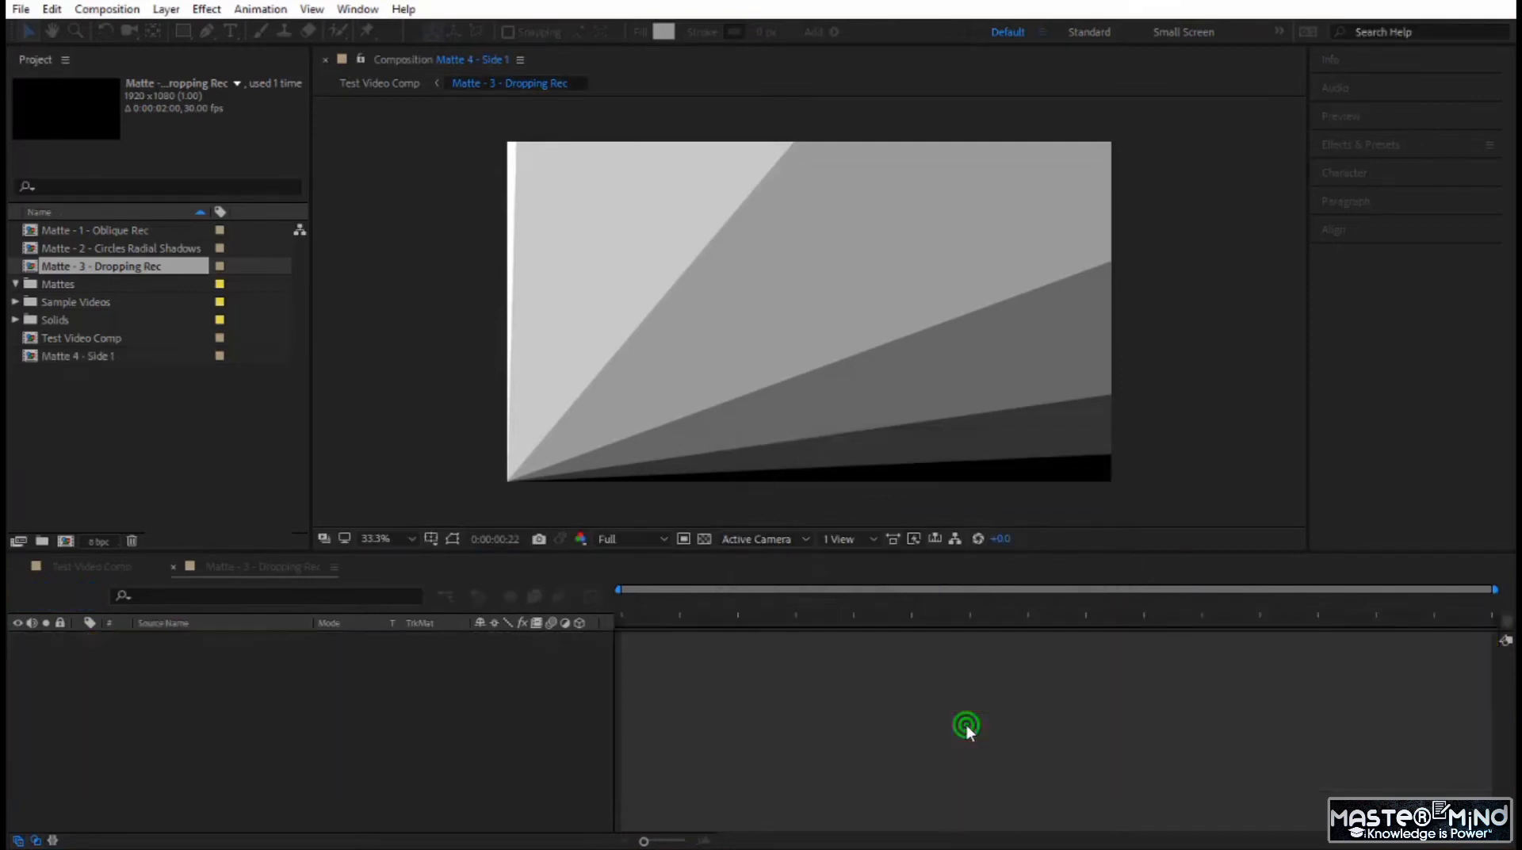
# Duplicate the Matte 4 - Side 1 layer in Matte - 3 - Dropping Rec
pyautogui.click(273, 568)
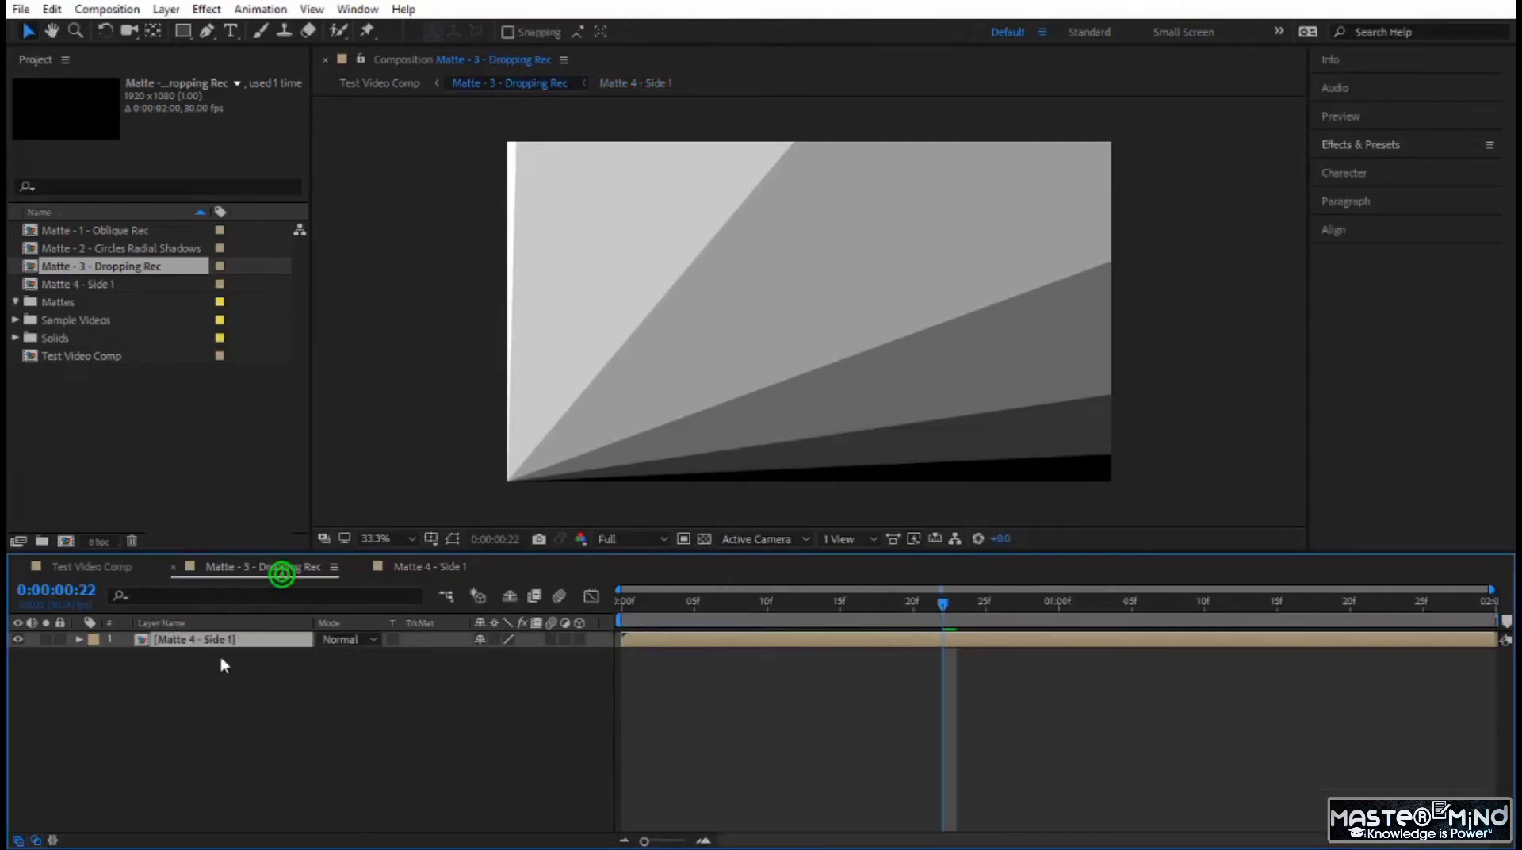
pyautogui.click(241, 638)
pyautogui.hotkey('ctrl', 'd')
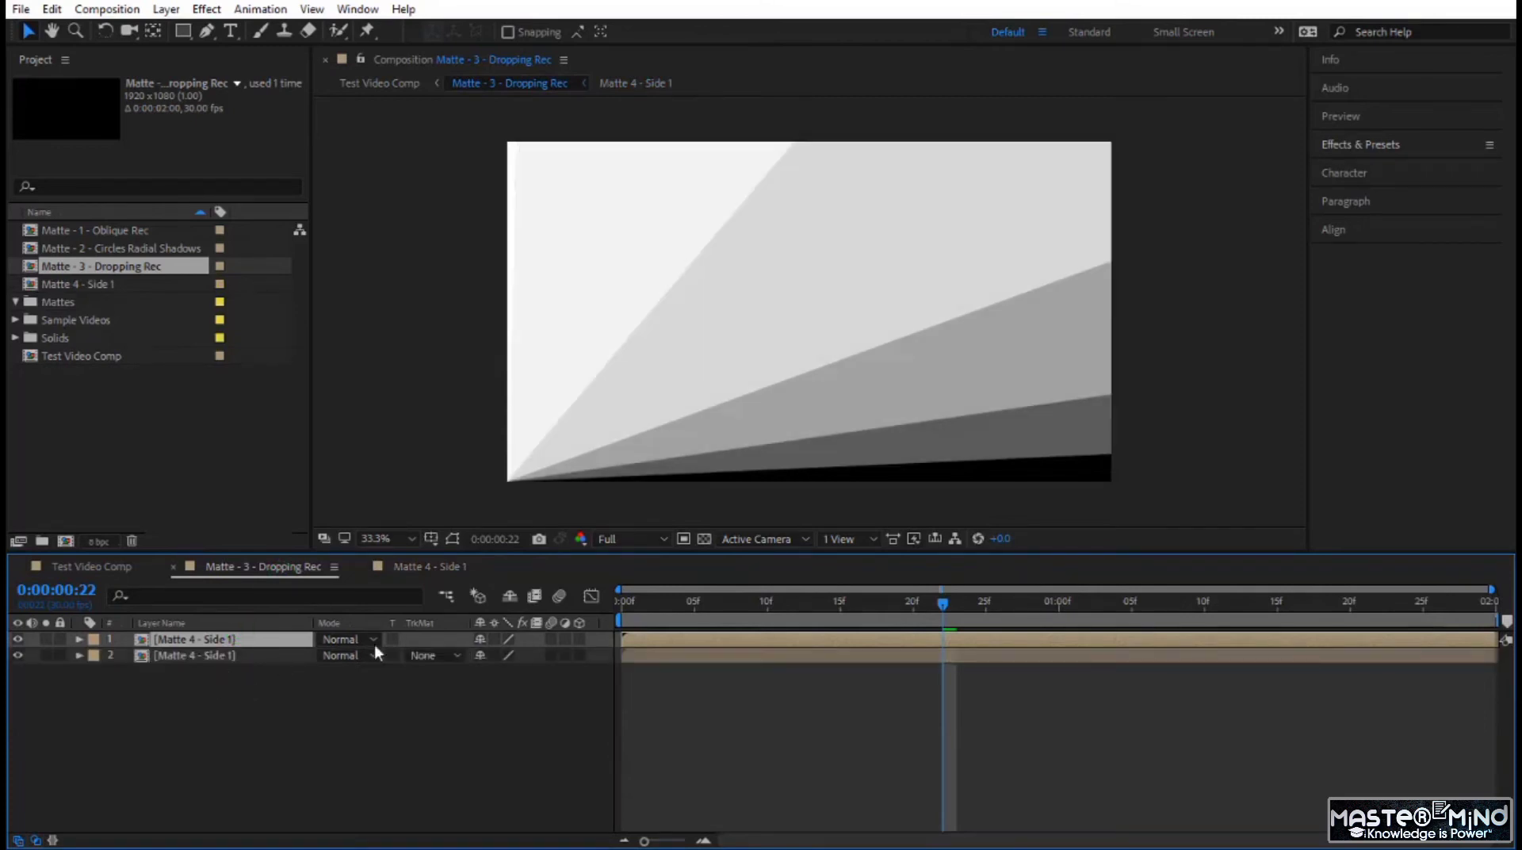
pyautogui.moveTo(689, 604); pyautogui.dragTo(854, 634)
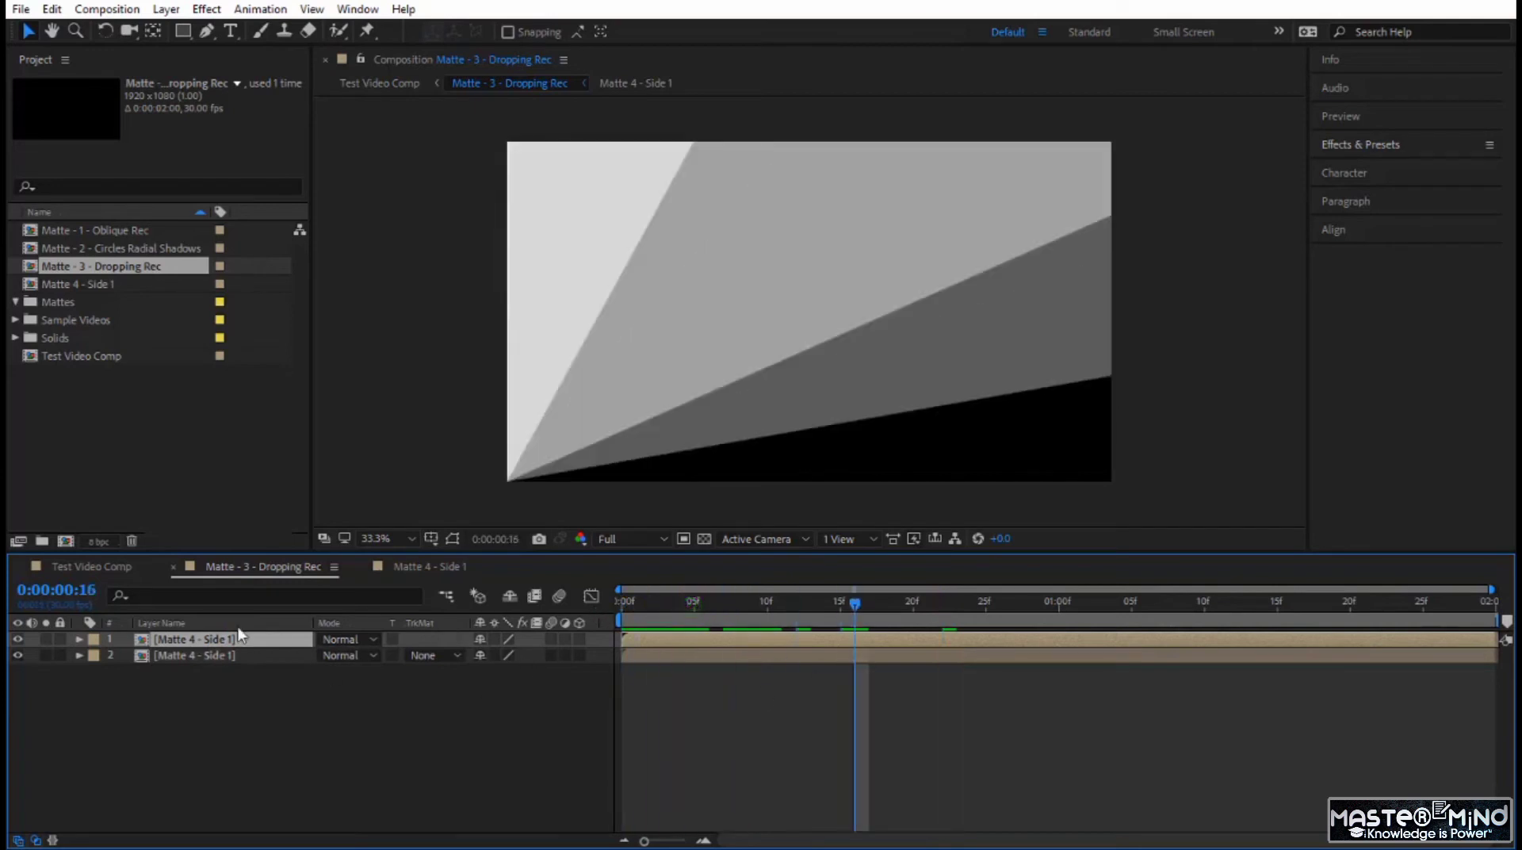
# Mirror the second Matte 4 - Side 1 layer with an unlinked X scale of -100%
pyautogui.click(204, 656)
pyautogui.press('s')
pyautogui.click(480, 678)
pyautogui.click(503, 670)
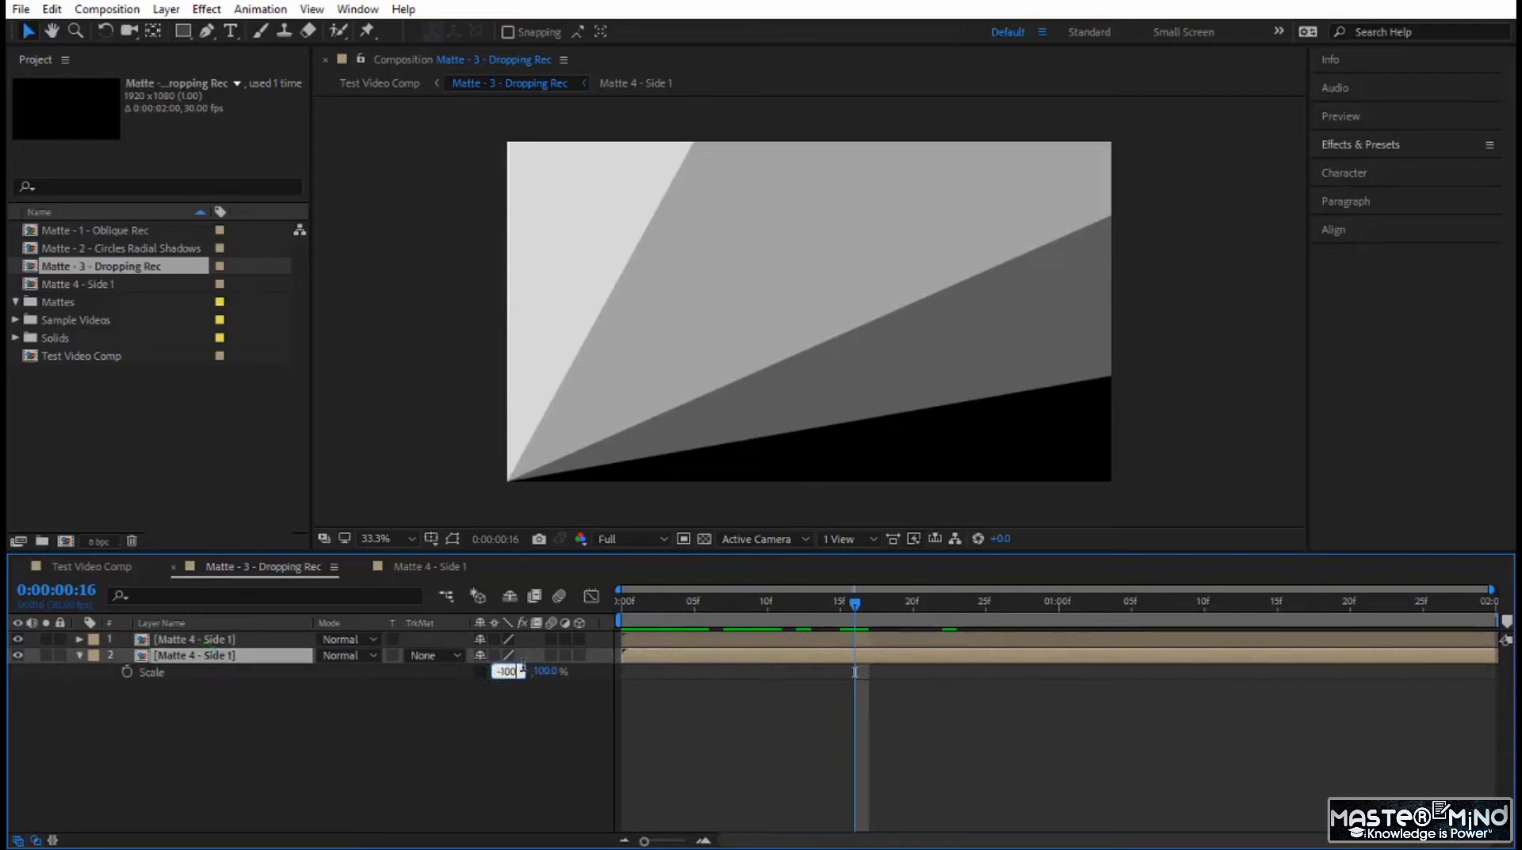
pyautogui.write('-100')
pyautogui.press('Return')
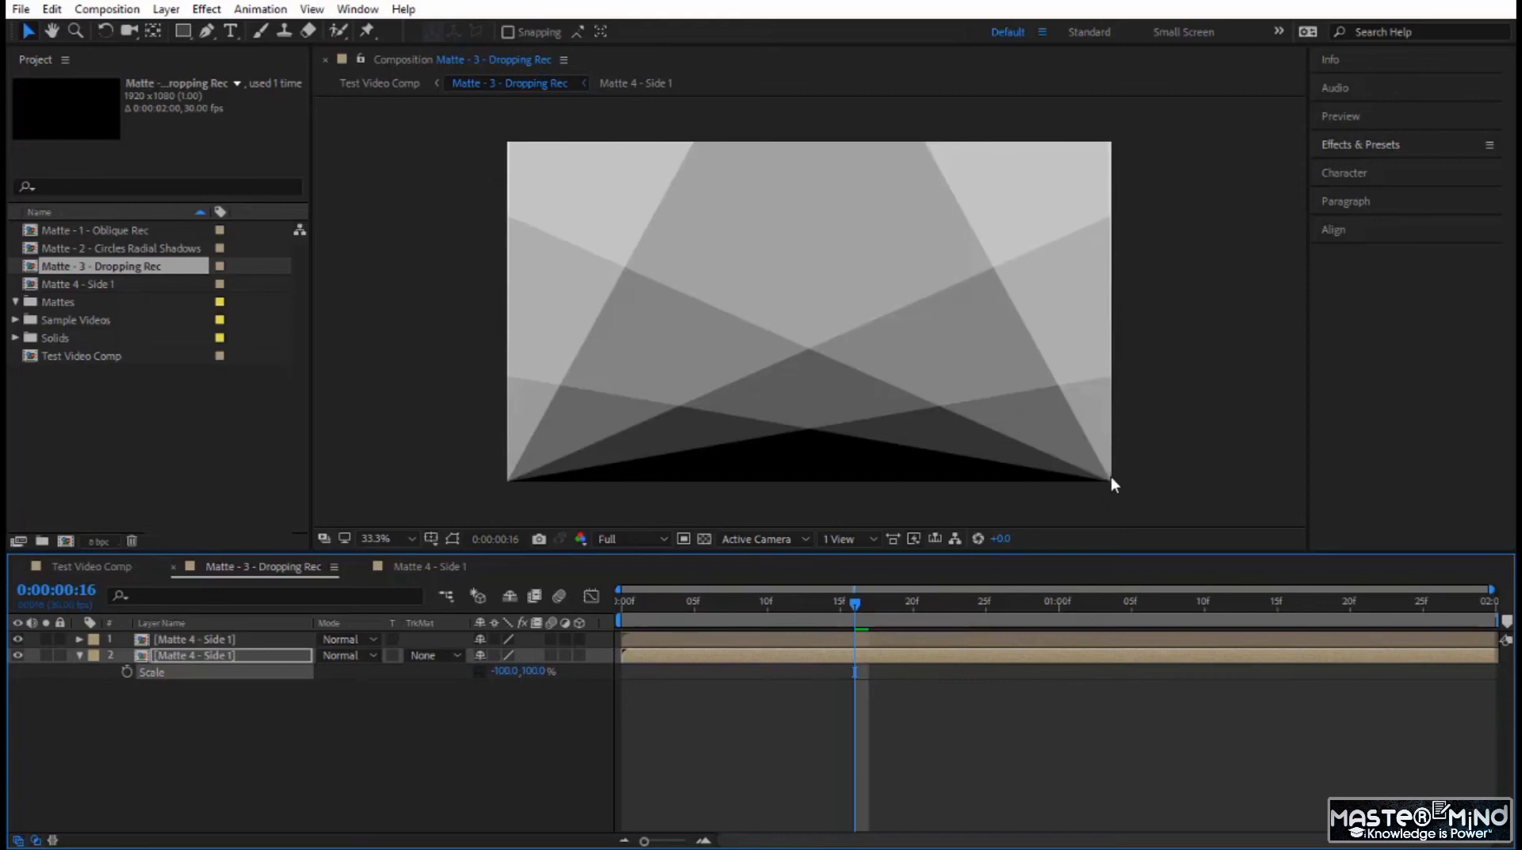
# Hide and reshow the top Matte 4 - Side 1 layer to compare the mirrored wedges
pyautogui.click(590, 456)
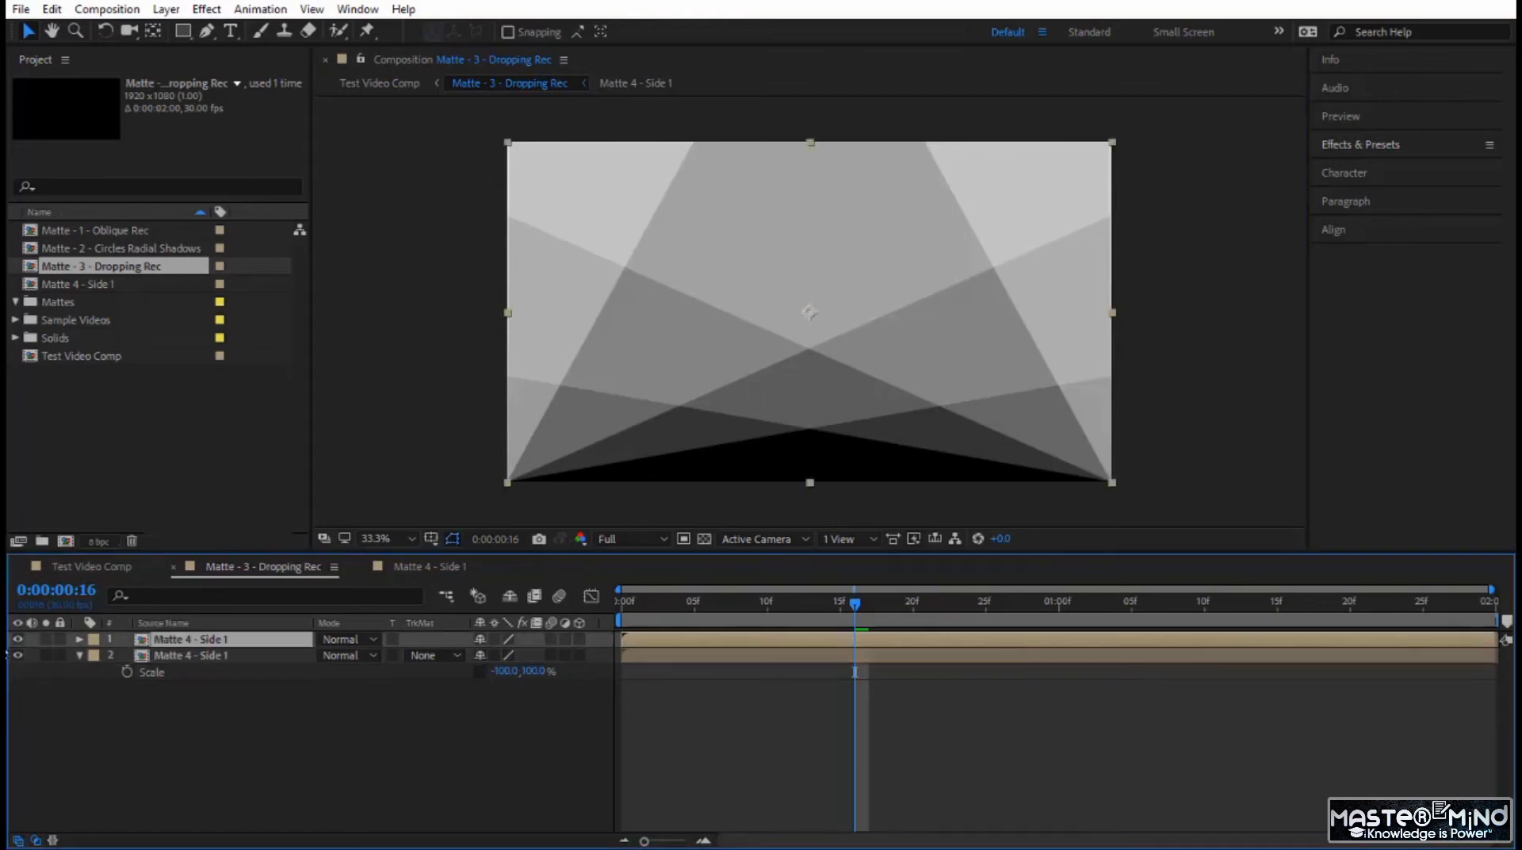
pyautogui.click(18, 639)
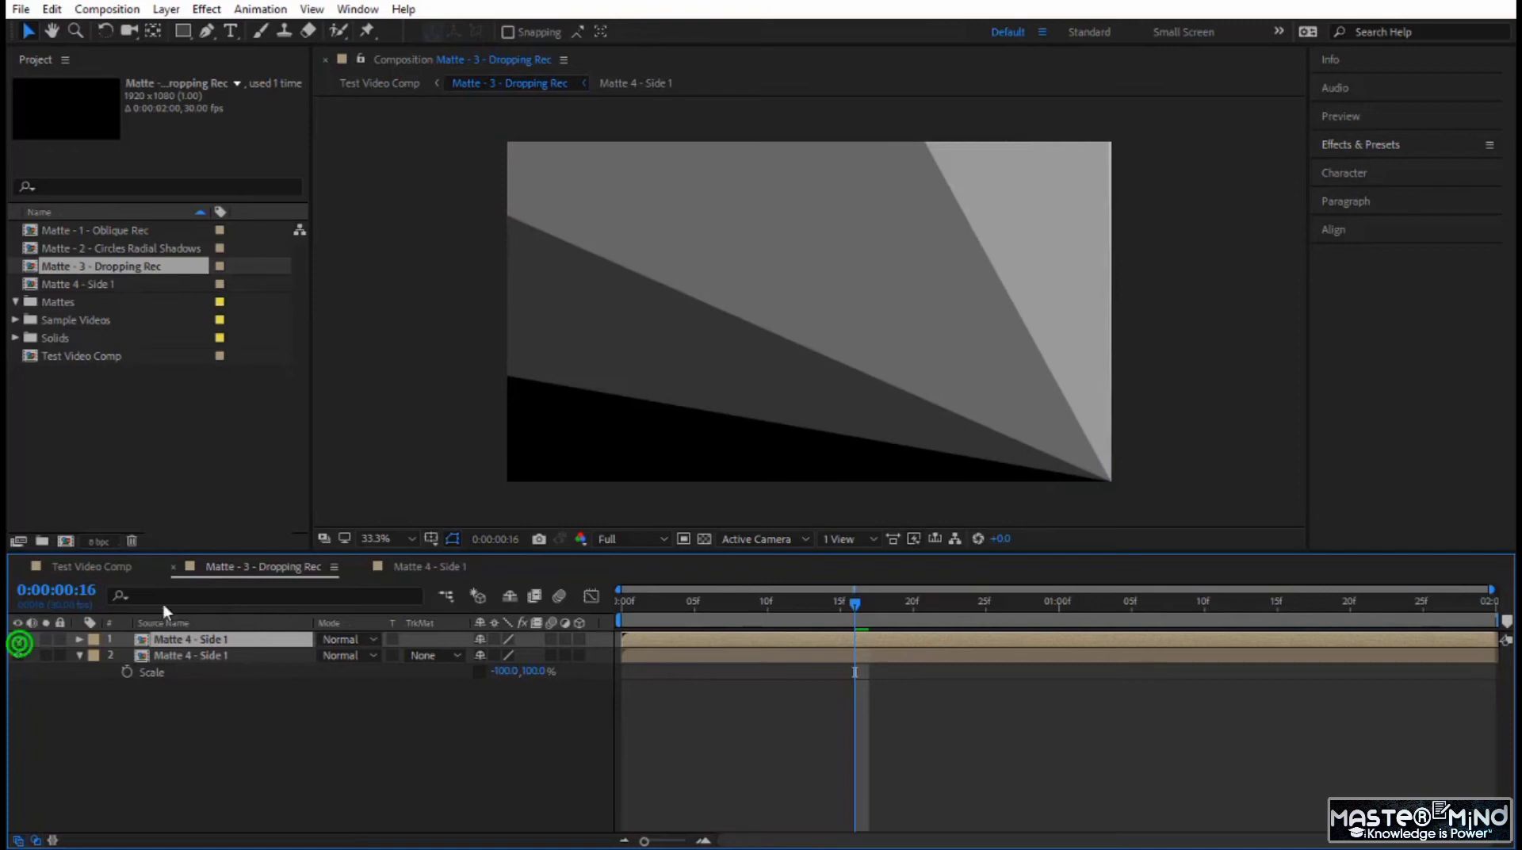
pyautogui.click(18, 639)
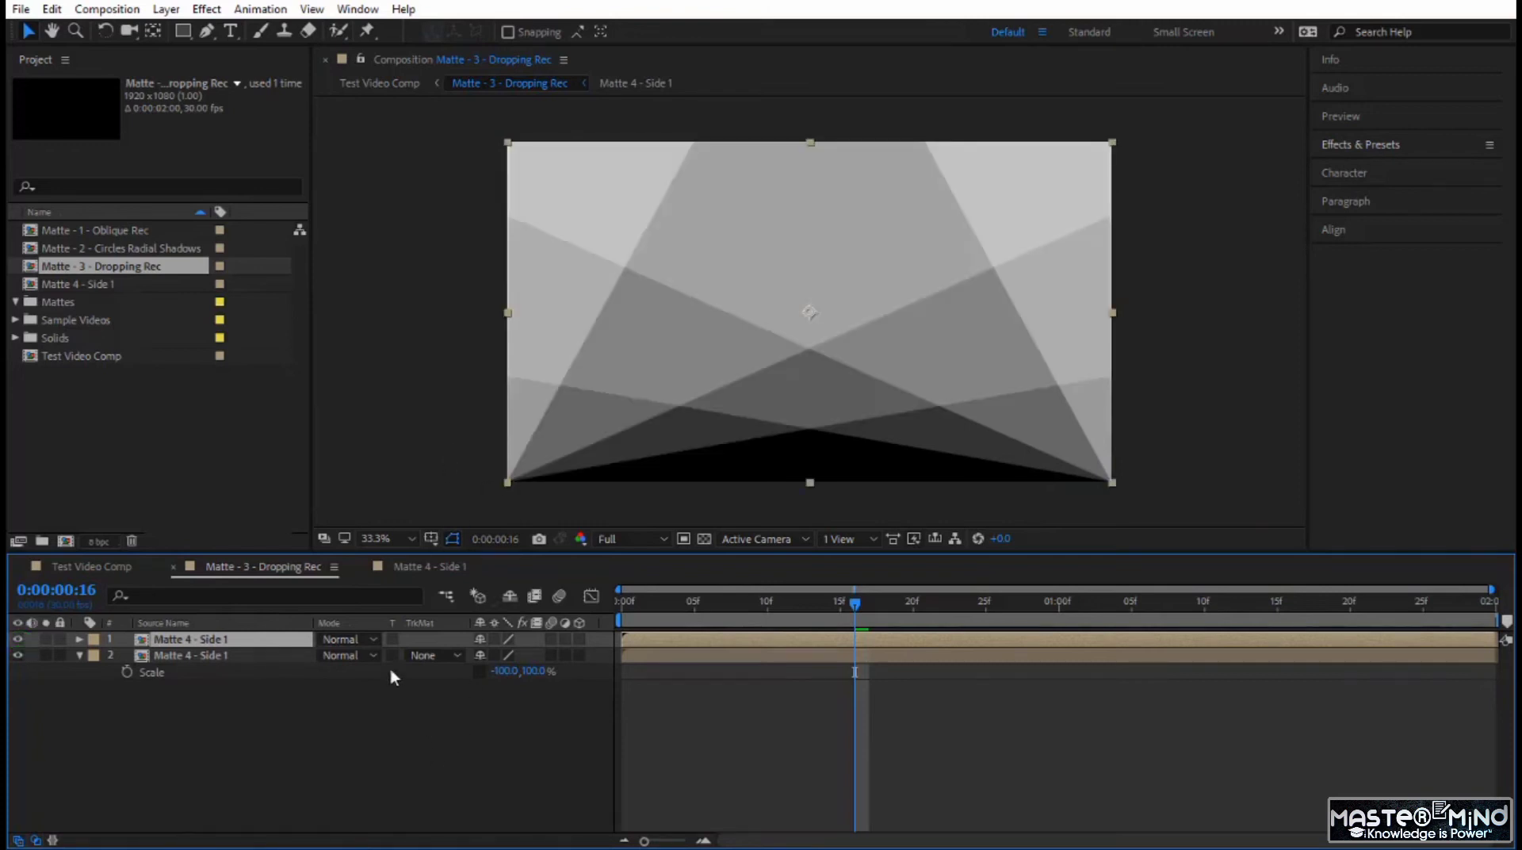
pyautogui.click(118, 567)
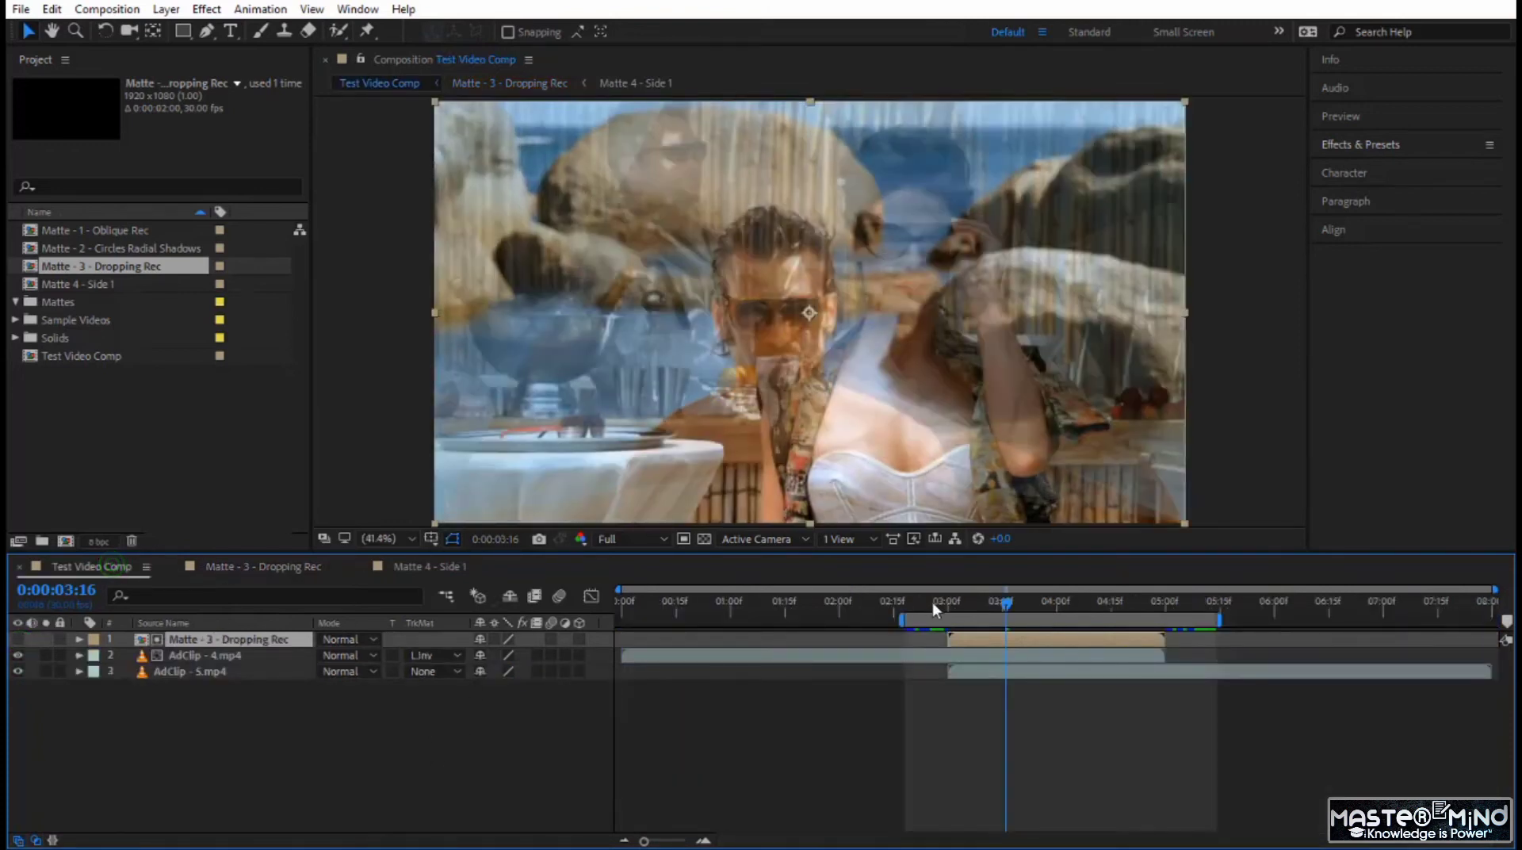
# Preview the symmetric transition and scrub through it up to 0:00:03:19
pyautogui.click(930, 601)
pyautogui.press('space')
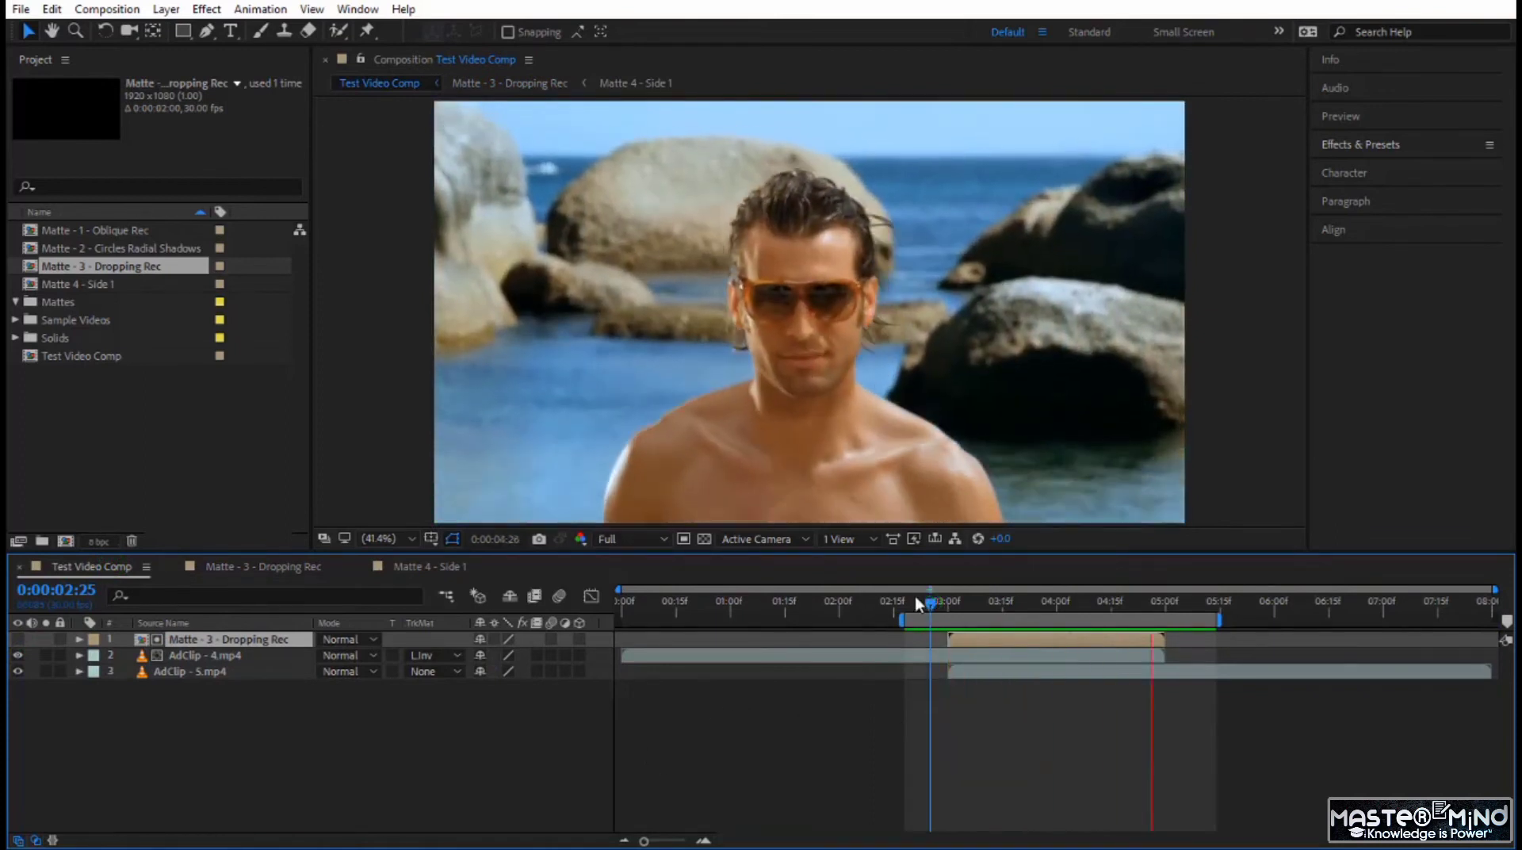
pyautogui.moveTo(934, 604); pyautogui.dragTo(1017, 604)
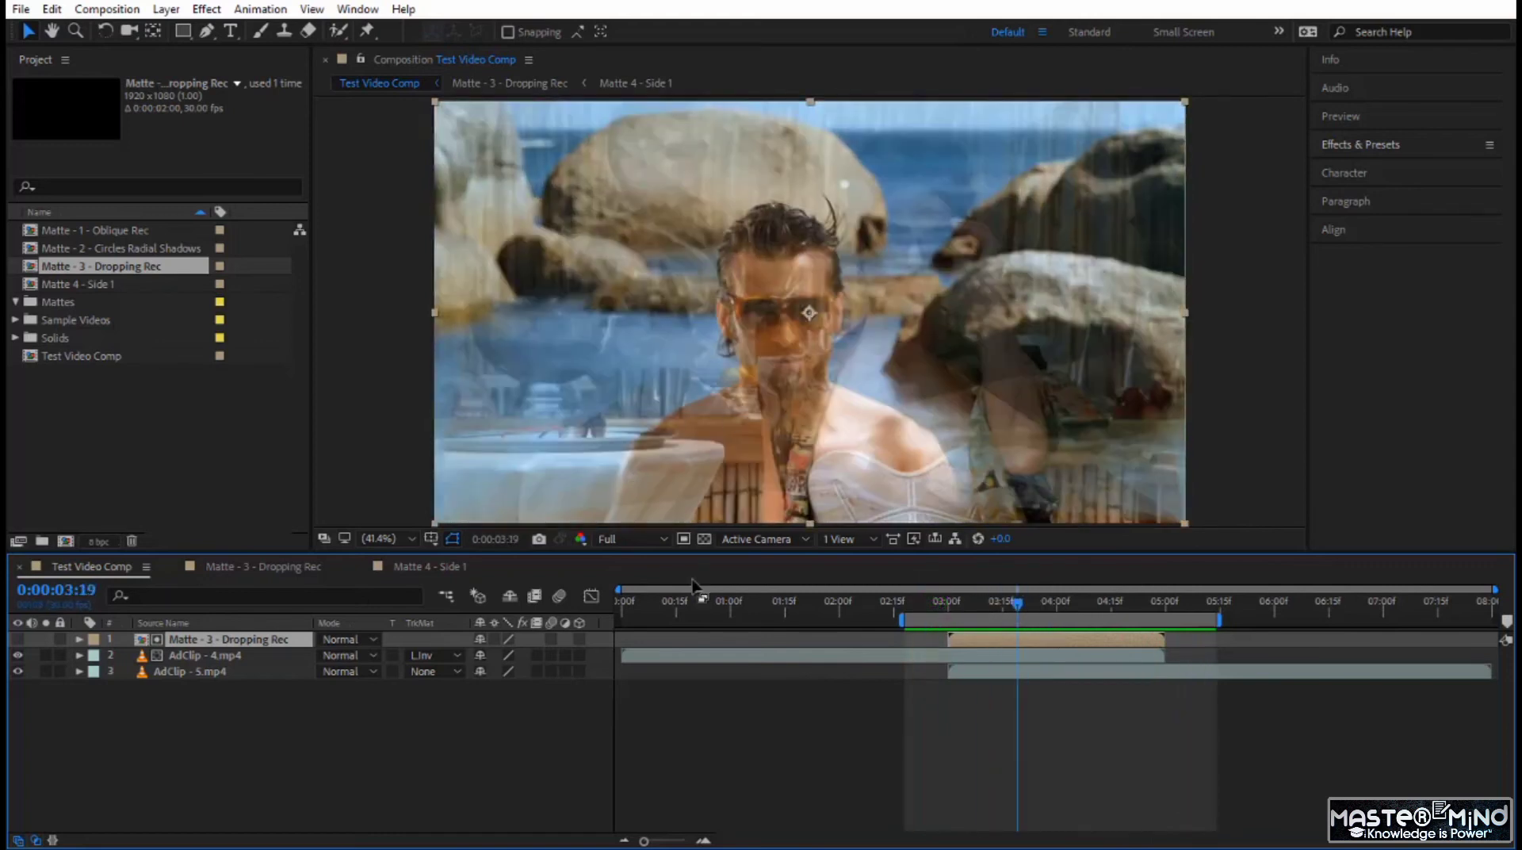
pyautogui.click(246, 566)
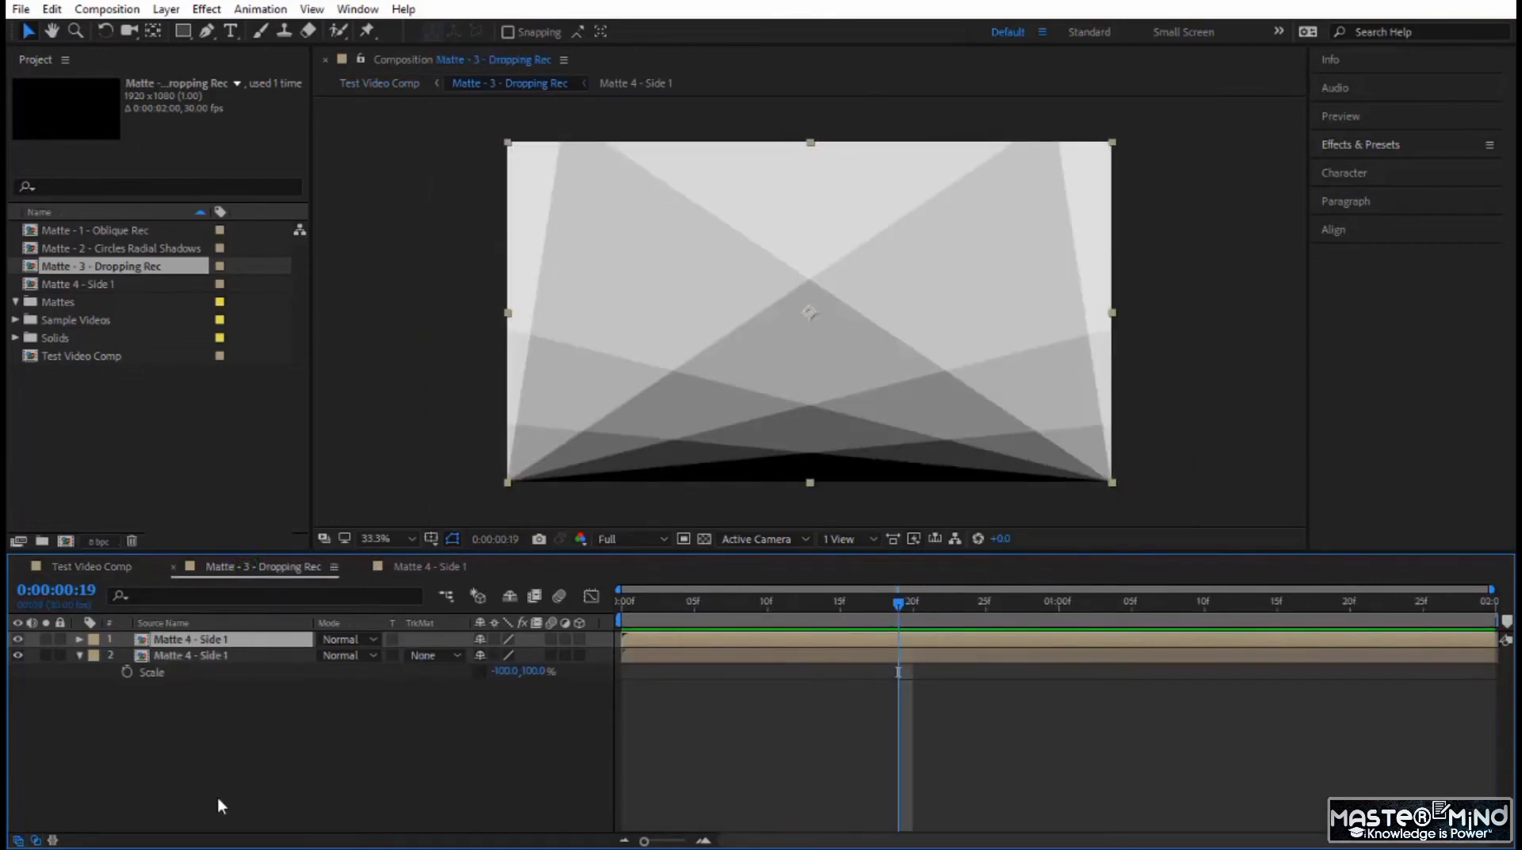
# Duplicate the Matte 4 - Side 1 layer and flip the copy vertically with Scale 100,-100%
pyautogui.hotkey('ctrl', 'd')
pyautogui.press('s')
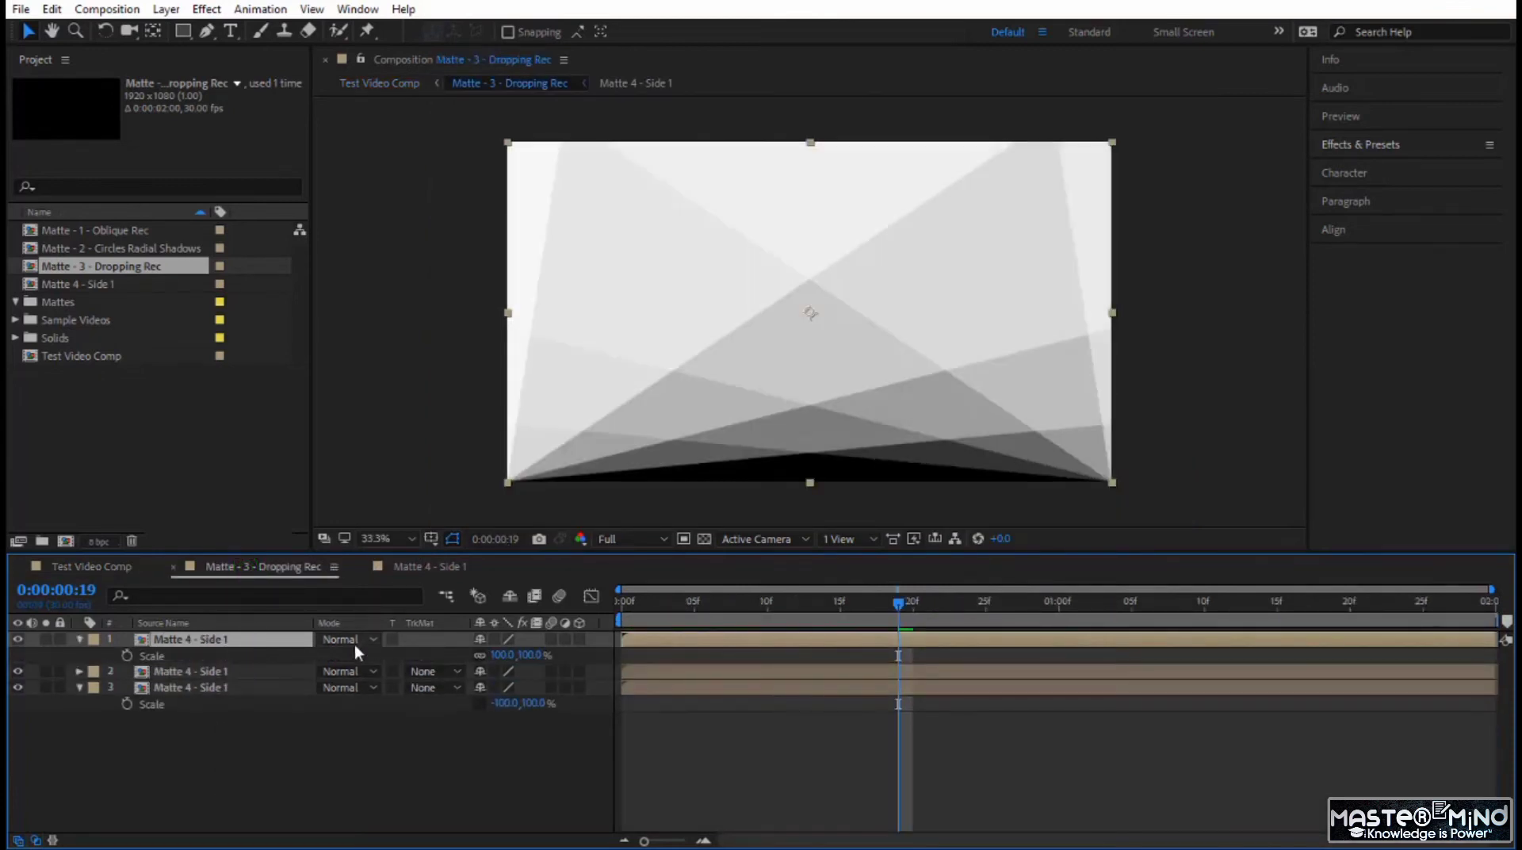
pyautogui.click(480, 655)
pyautogui.click(528, 654)
pyautogui.write('-100')
pyautogui.press('Return')
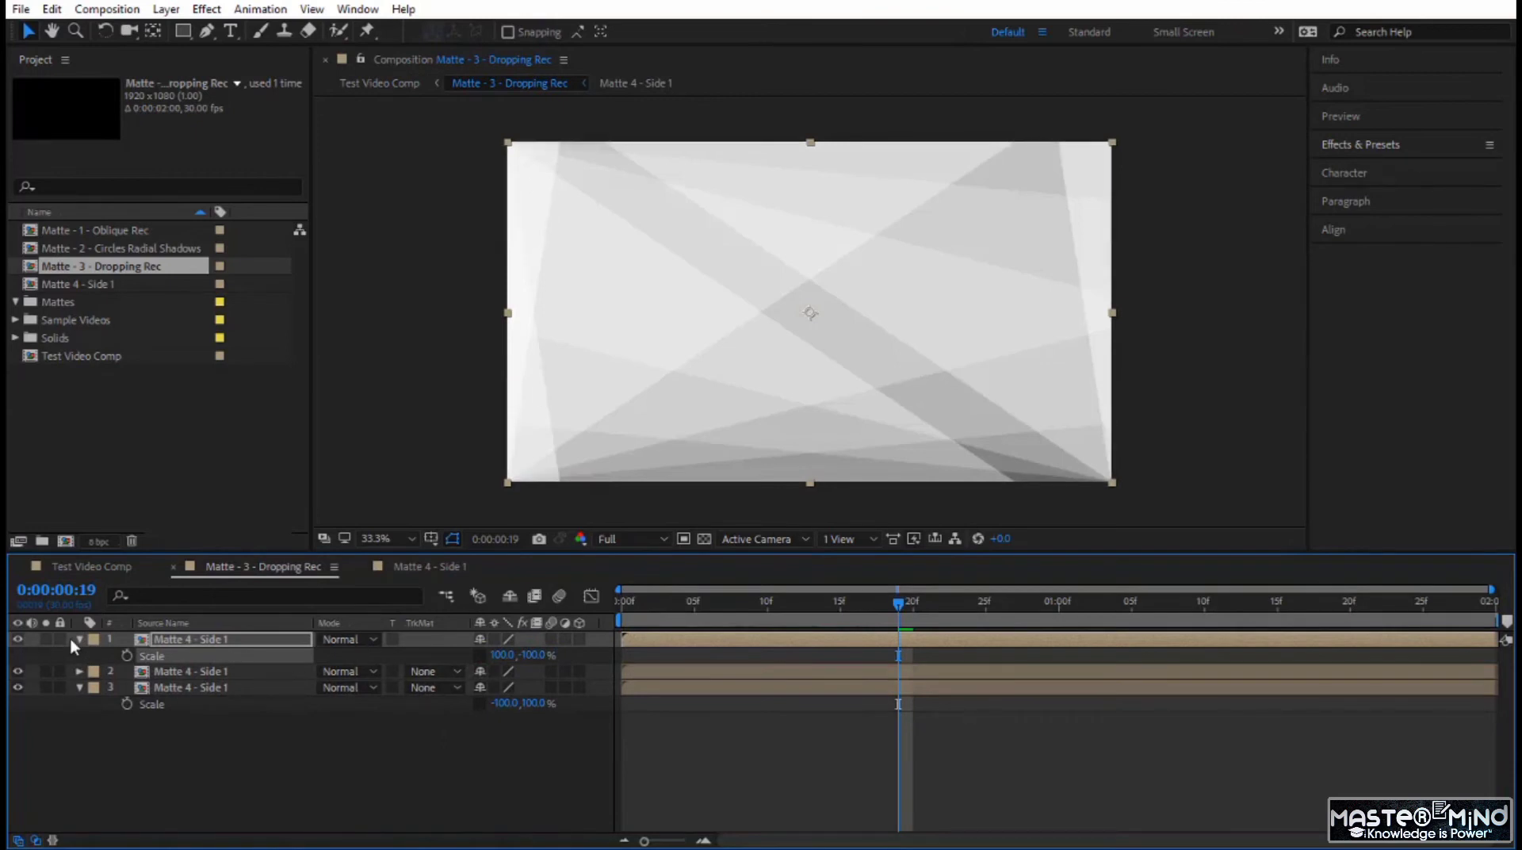
# Solo the top layer, duplicate it, and set the new copy's Scale to -100,-100%
pyautogui.click(48, 638)
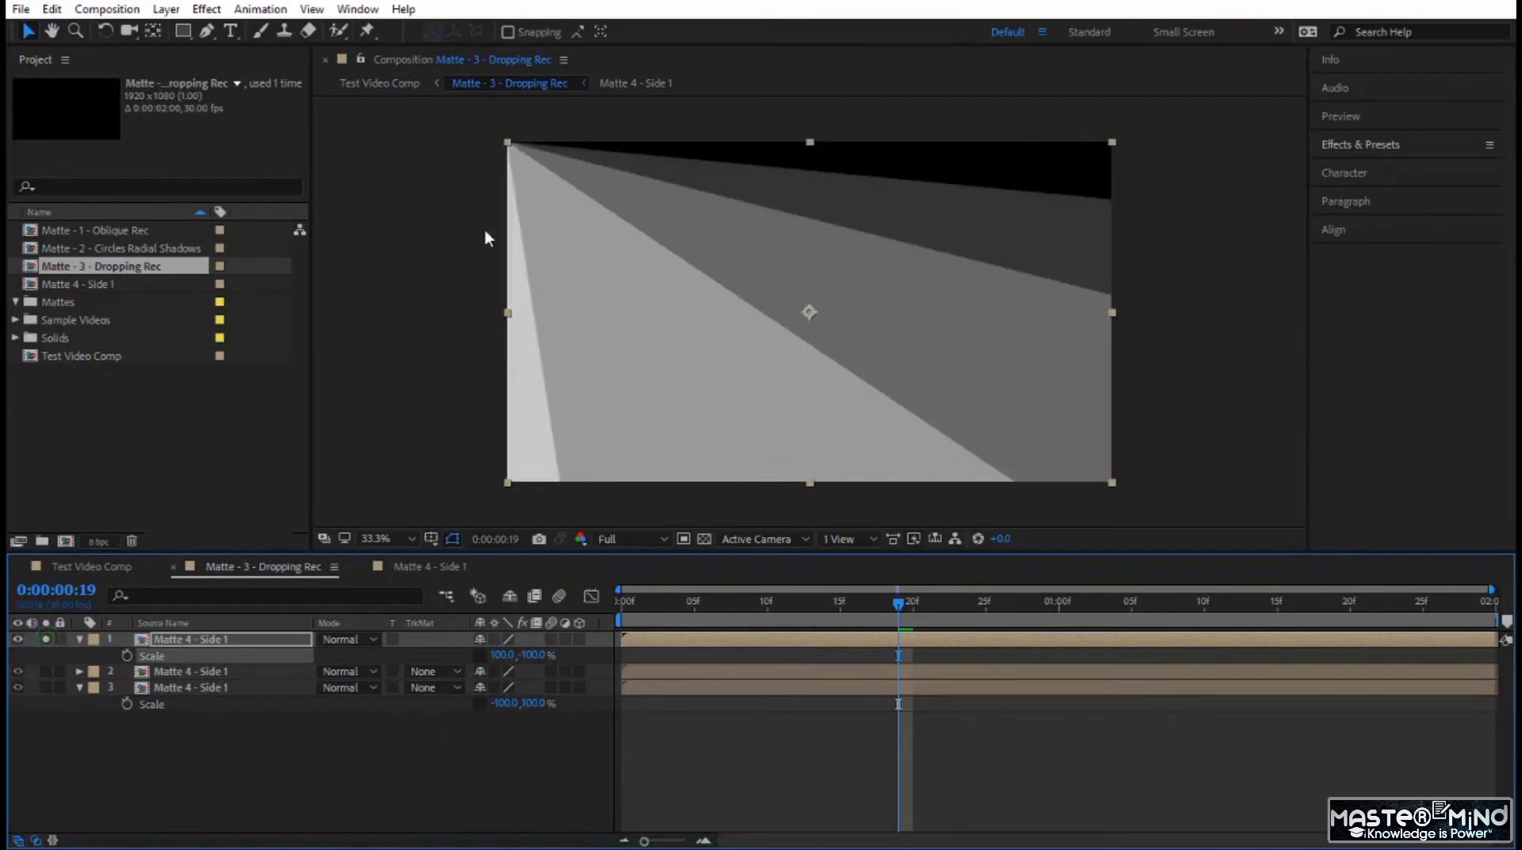
pyautogui.click(188, 639)
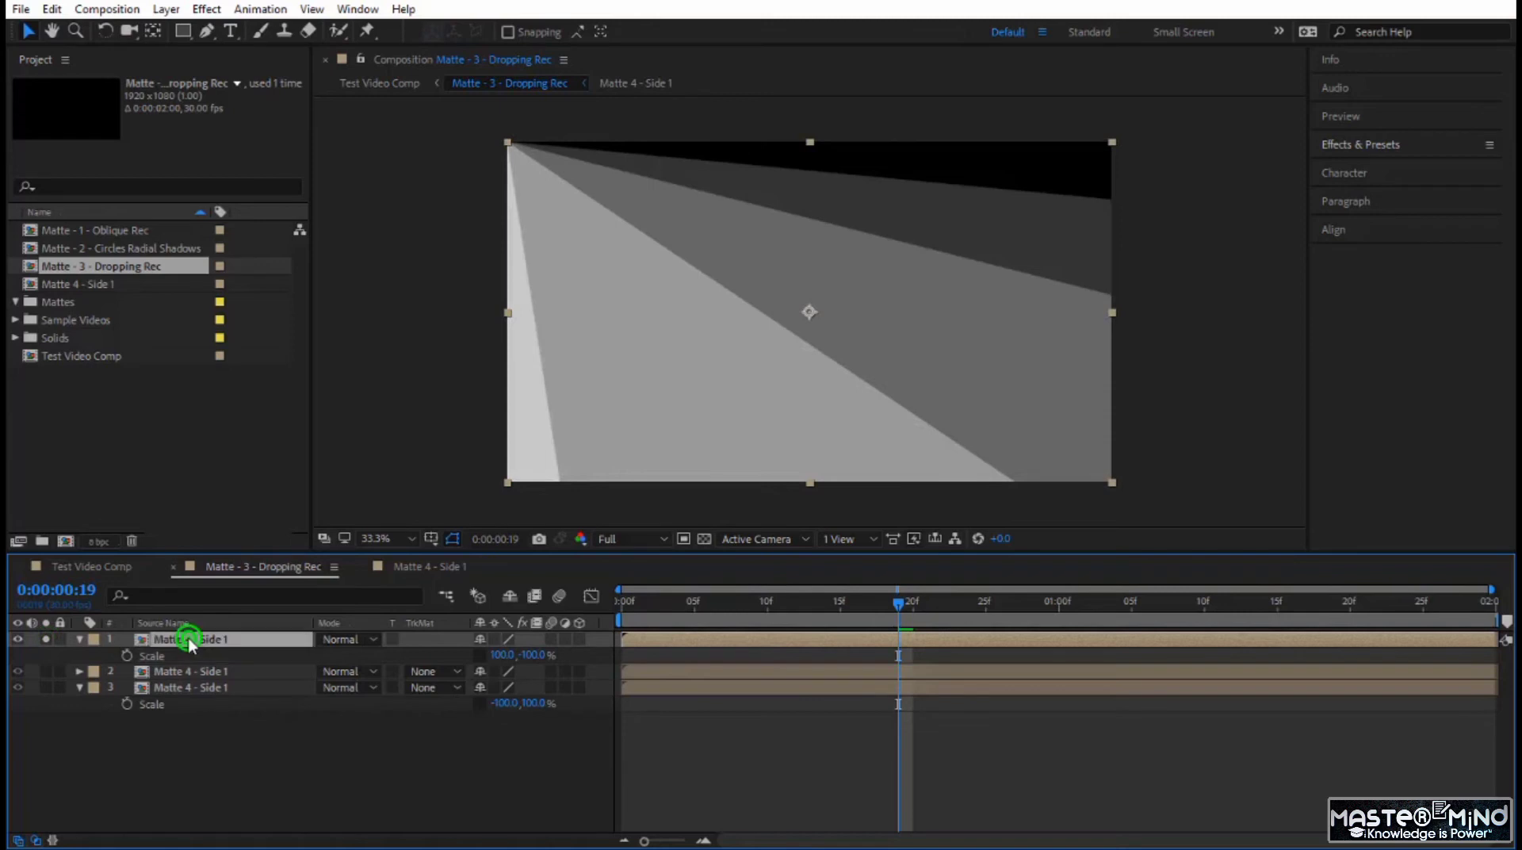
pyautogui.hotkey('ctrl', 'd')
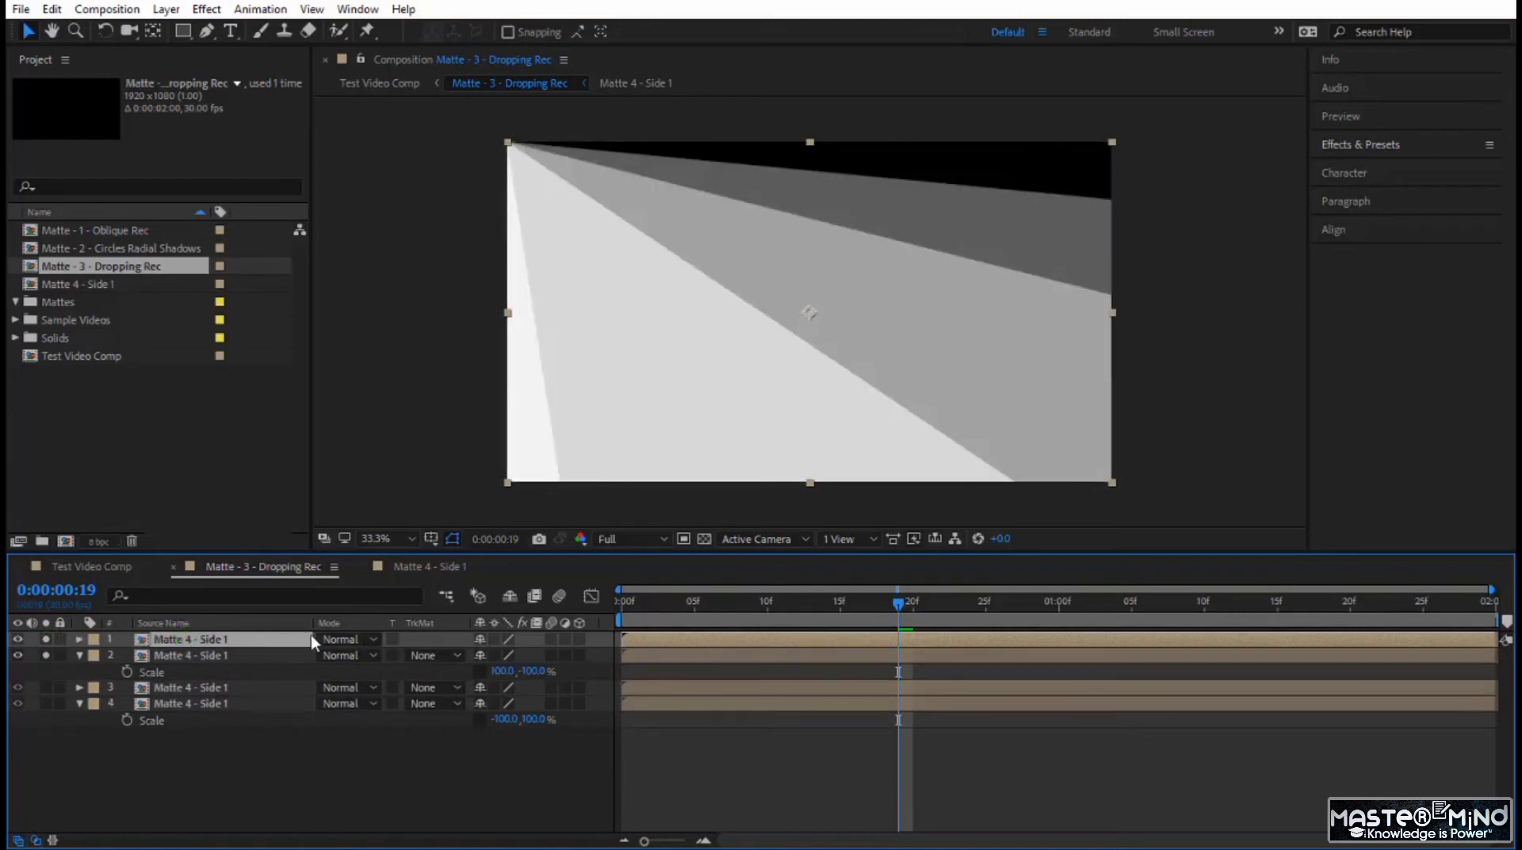
pyautogui.press('s')
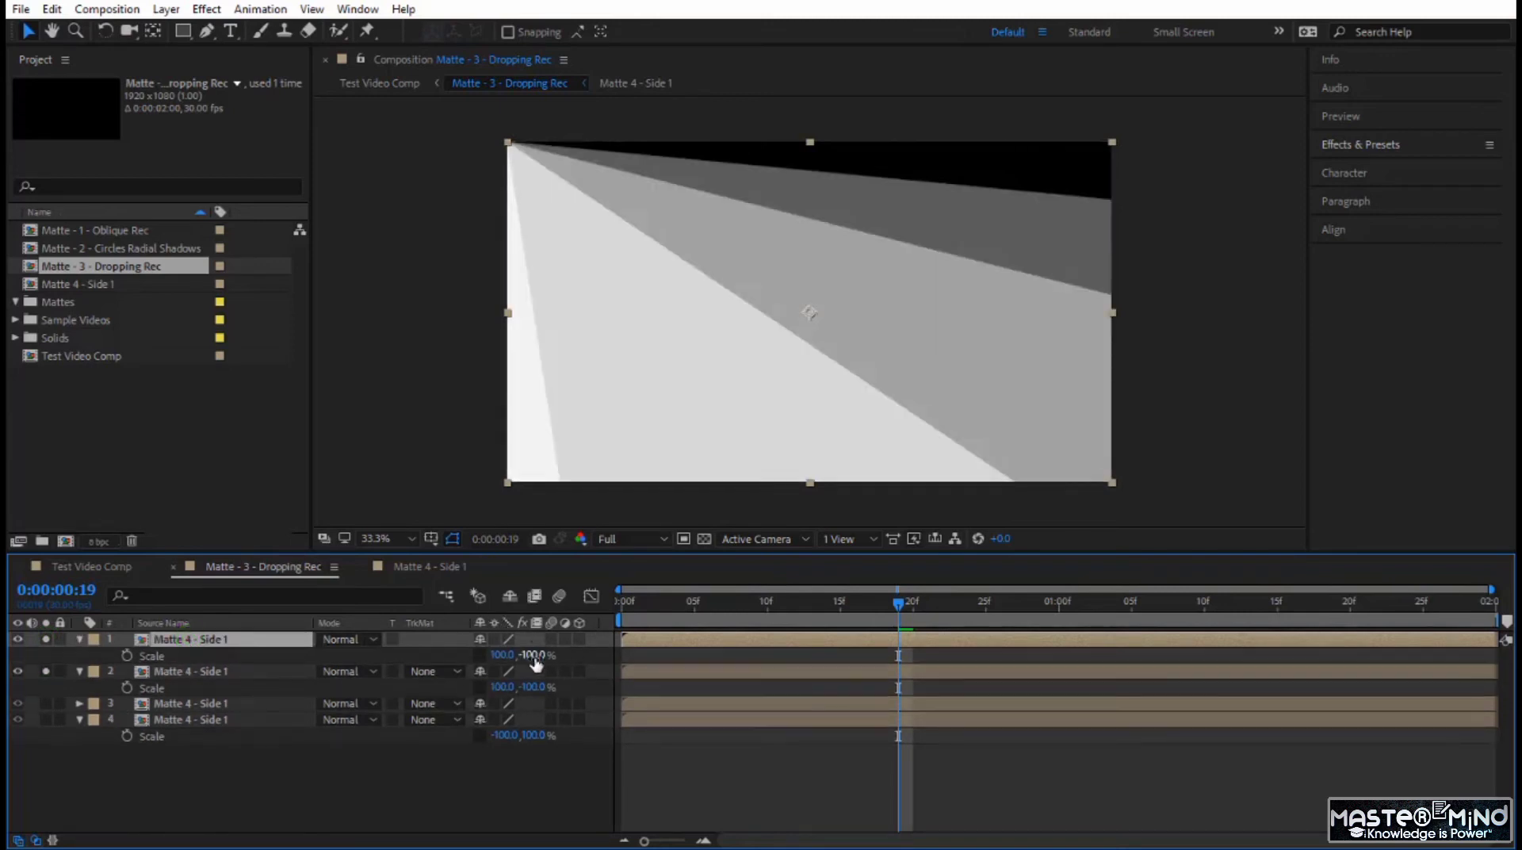
pyautogui.click(502, 655)
pyautogui.write('-100')
pyautogui.press('Return')
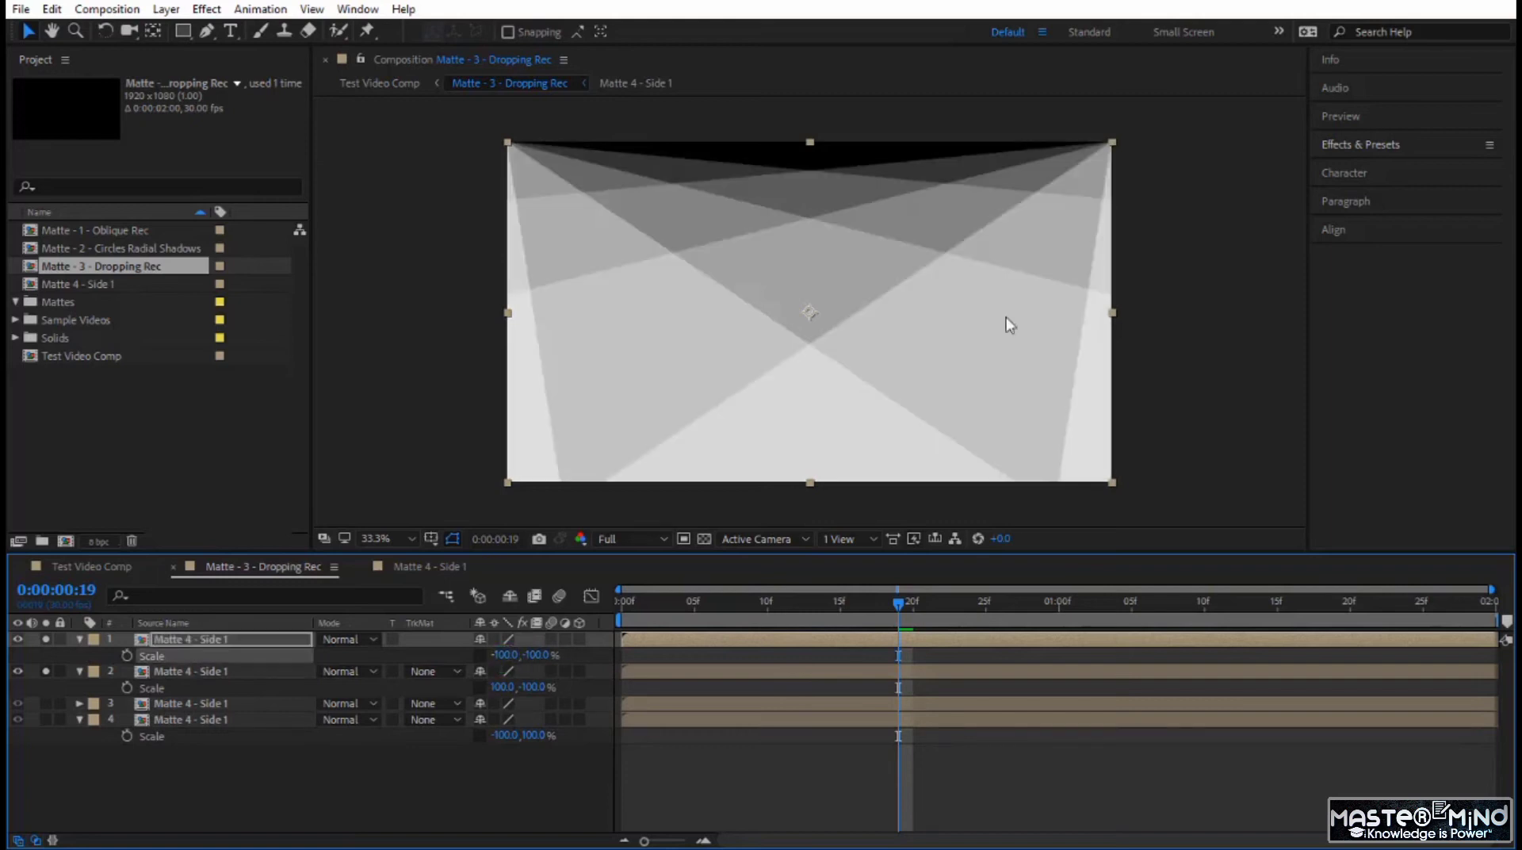
# Unsolo both layers and preview the four-corner matte from the comp start
pyautogui.click(48, 672)
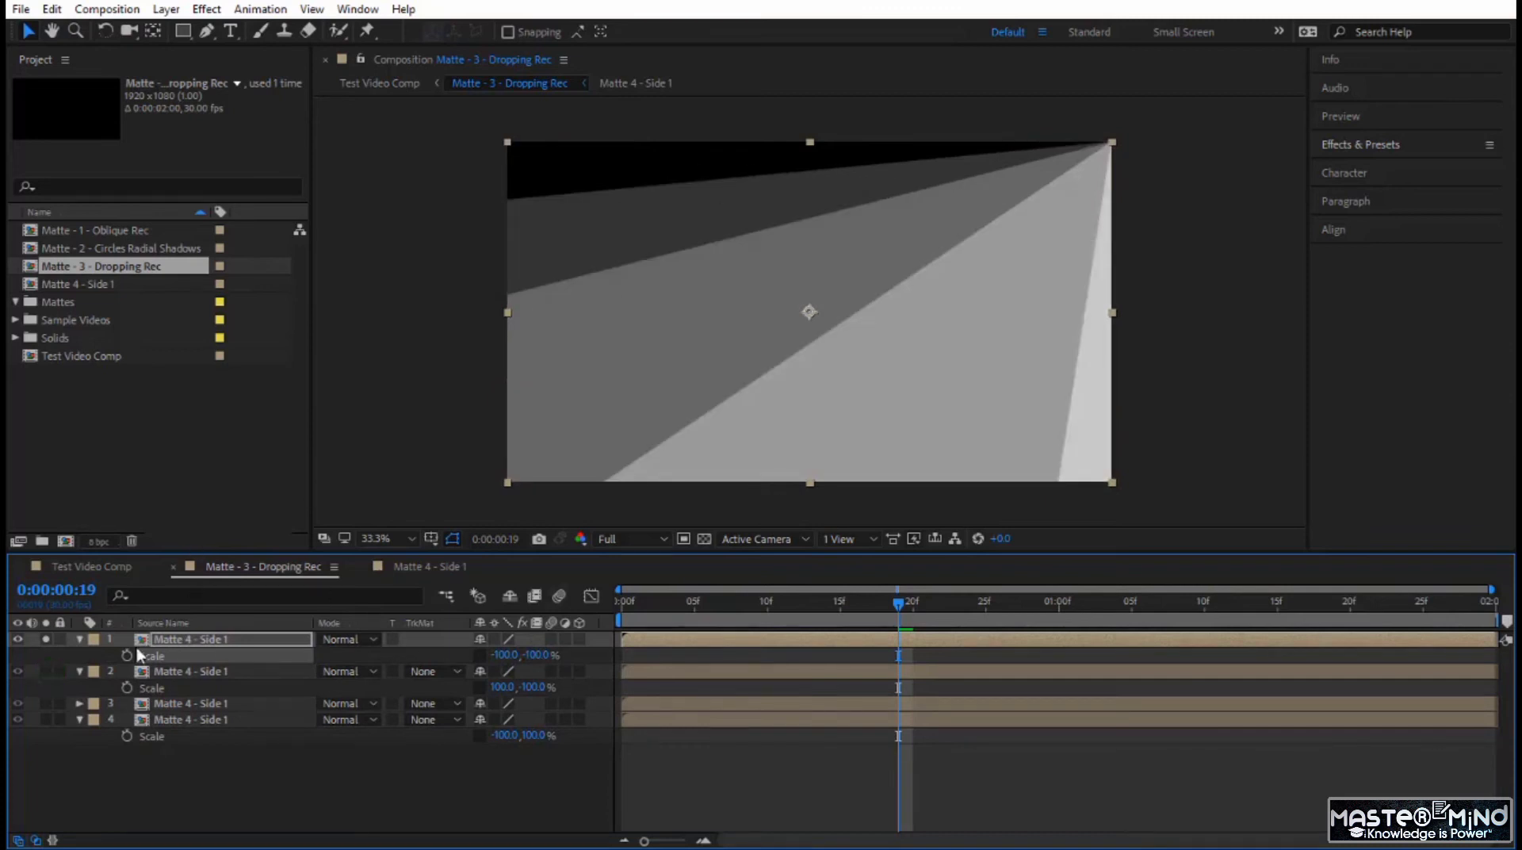
pyautogui.click(46, 639)
pyautogui.moveTo(715, 609); pyautogui.dragTo(458, 602)
pyautogui.press('space')
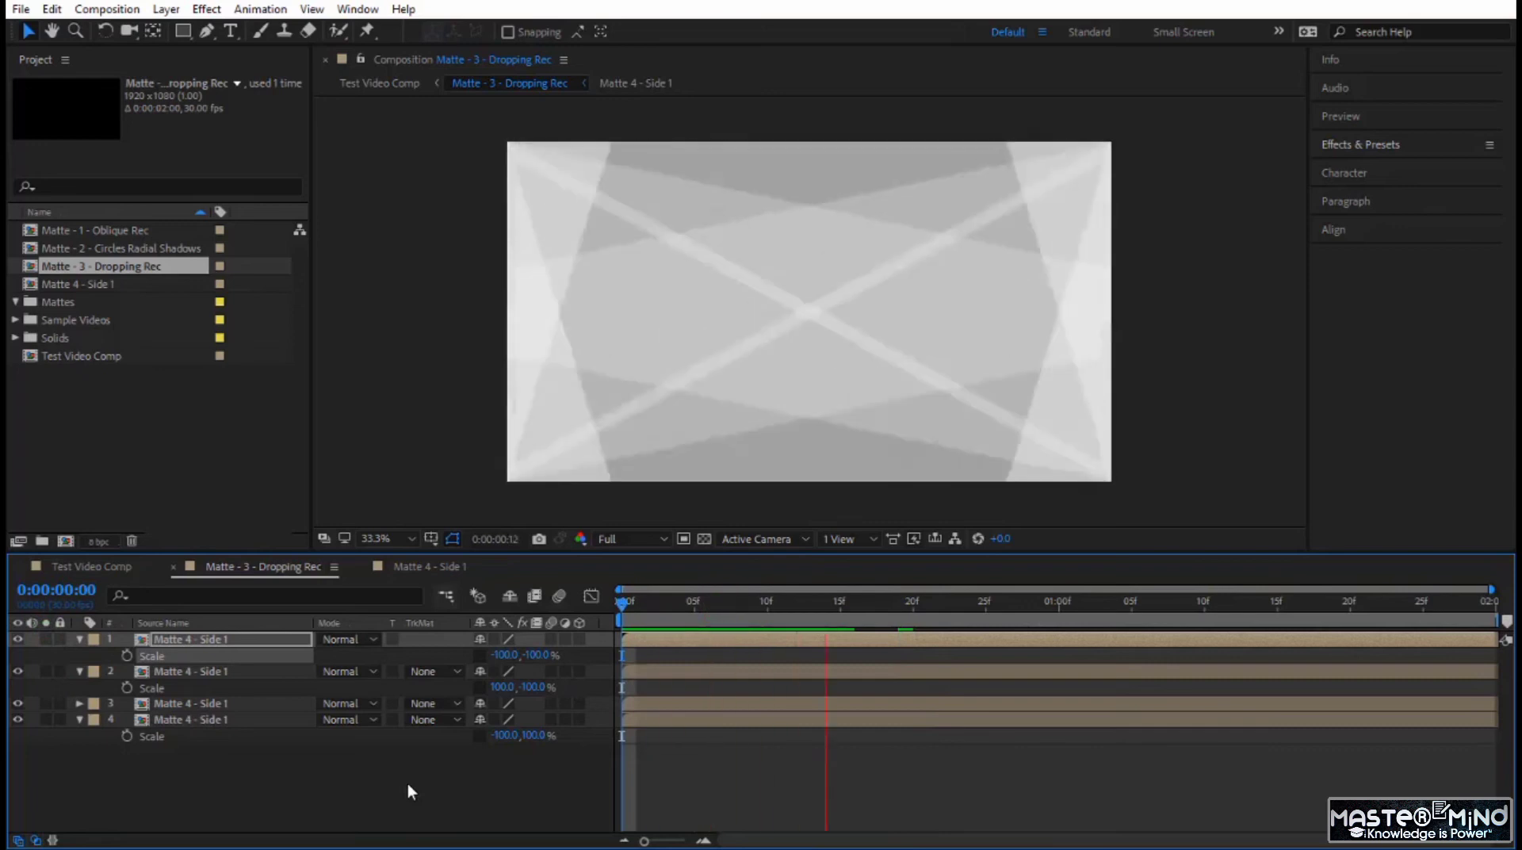
# Open Test Video Comp and repeatedly play and scrub the clip transition starting near 0:00:02:22
pyautogui.click(106, 565)
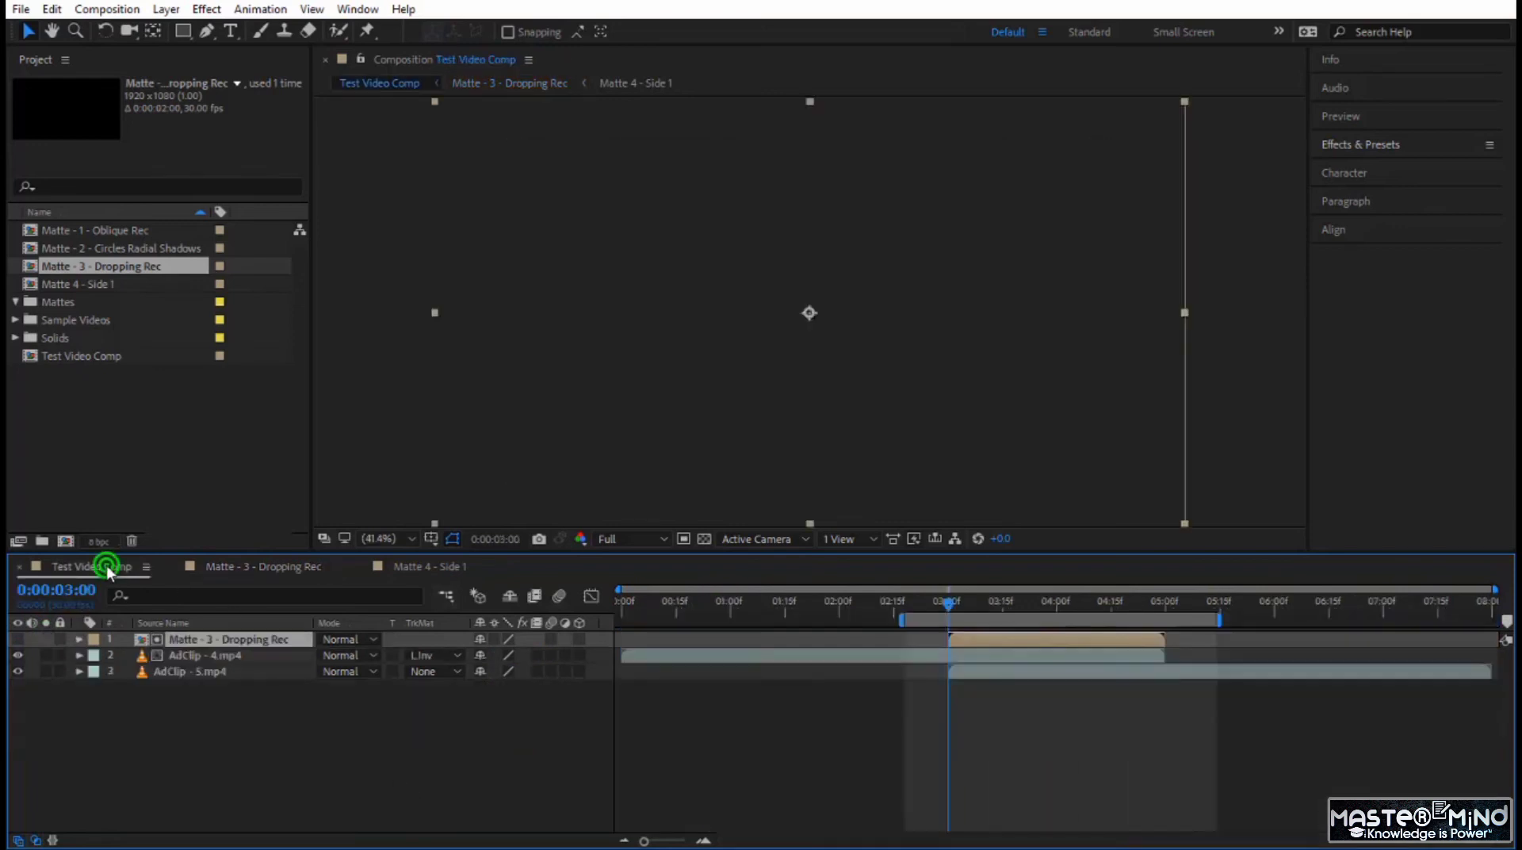
pyautogui.click(930, 604)
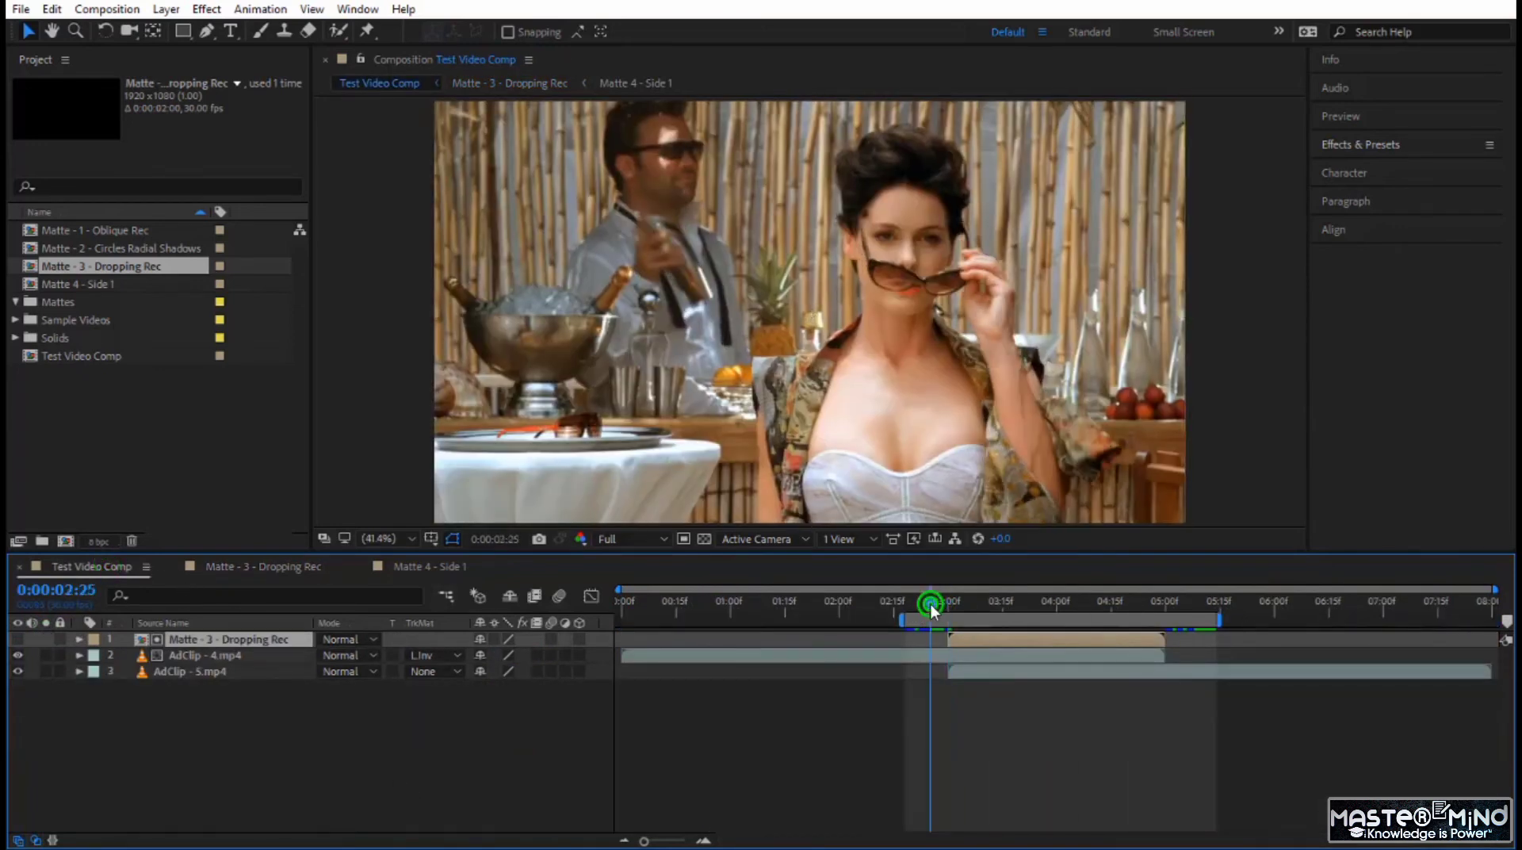
pyautogui.press('space')
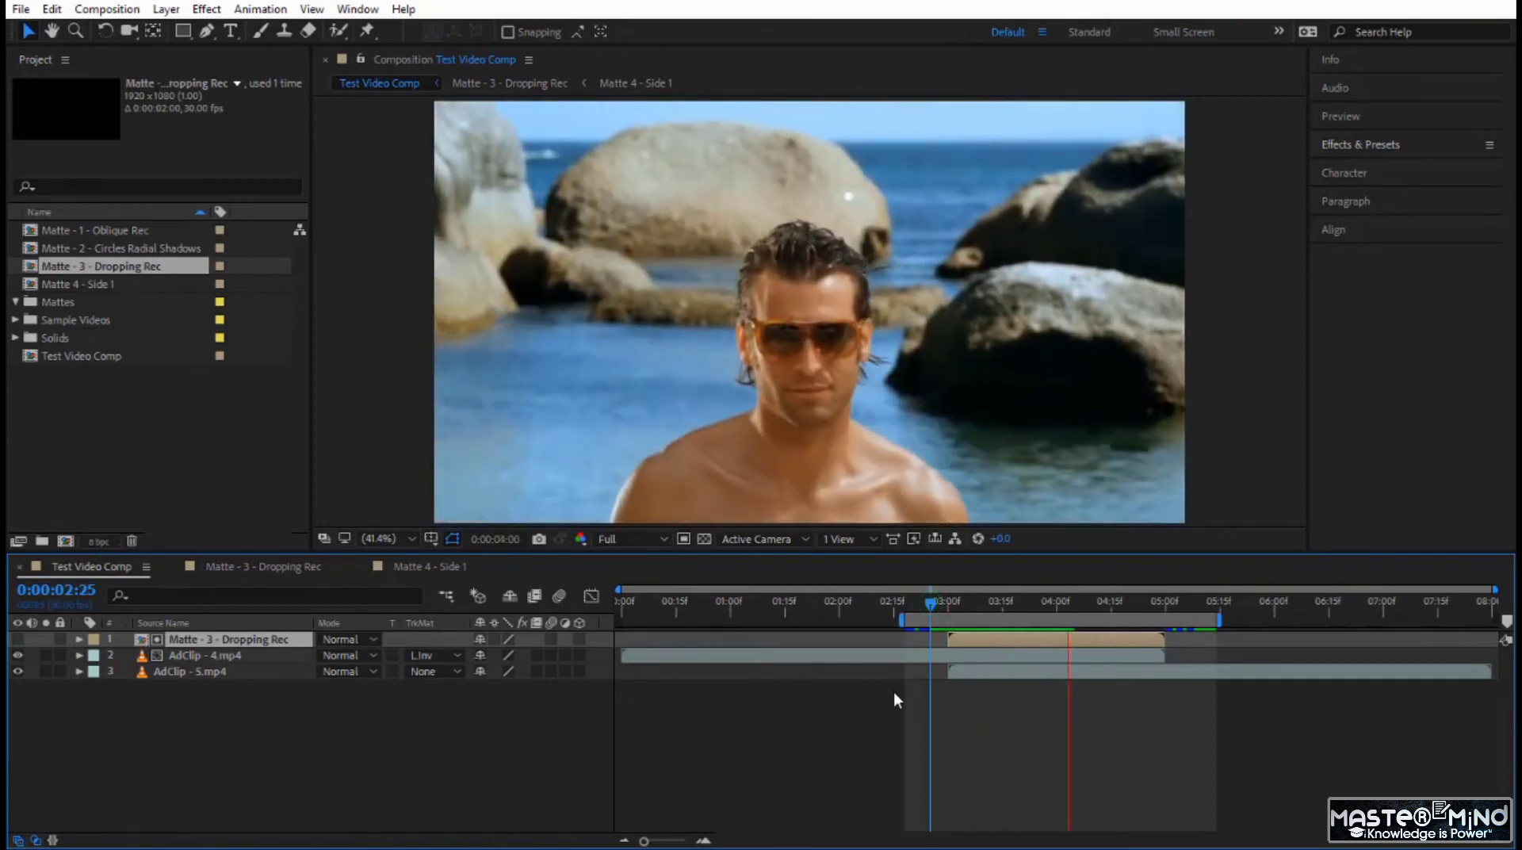
pyautogui.click(934, 604)
pyautogui.moveTo(942, 604); pyautogui.dragTo(921, 642)
pyautogui.press('space')
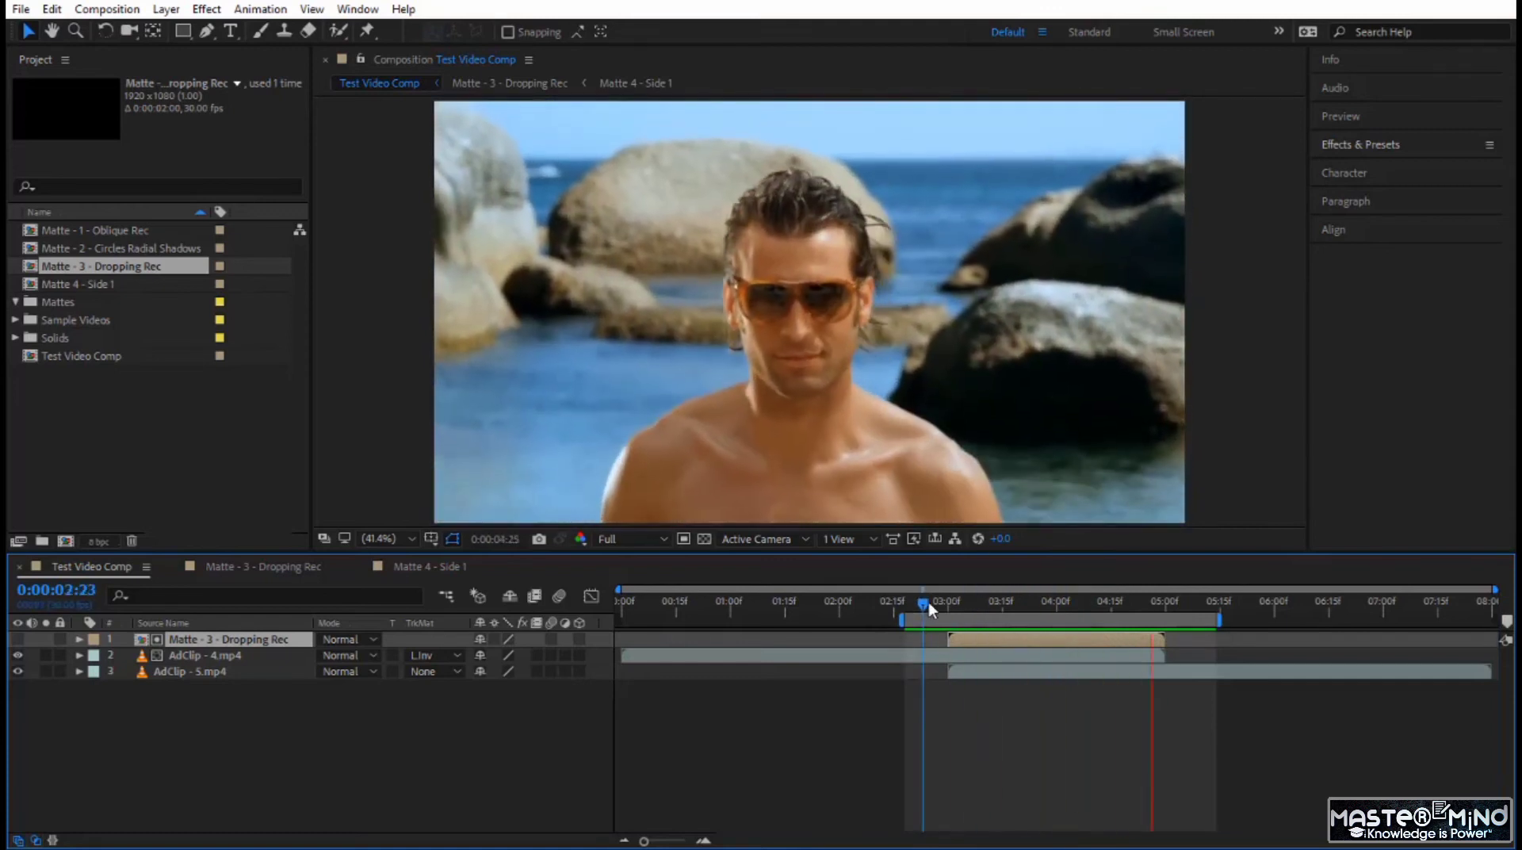
pyautogui.click(917, 605)
pyautogui.press('space')
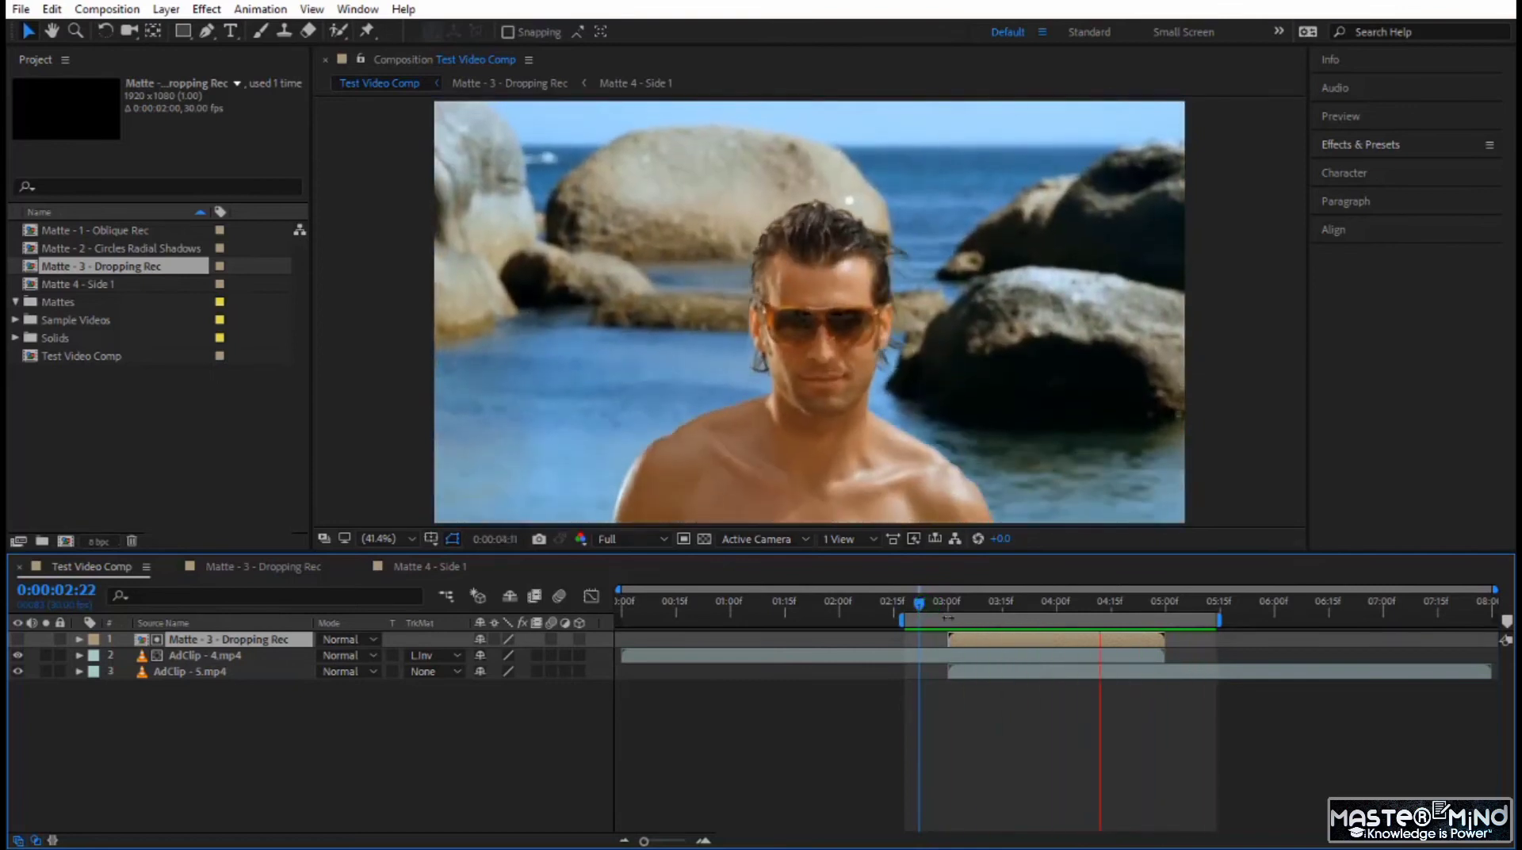
pyautogui.click(994, 604)
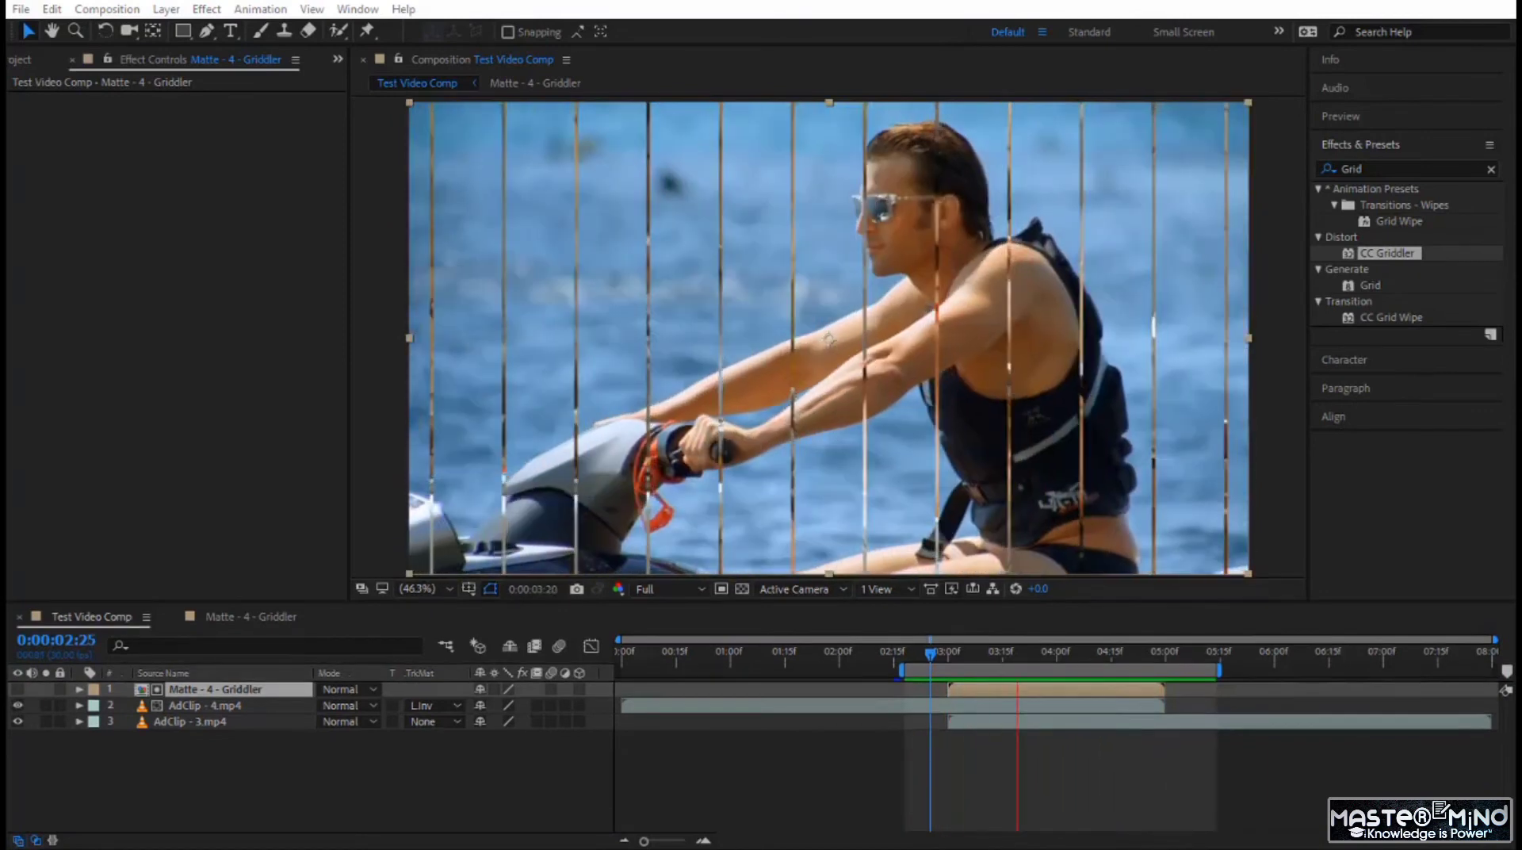
# Stop the looping preview and park the current time at 0:00:02:24
pyautogui.click(926, 653)
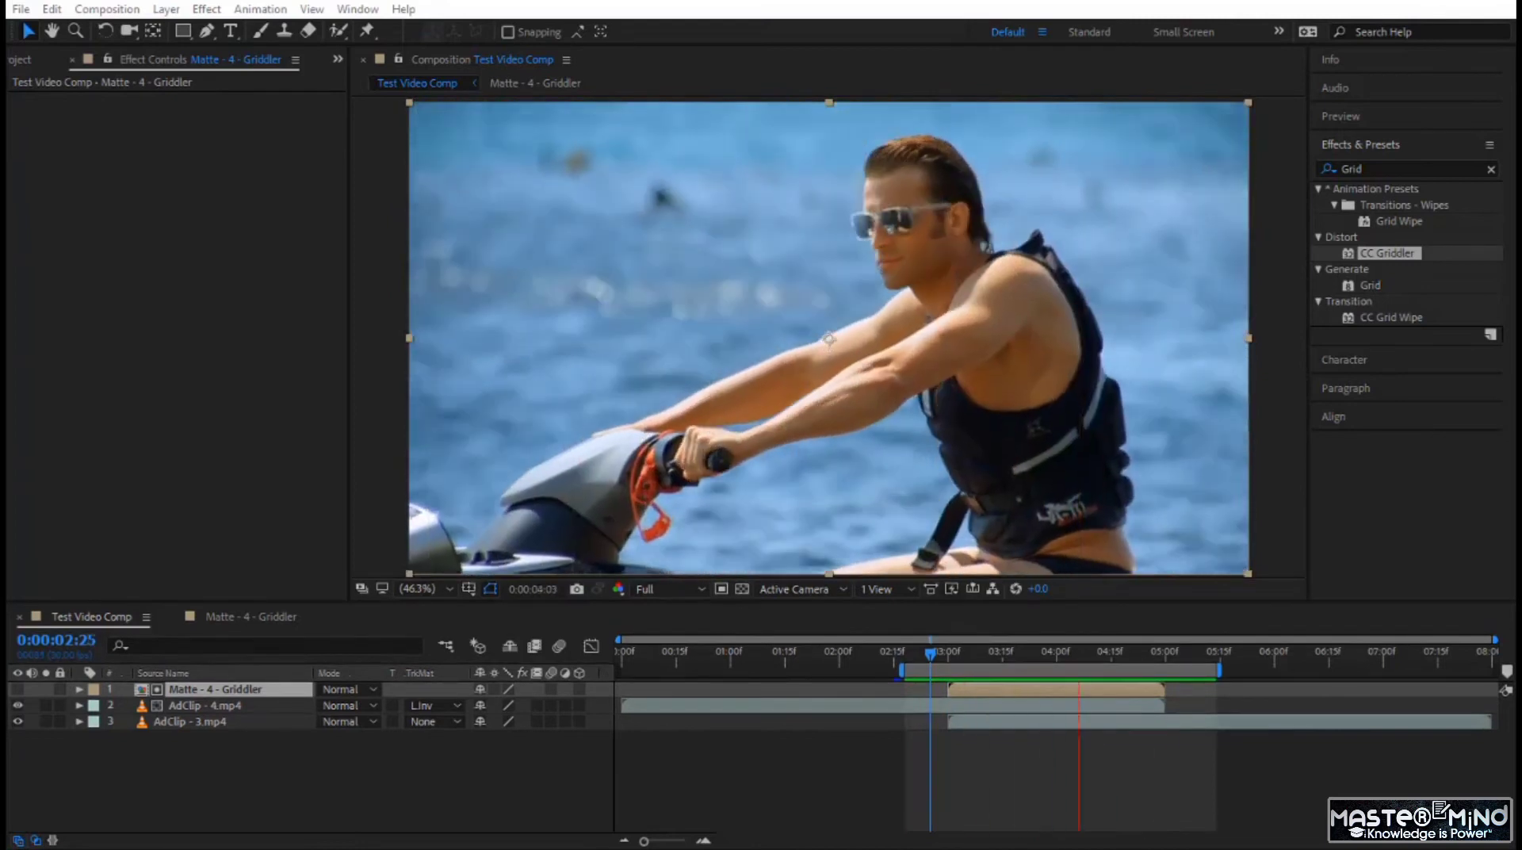
pyautogui.click(926, 653)
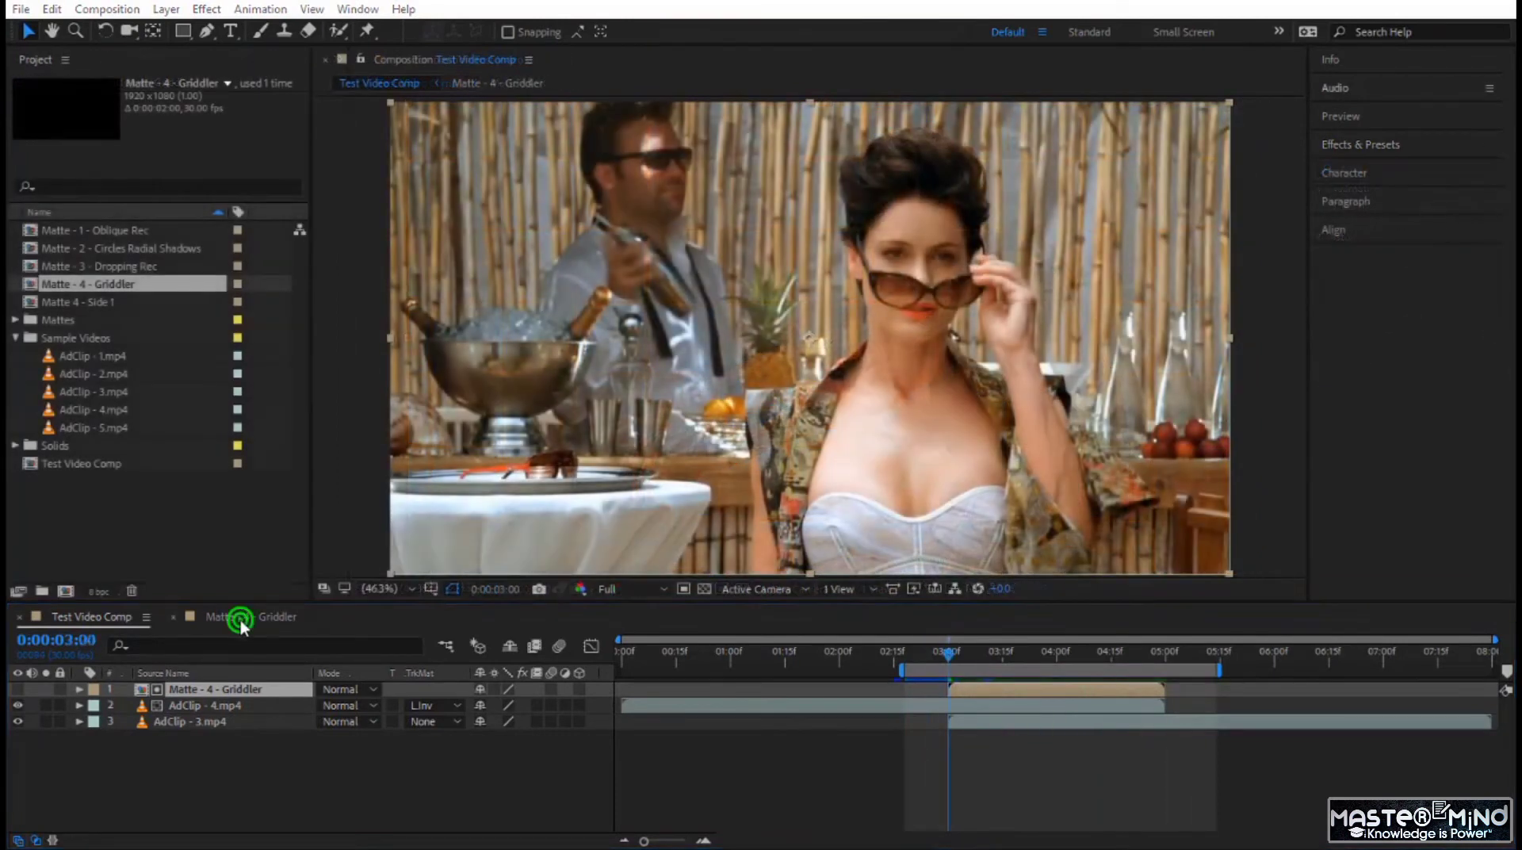
# Open Matte - 4 - Griddler and add Shape Layer 1, a full-frame white rectangle with 0 px stroke
pyautogui.click(241, 616)
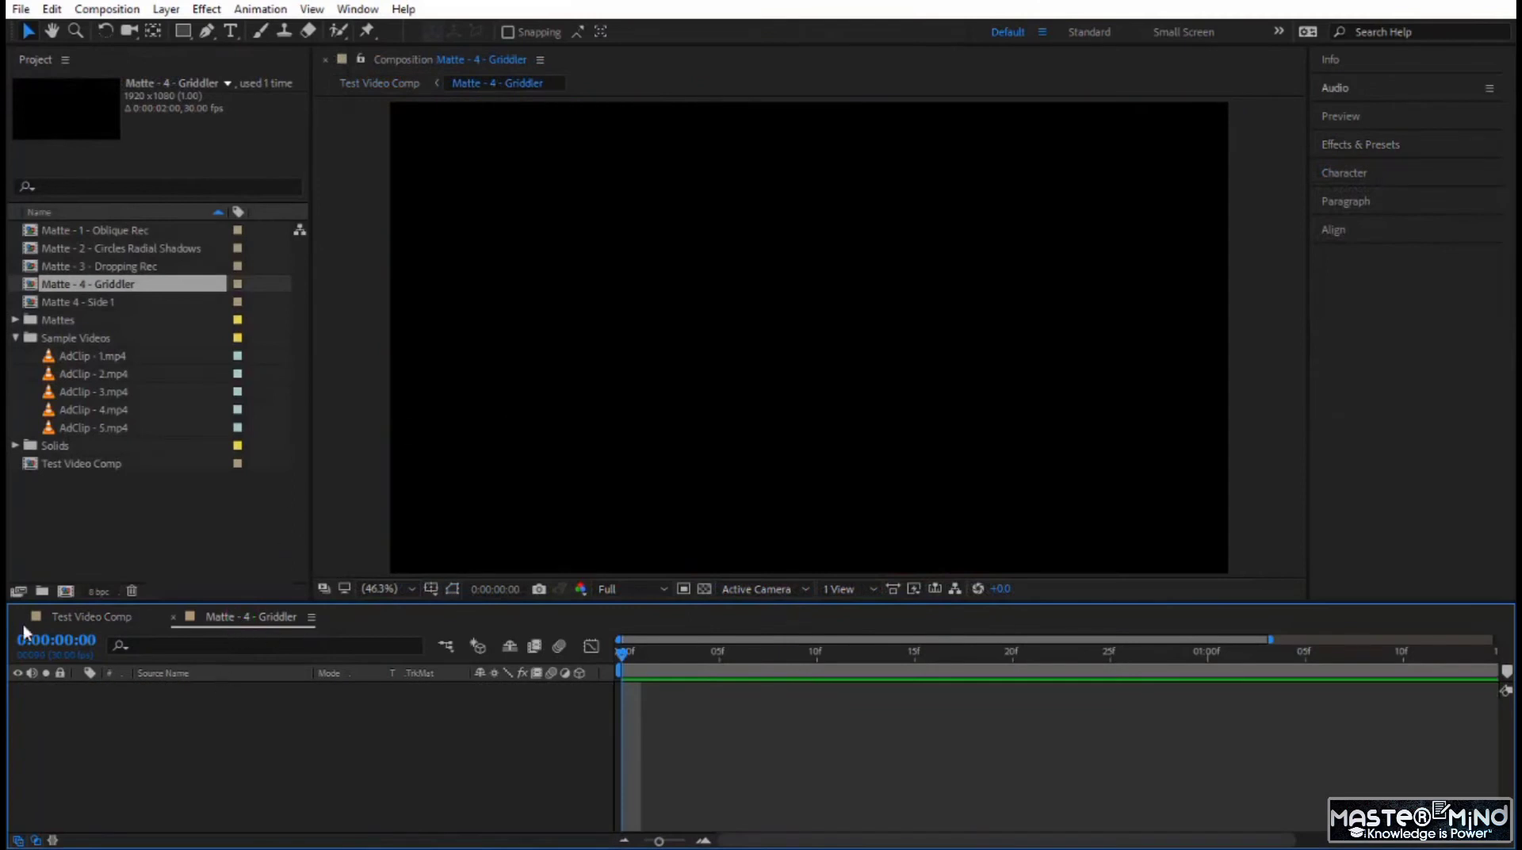
pyautogui.click(89, 617)
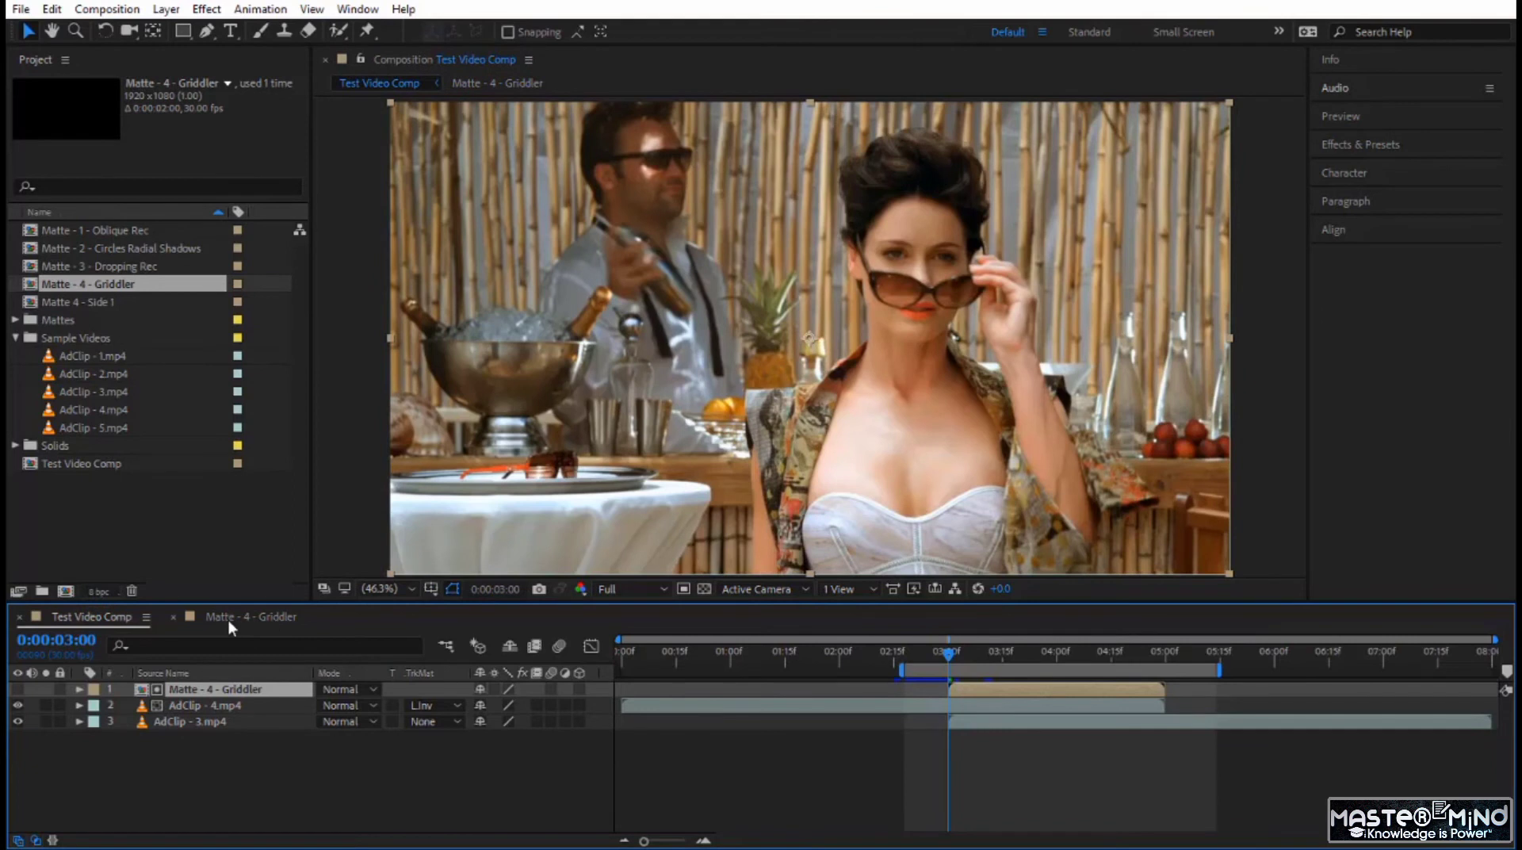
pyautogui.click(228, 620)
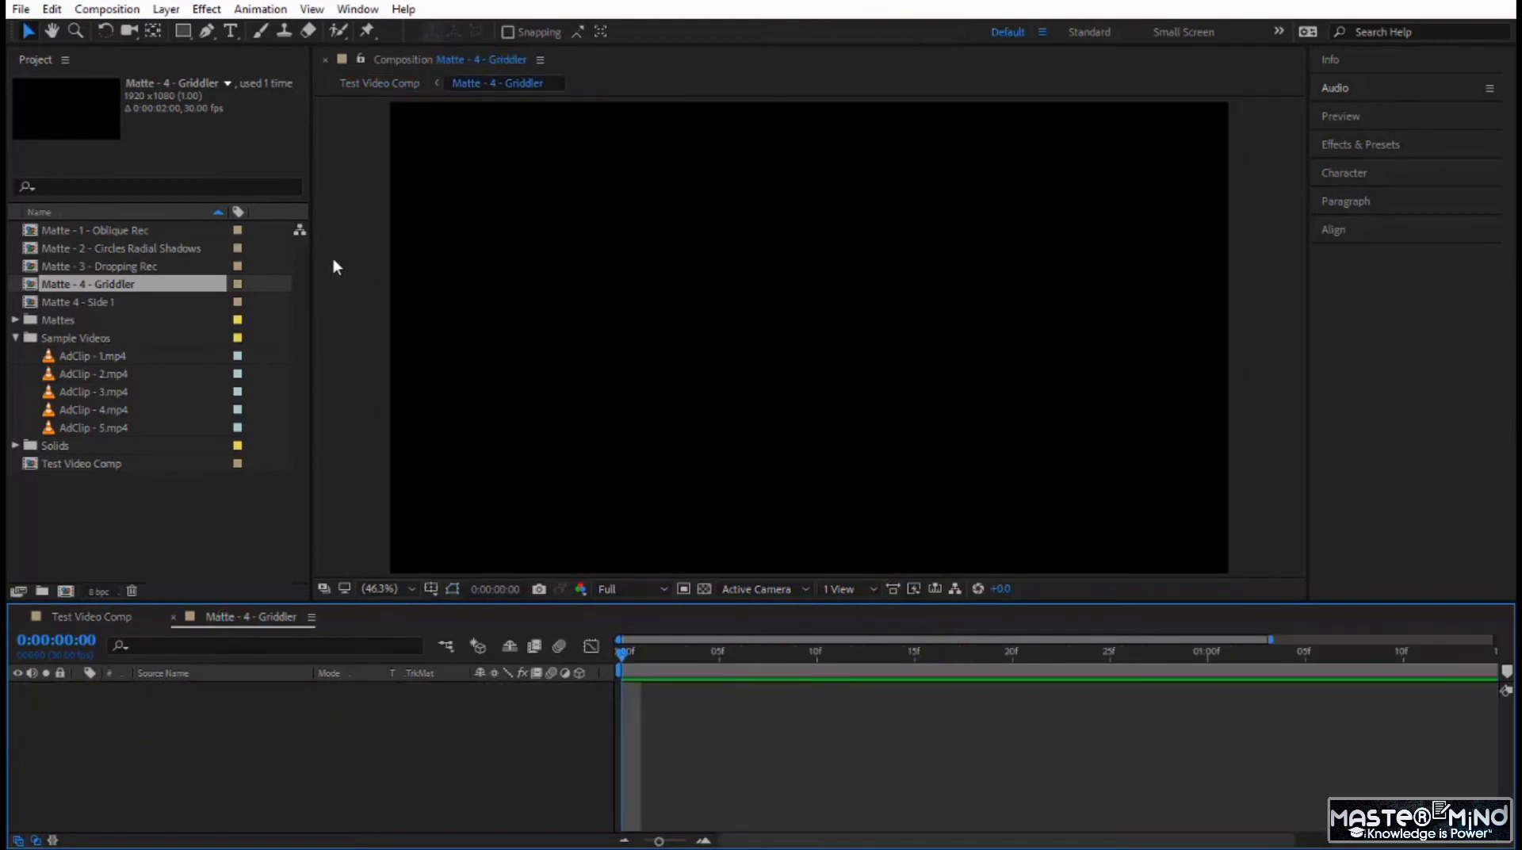
pyautogui.doubleClick(182, 33)
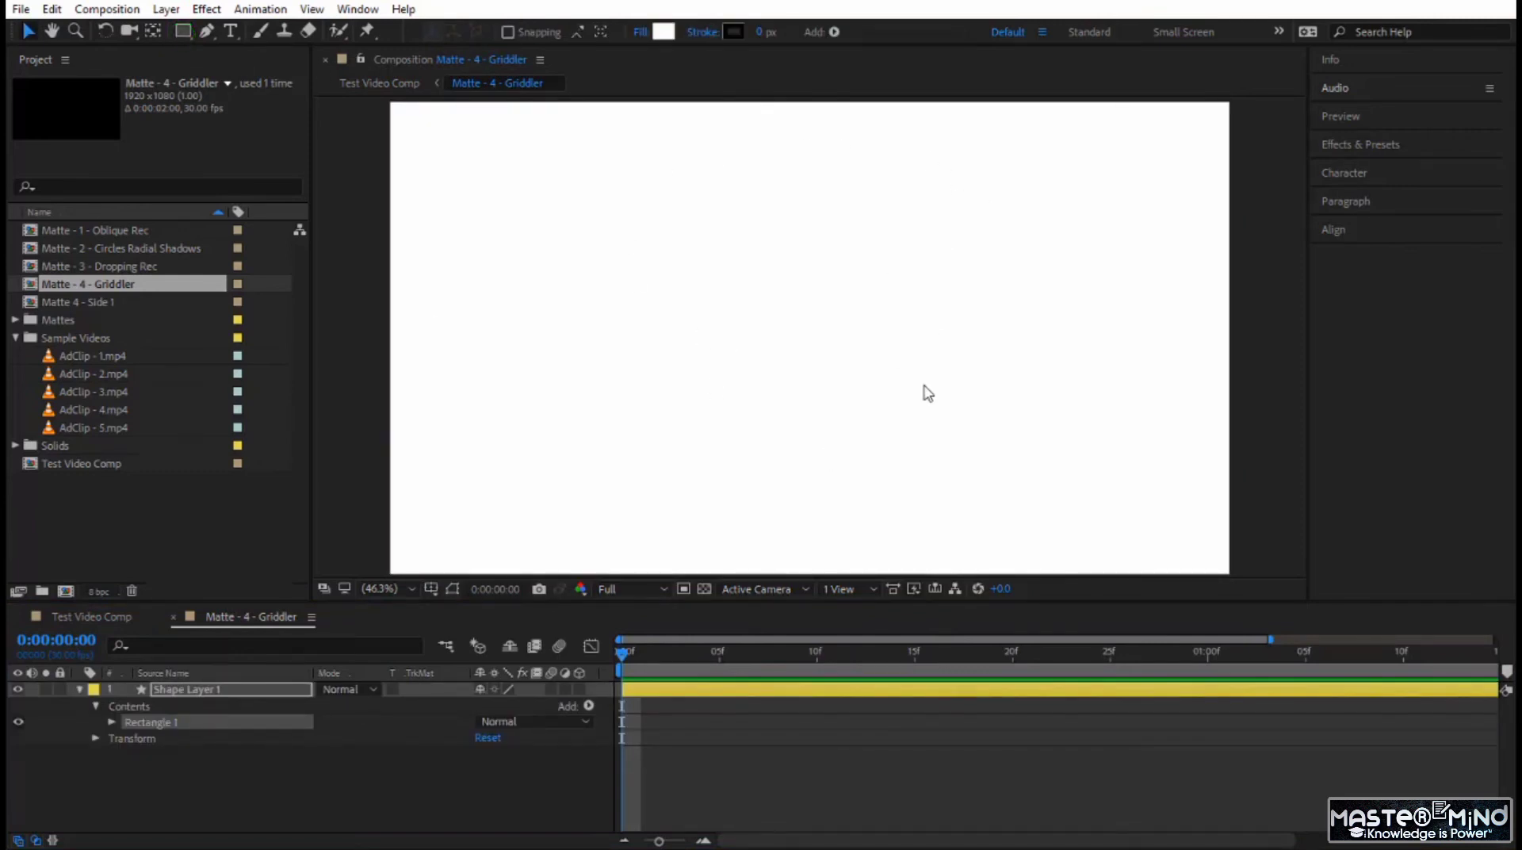
# Search Effects & Presets for 'Grid' and apply CC Griddler to the white rectangle
pyautogui.click(1392, 146)
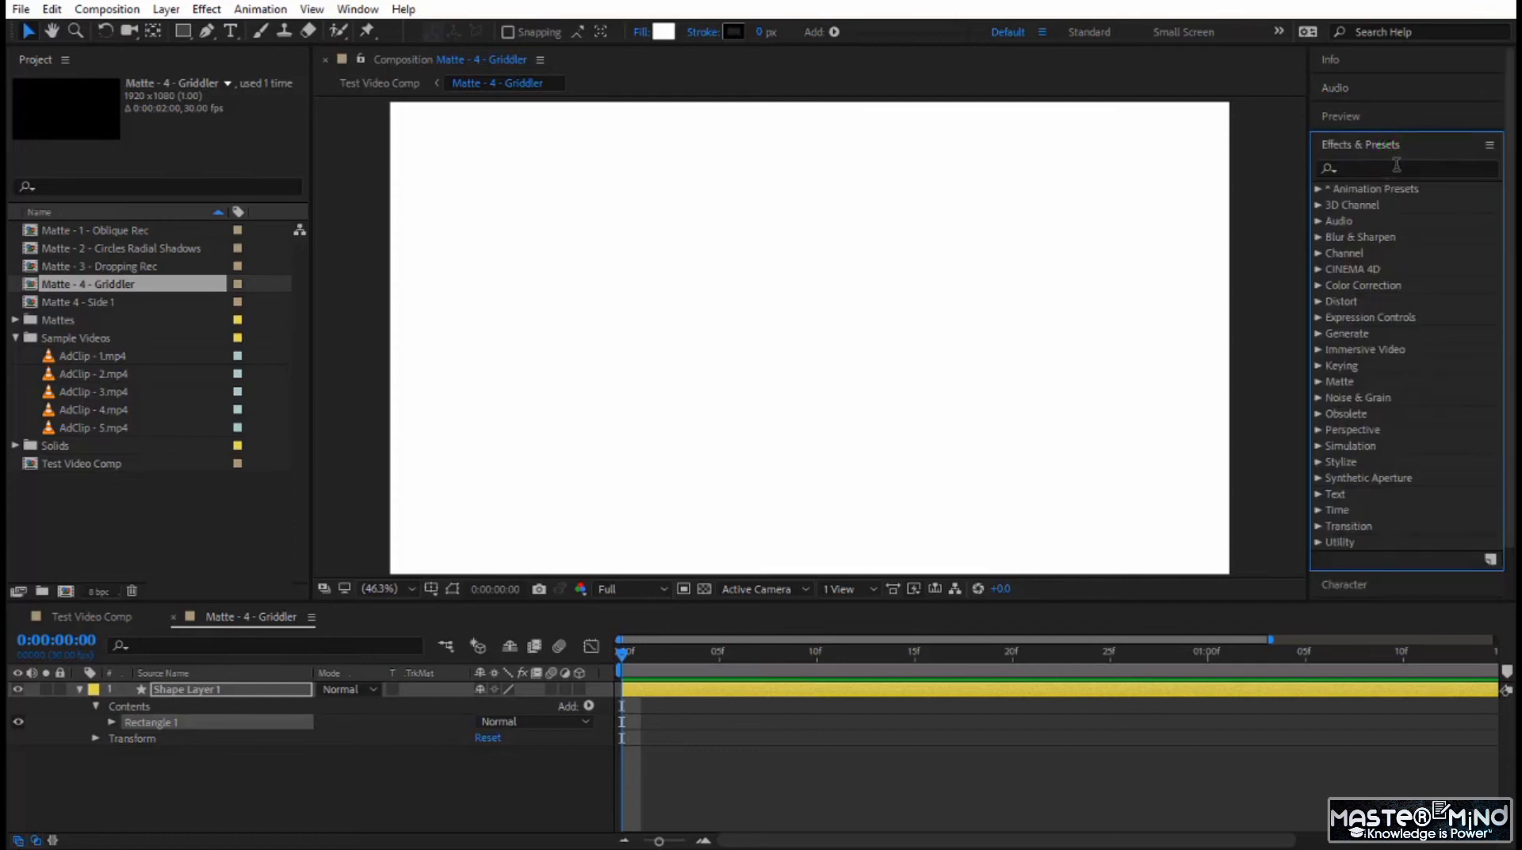
pyautogui.click(1401, 168)
pyautogui.write('G')
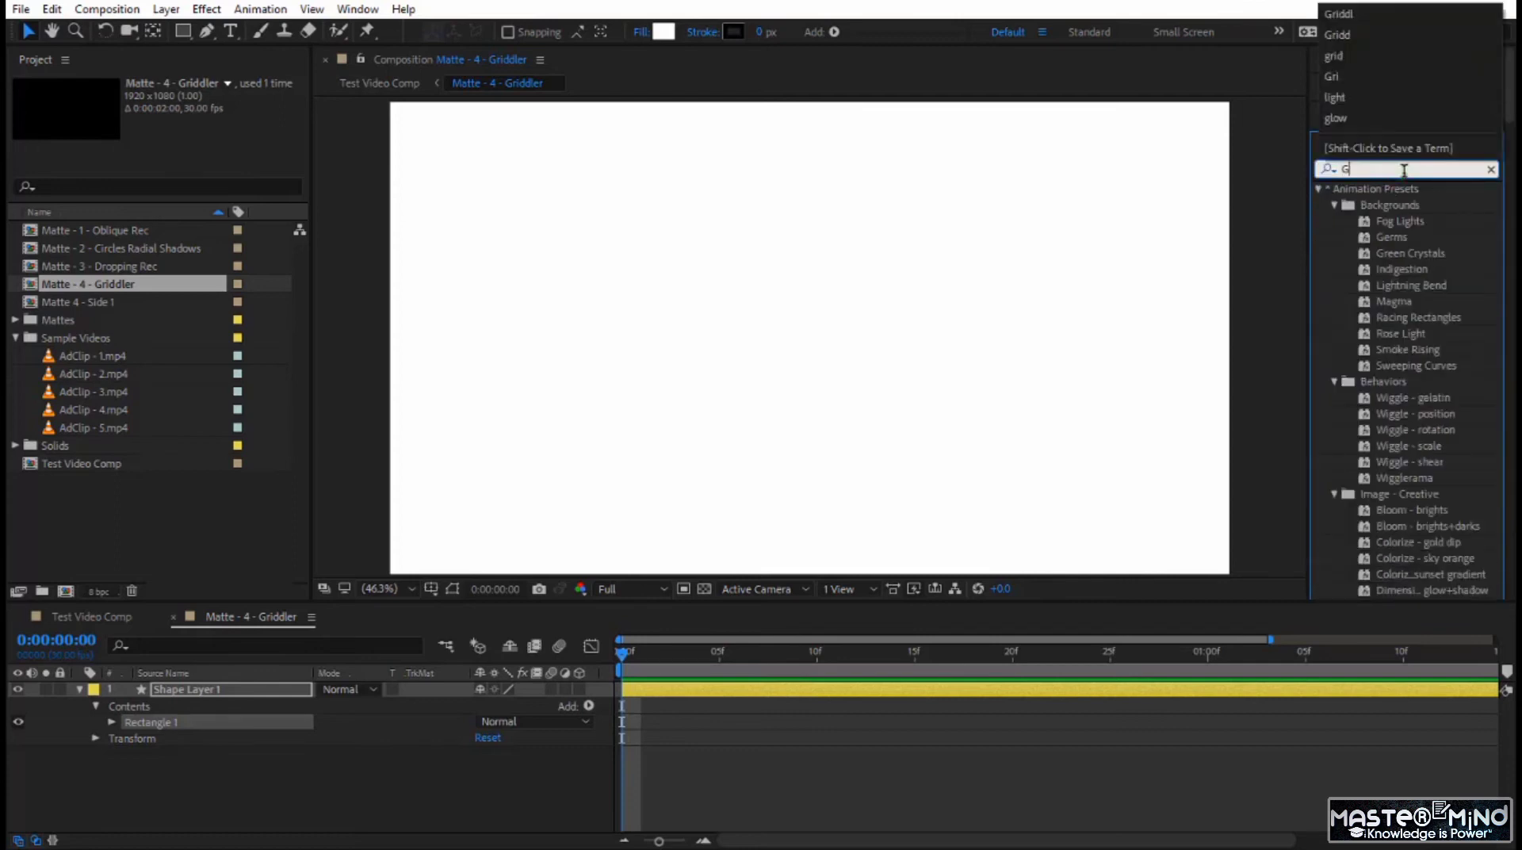
pyautogui.write('rid')
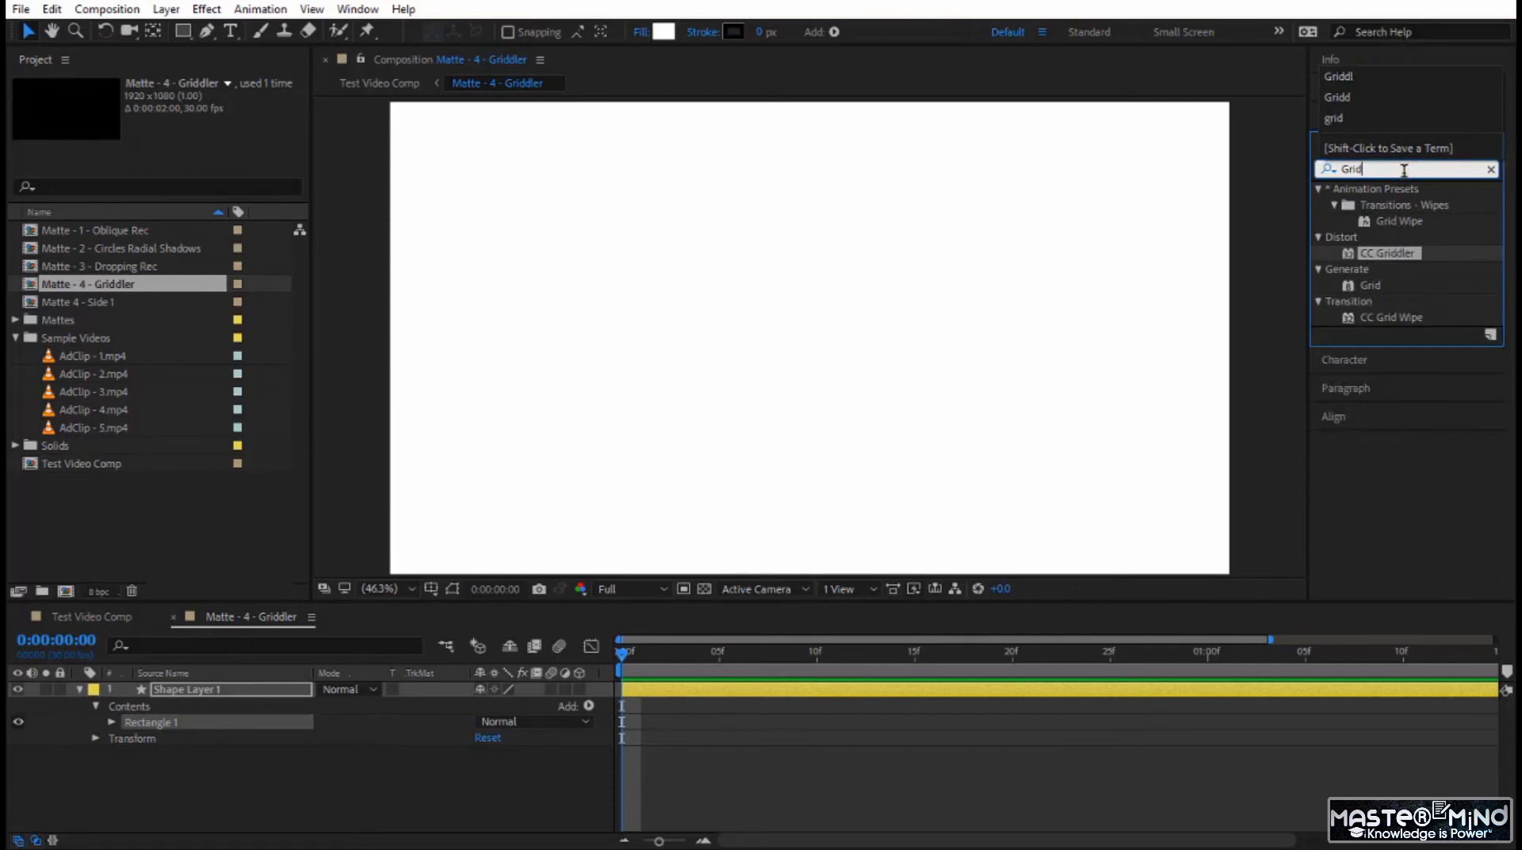
pyautogui.click(1400, 252)
pyautogui.moveTo(1399, 252); pyautogui.dragTo(1015, 290)
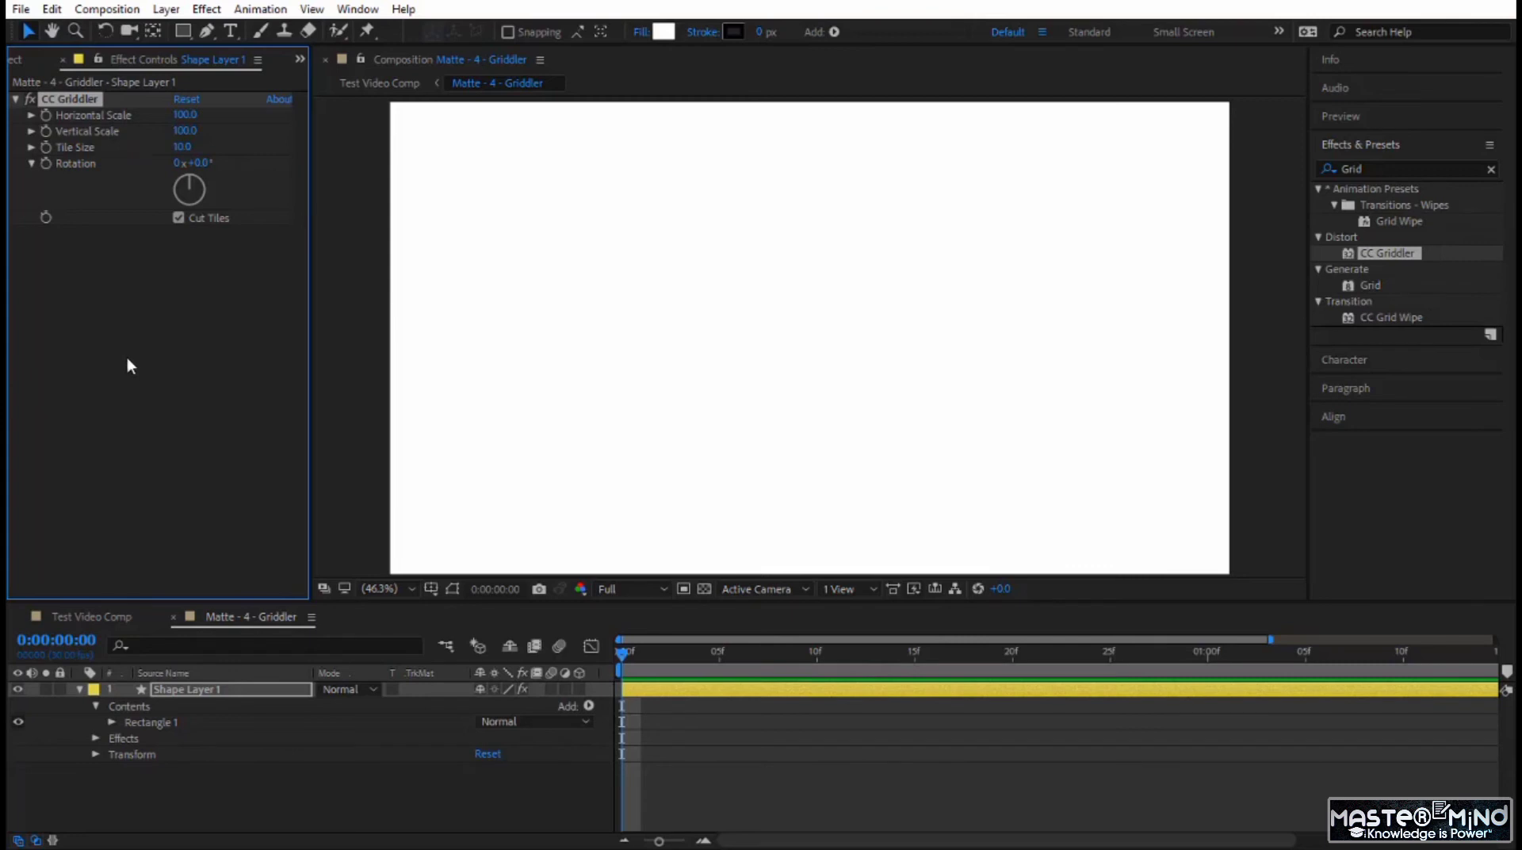
# Try CC Griddler Horizontal and Vertical Scale at 50 to compare stripe and square-grid looks
pyautogui.click(185, 115)
pyautogui.write('50')
pyautogui.press('Return')
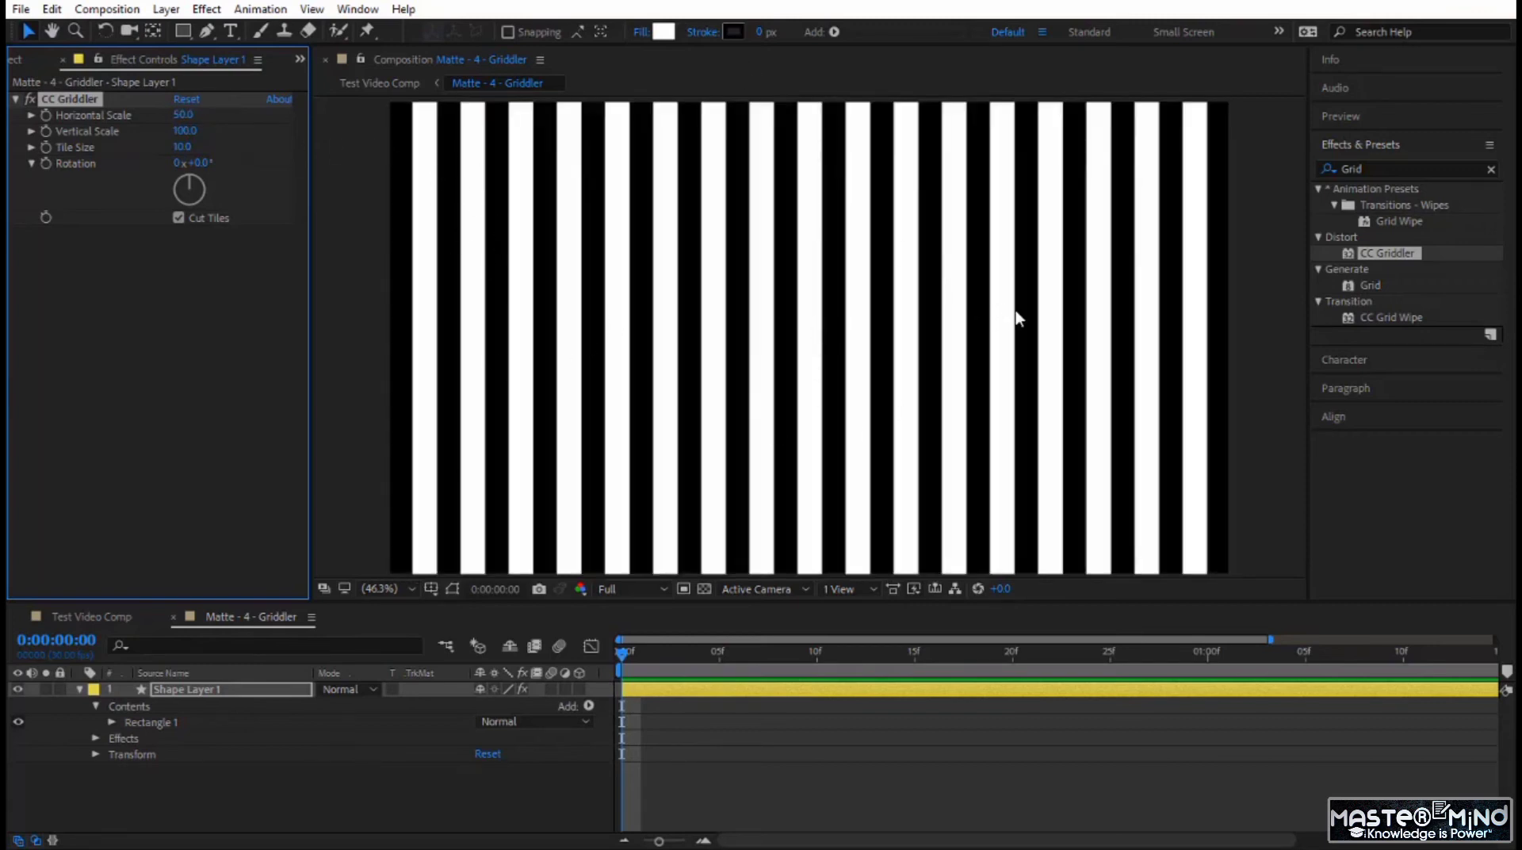
pyautogui.click(181, 114)
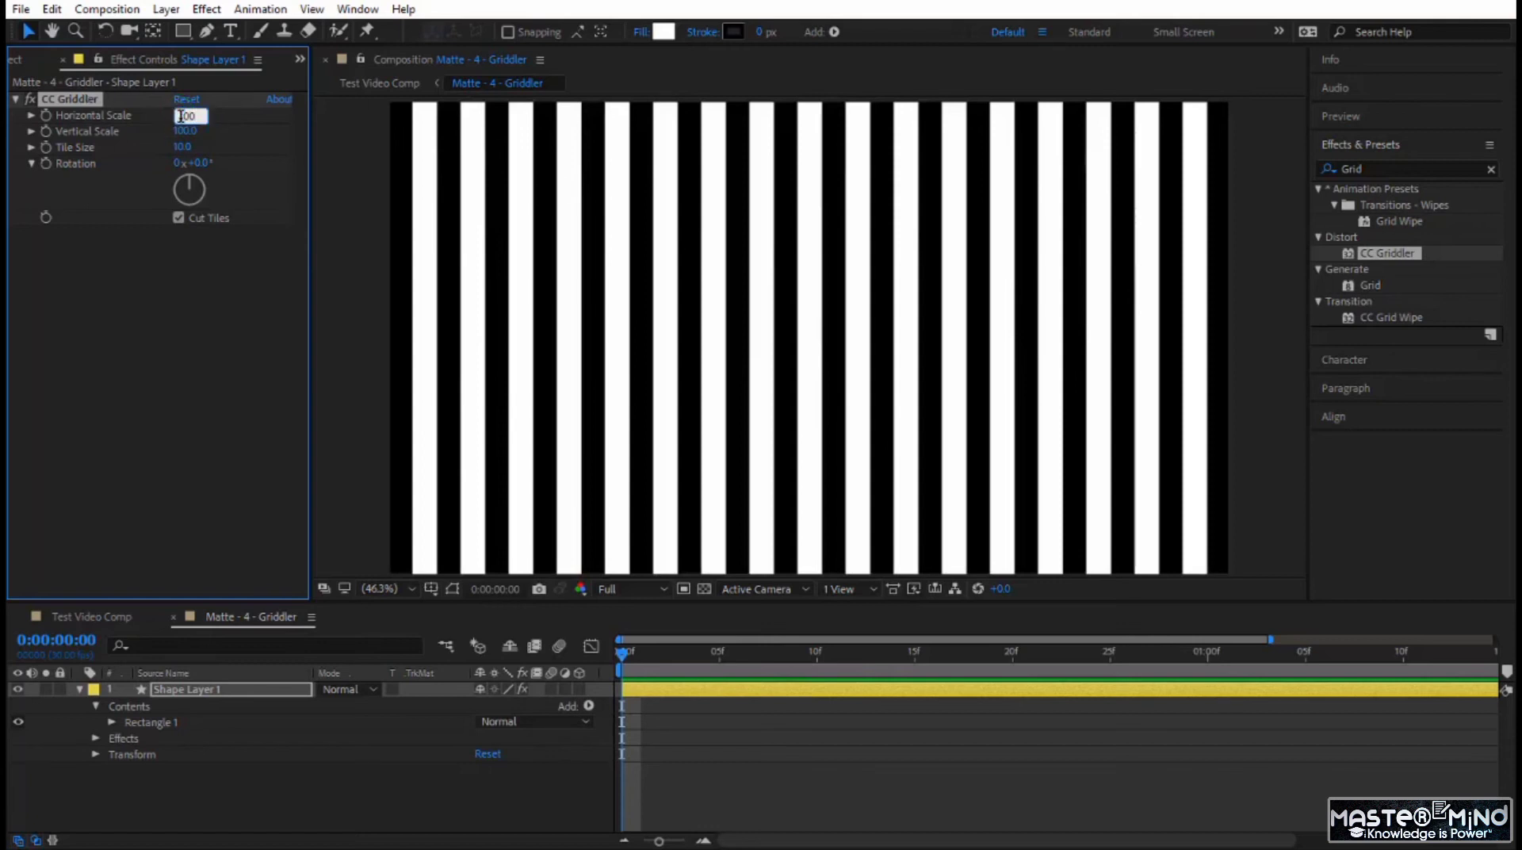
pyautogui.press('Tab')
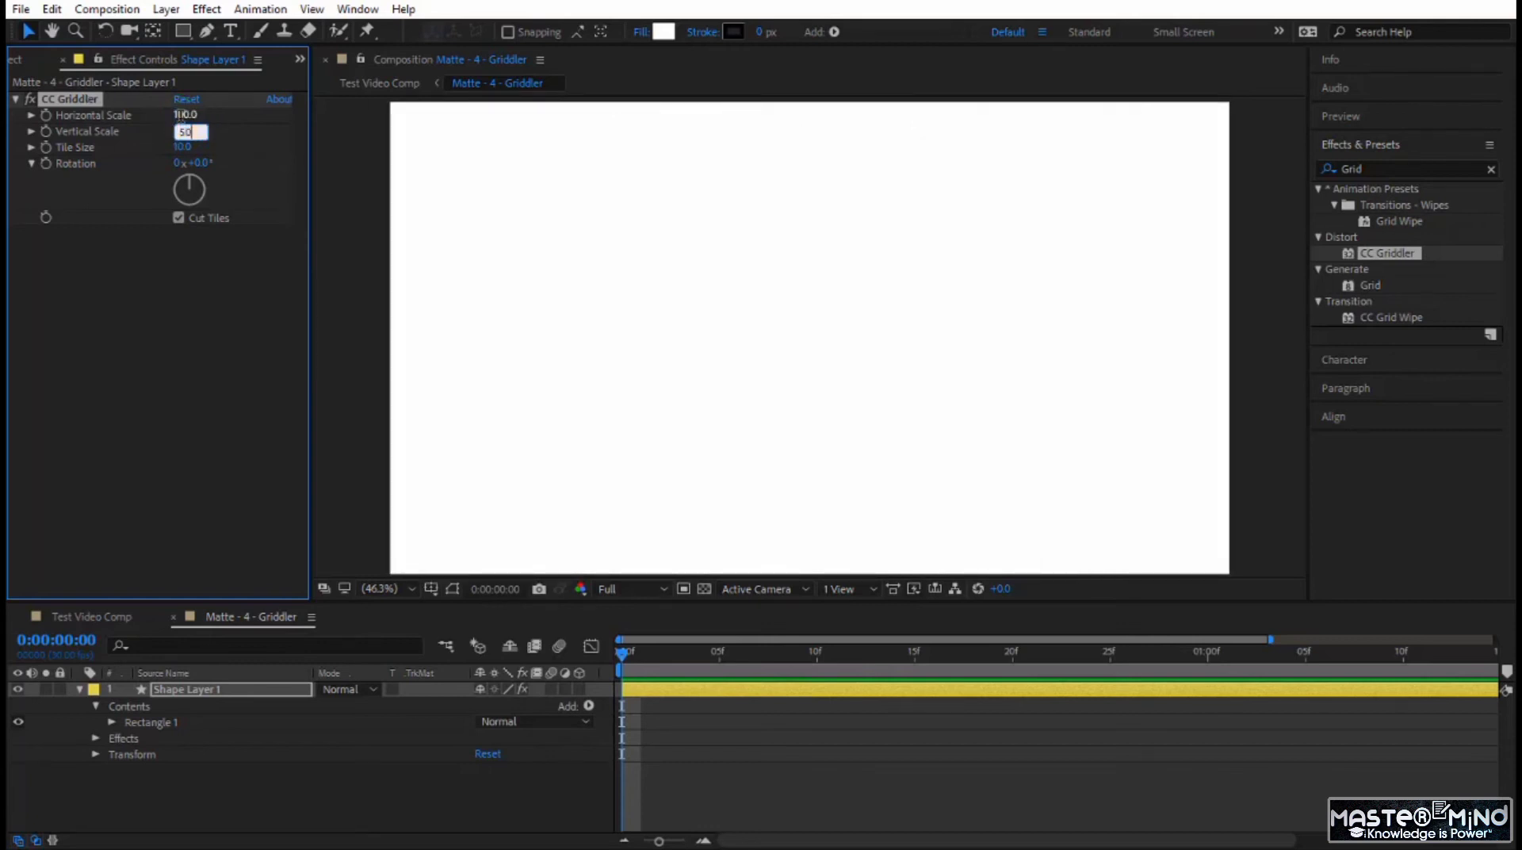
pyautogui.press('Return')
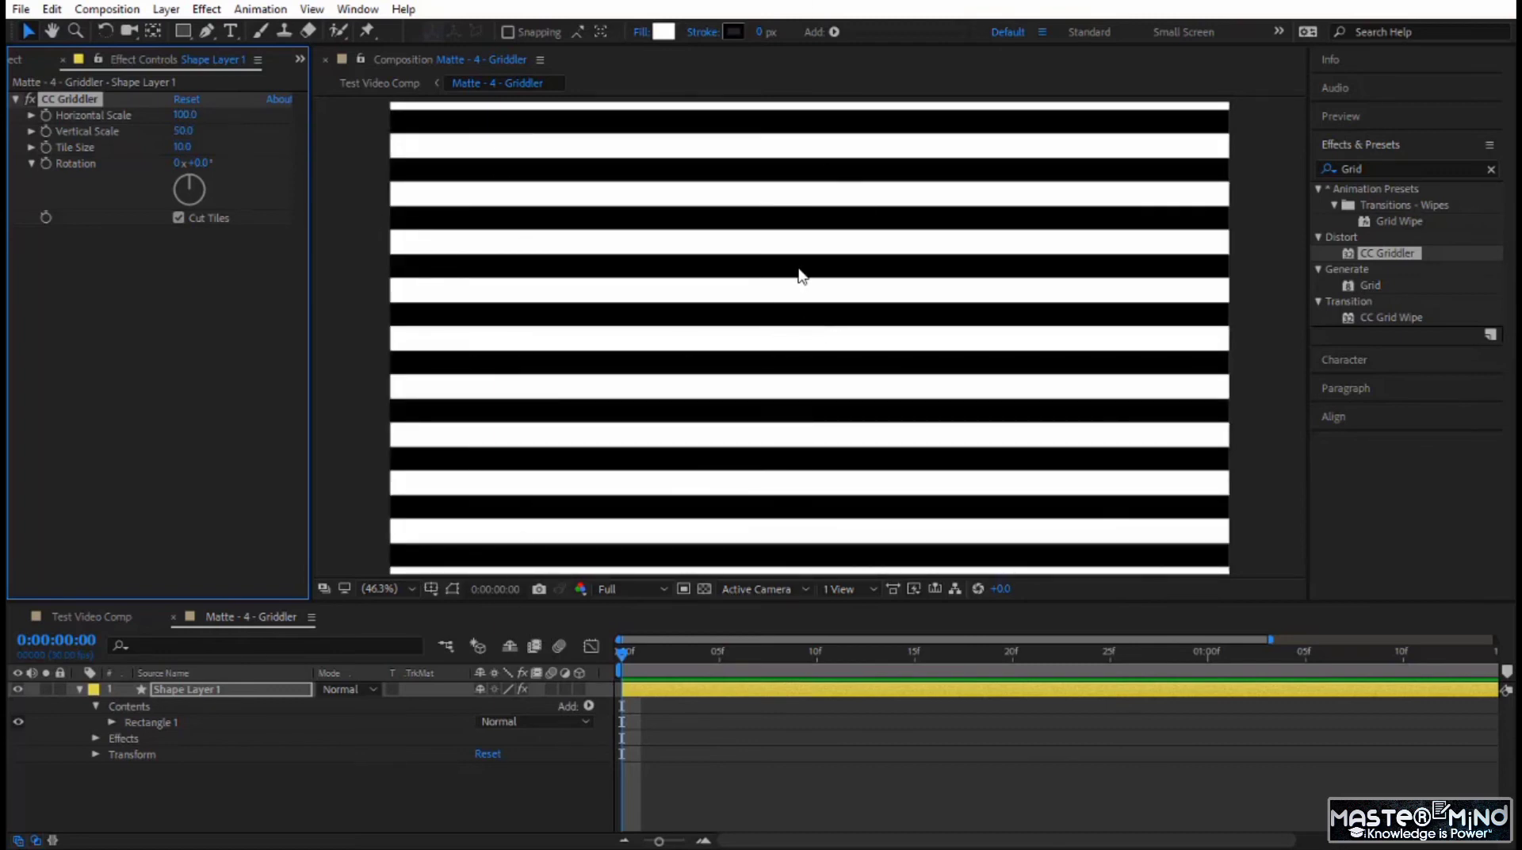
pyautogui.click(190, 114)
pyautogui.write('50')
pyautogui.press('Return')
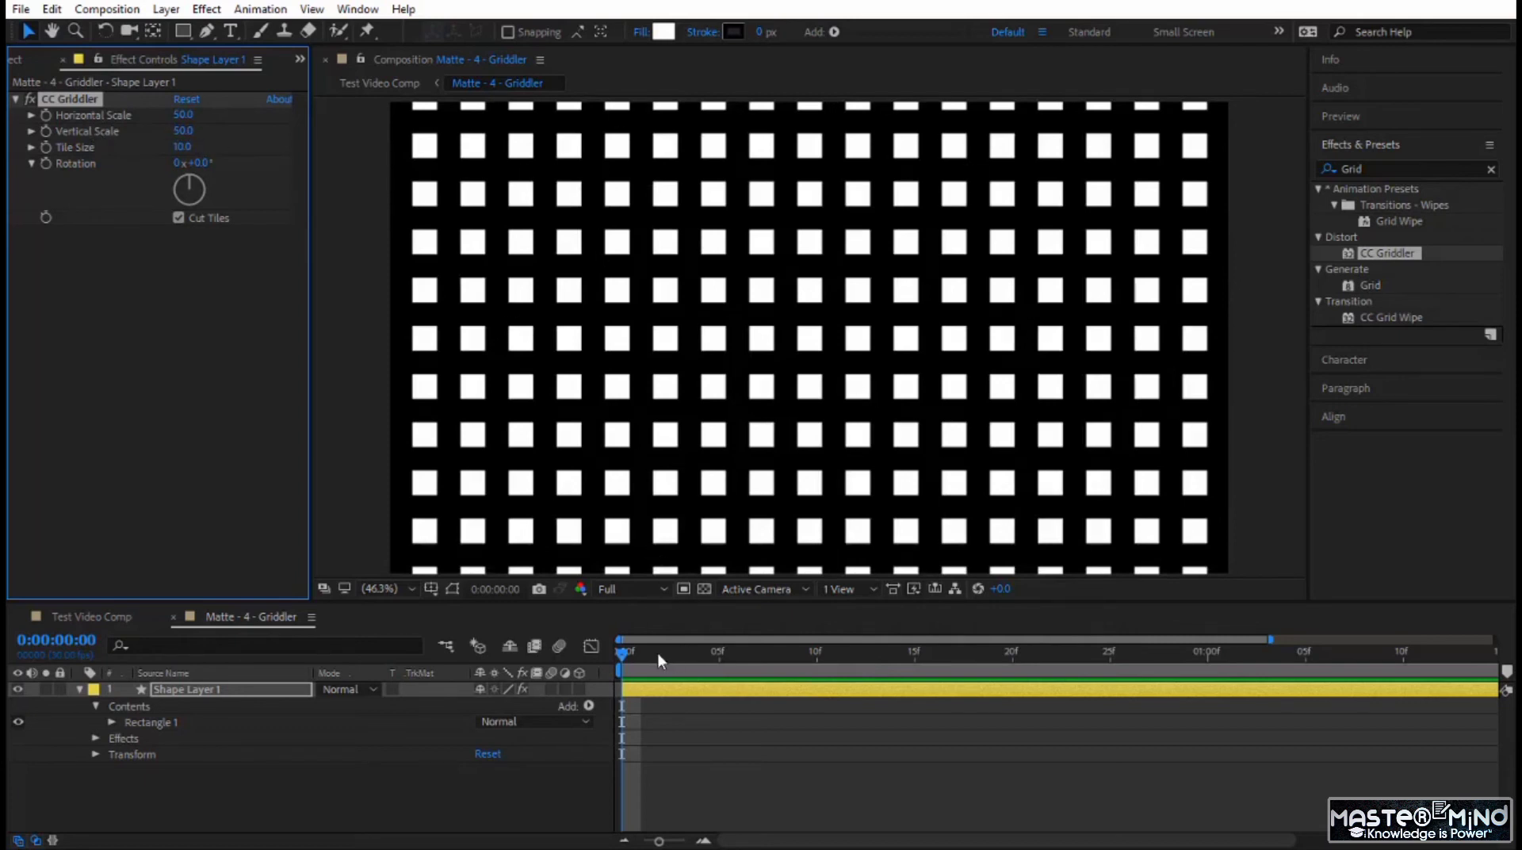
# At 0:00:01:00 set both scales to 100, keyframe Horizontal Scale, and return to frame 0
pyautogui.moveTo(621, 654); pyautogui.dragTo(1210, 680)
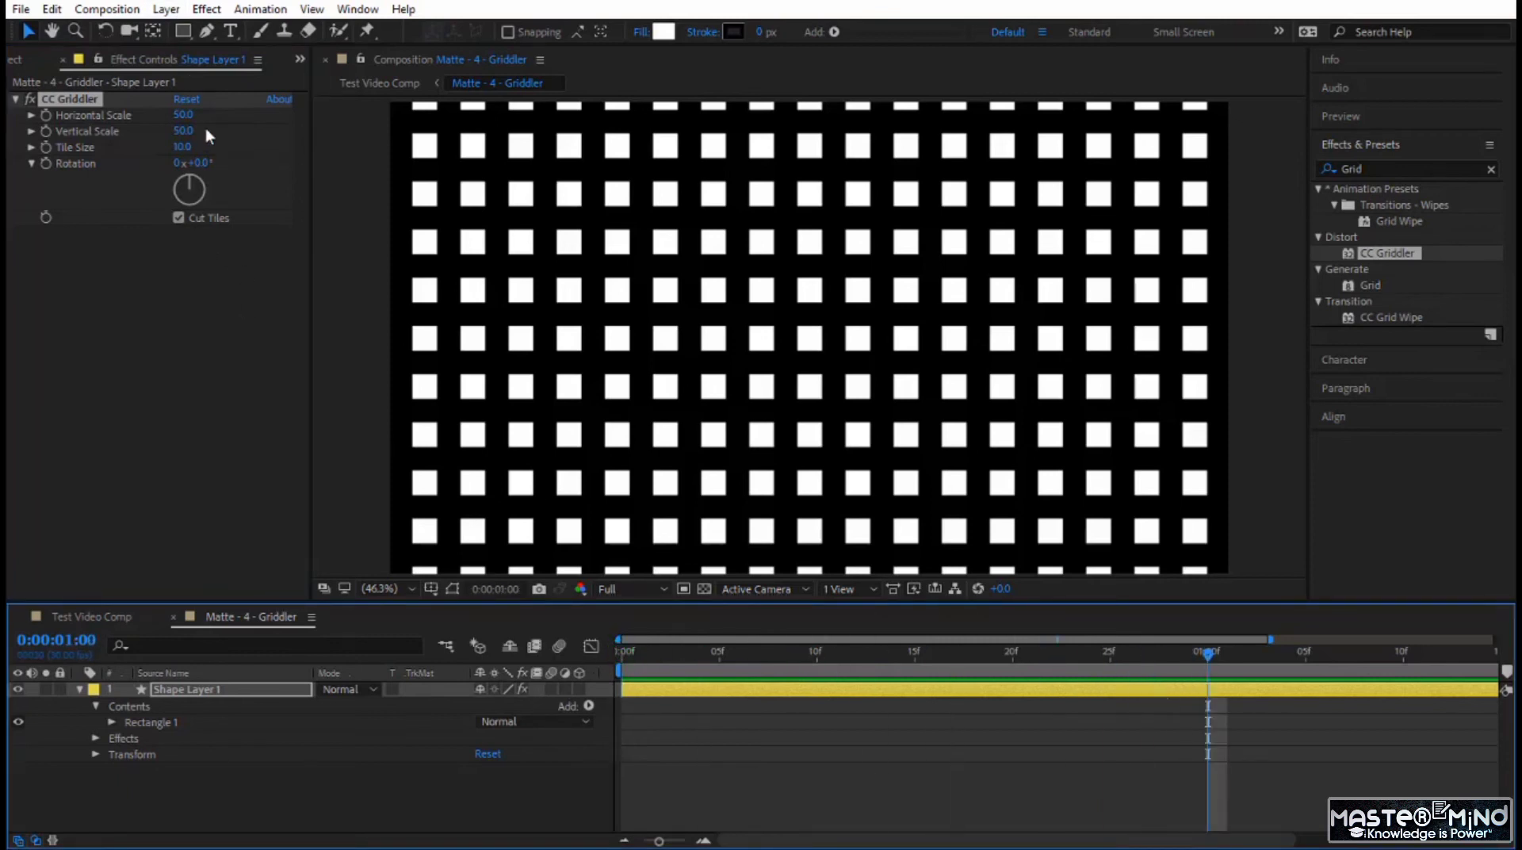
pyautogui.click(182, 114)
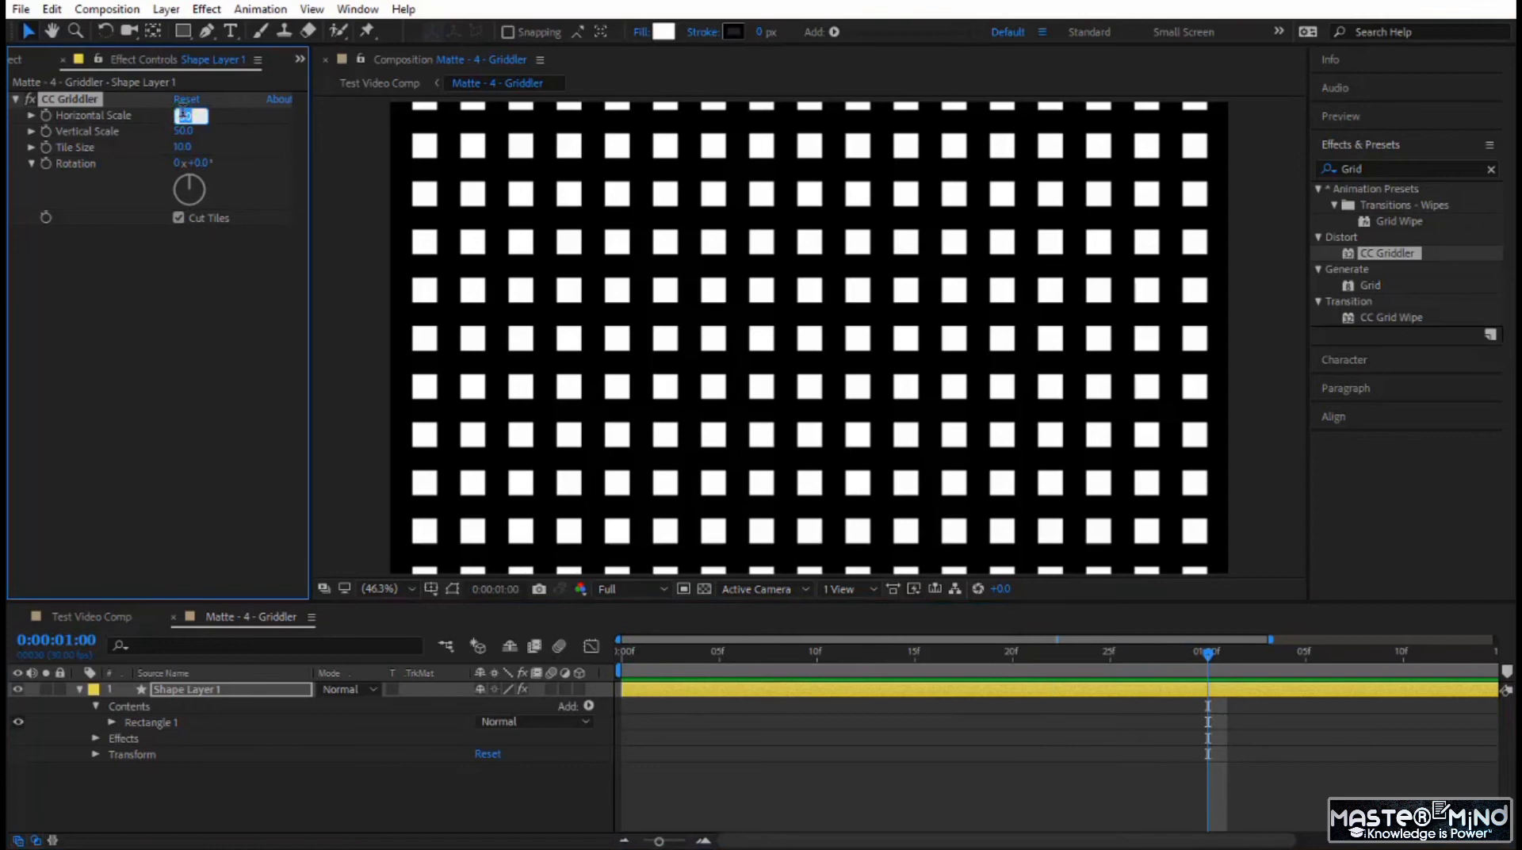
pyautogui.write('100')
pyautogui.press('Tab')
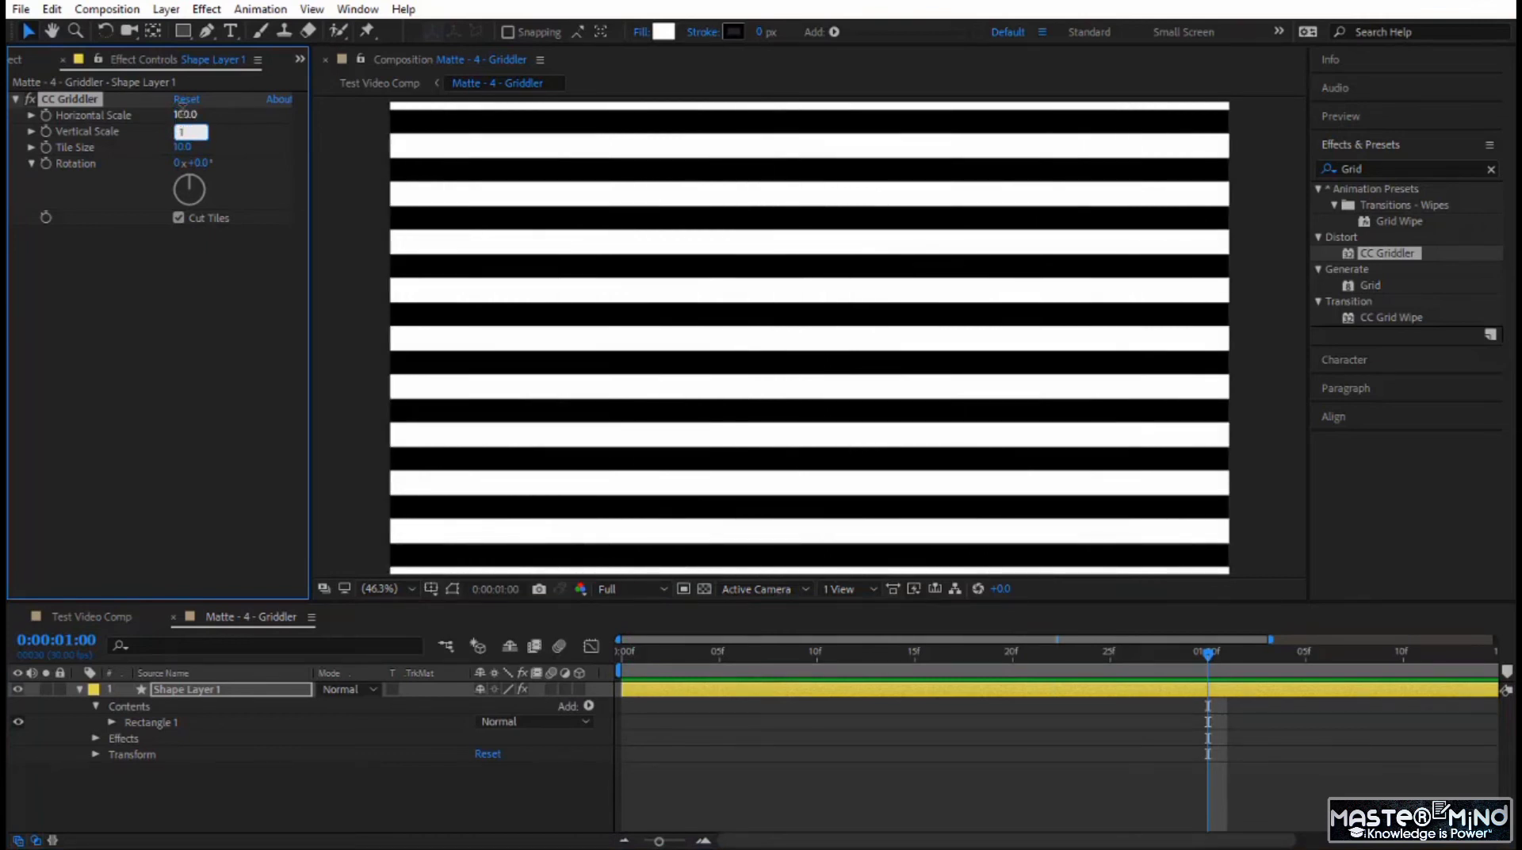
pyautogui.press('Return')
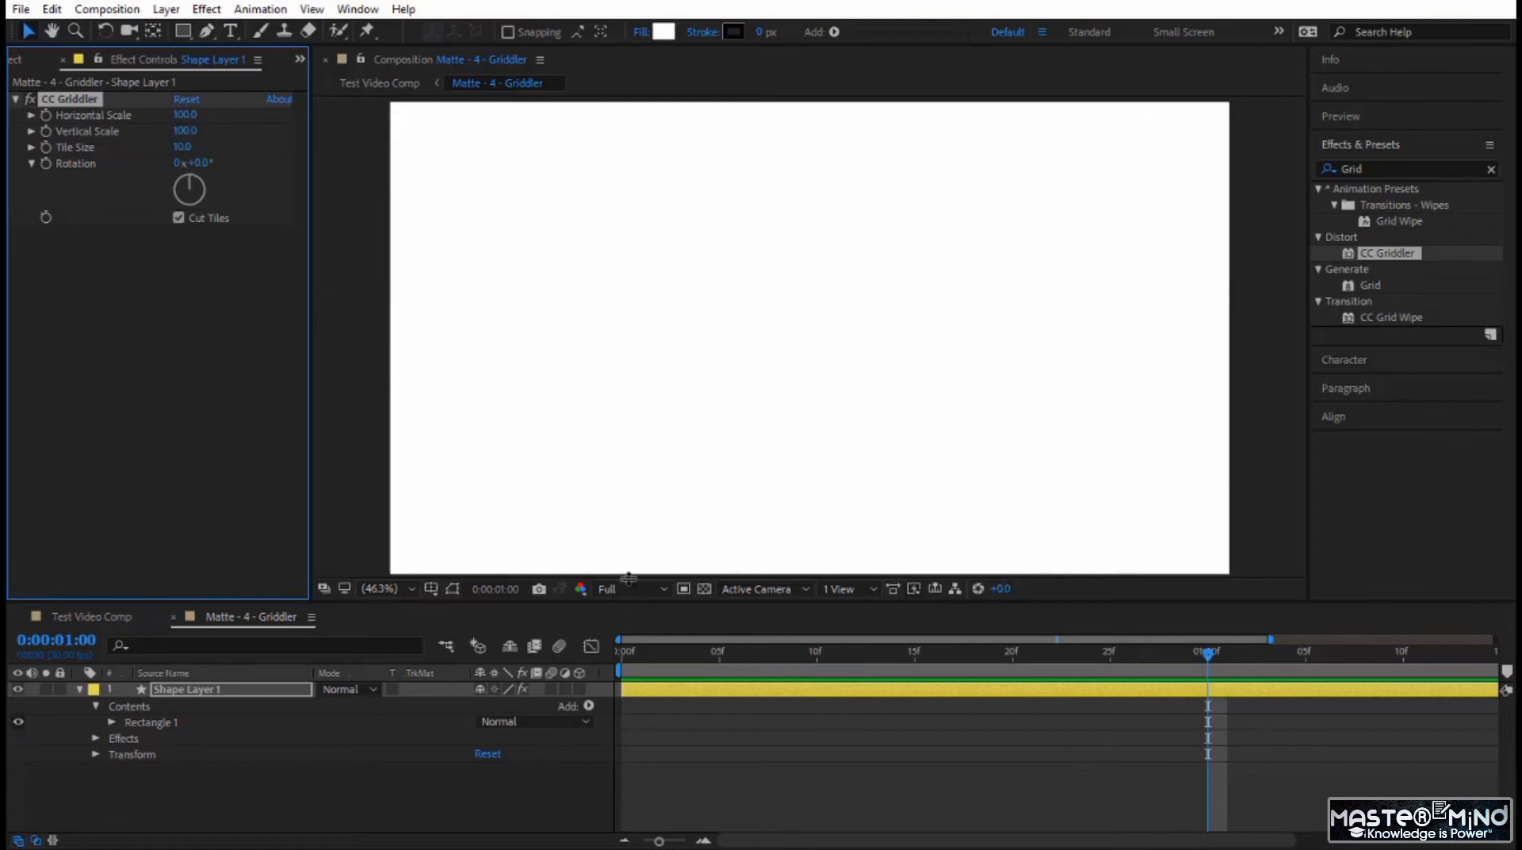
pyautogui.click(45, 116)
pyautogui.moveTo(1205, 653); pyautogui.dragTo(623, 745)
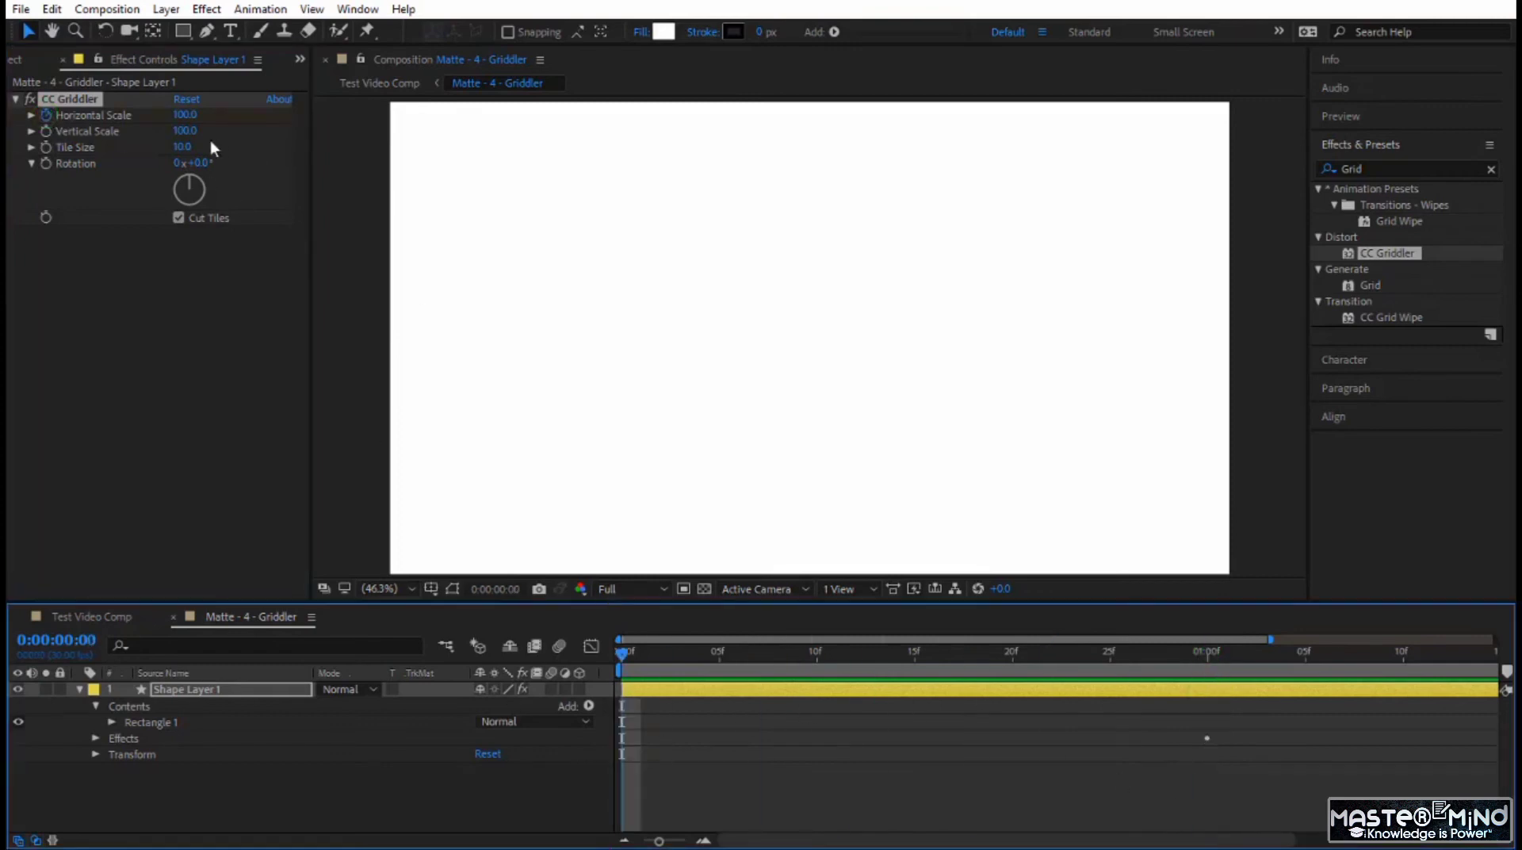
# Set Horizontal Scale to 0 at frame 0 and preview the widening vertical stripes
pyautogui.click(194, 115)
pyautogui.write('0')
pyautogui.press('Return')
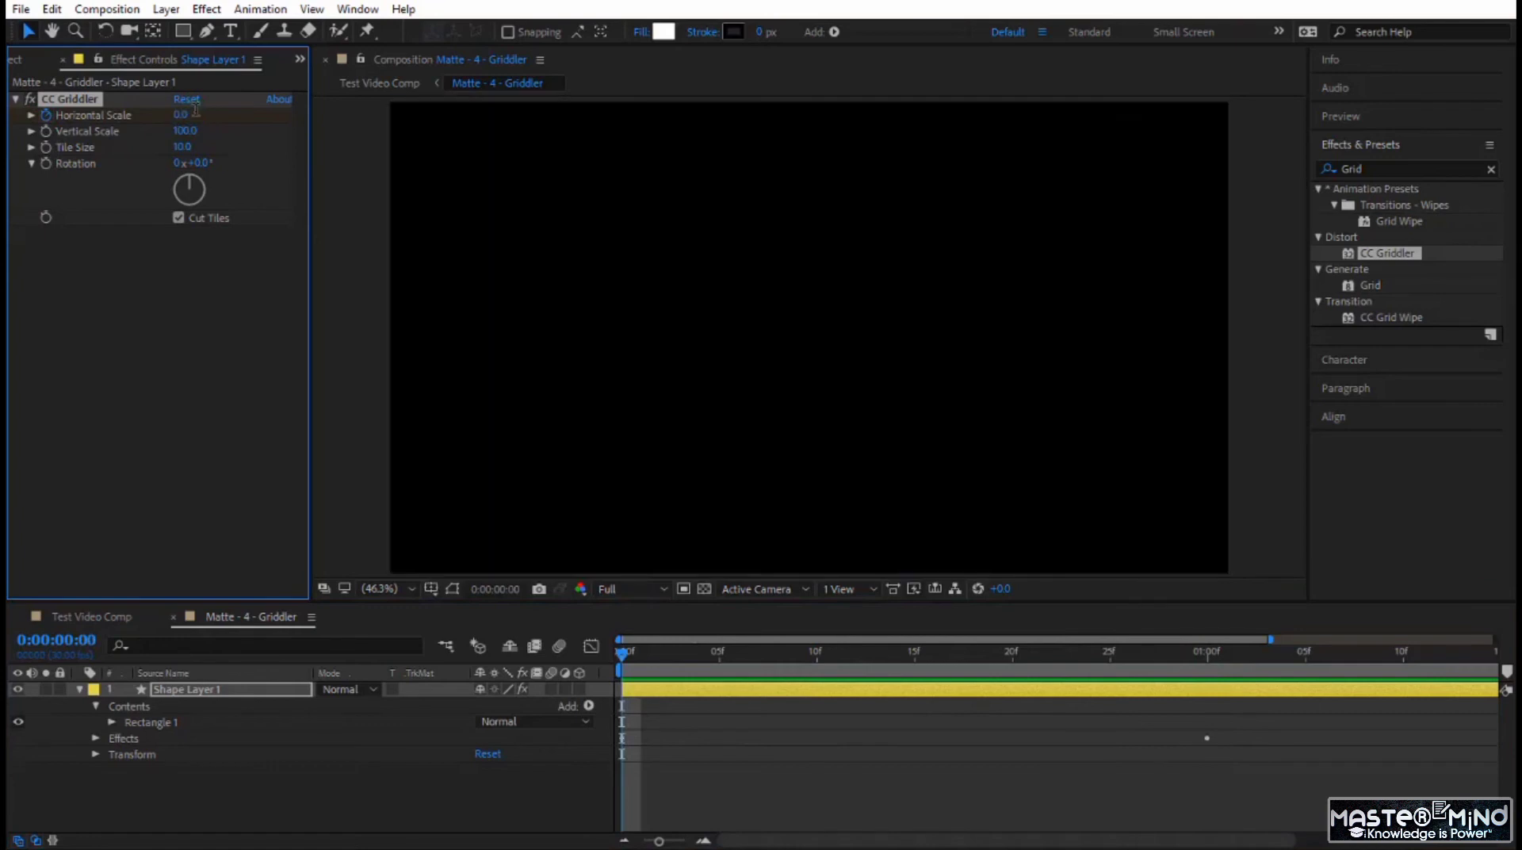
pyautogui.press('space')
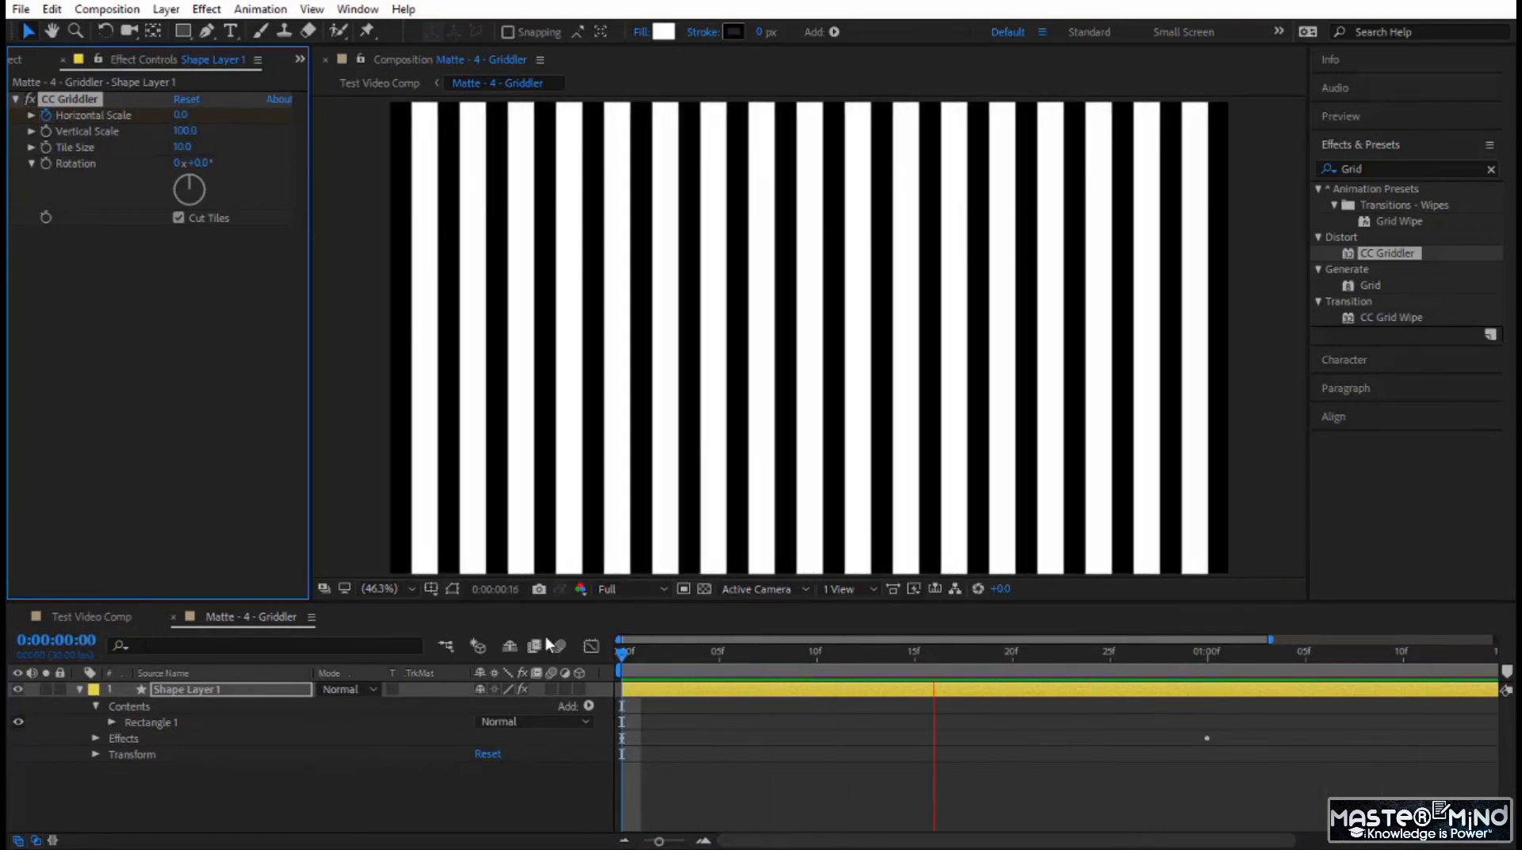
pyautogui.moveTo(623, 651); pyautogui.dragTo(816, 656)
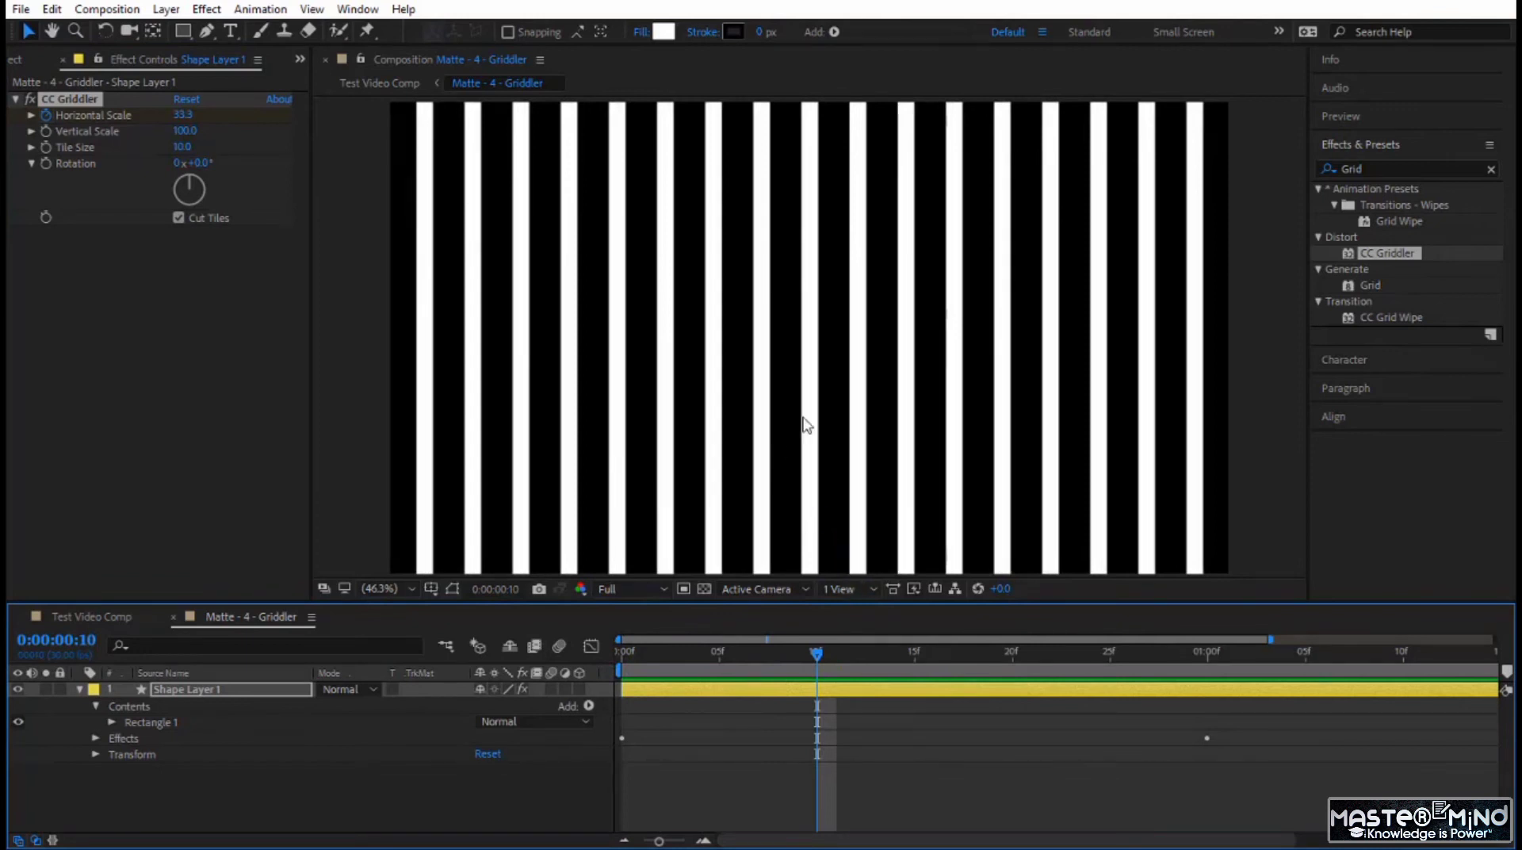
pyautogui.press('space')
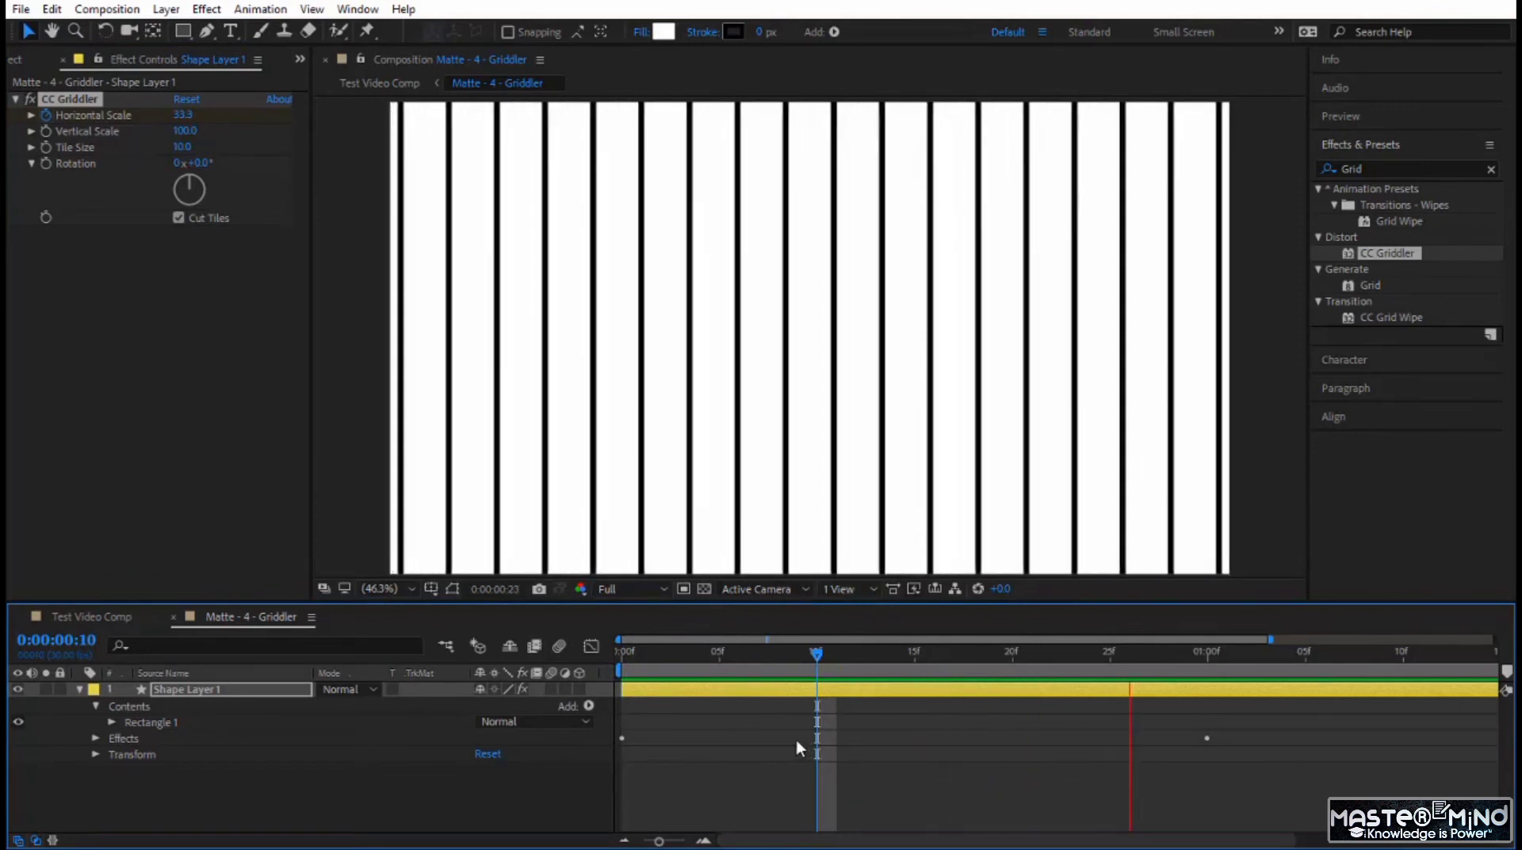
pyautogui.moveTo(819, 664); pyautogui.dragTo(875, 665)
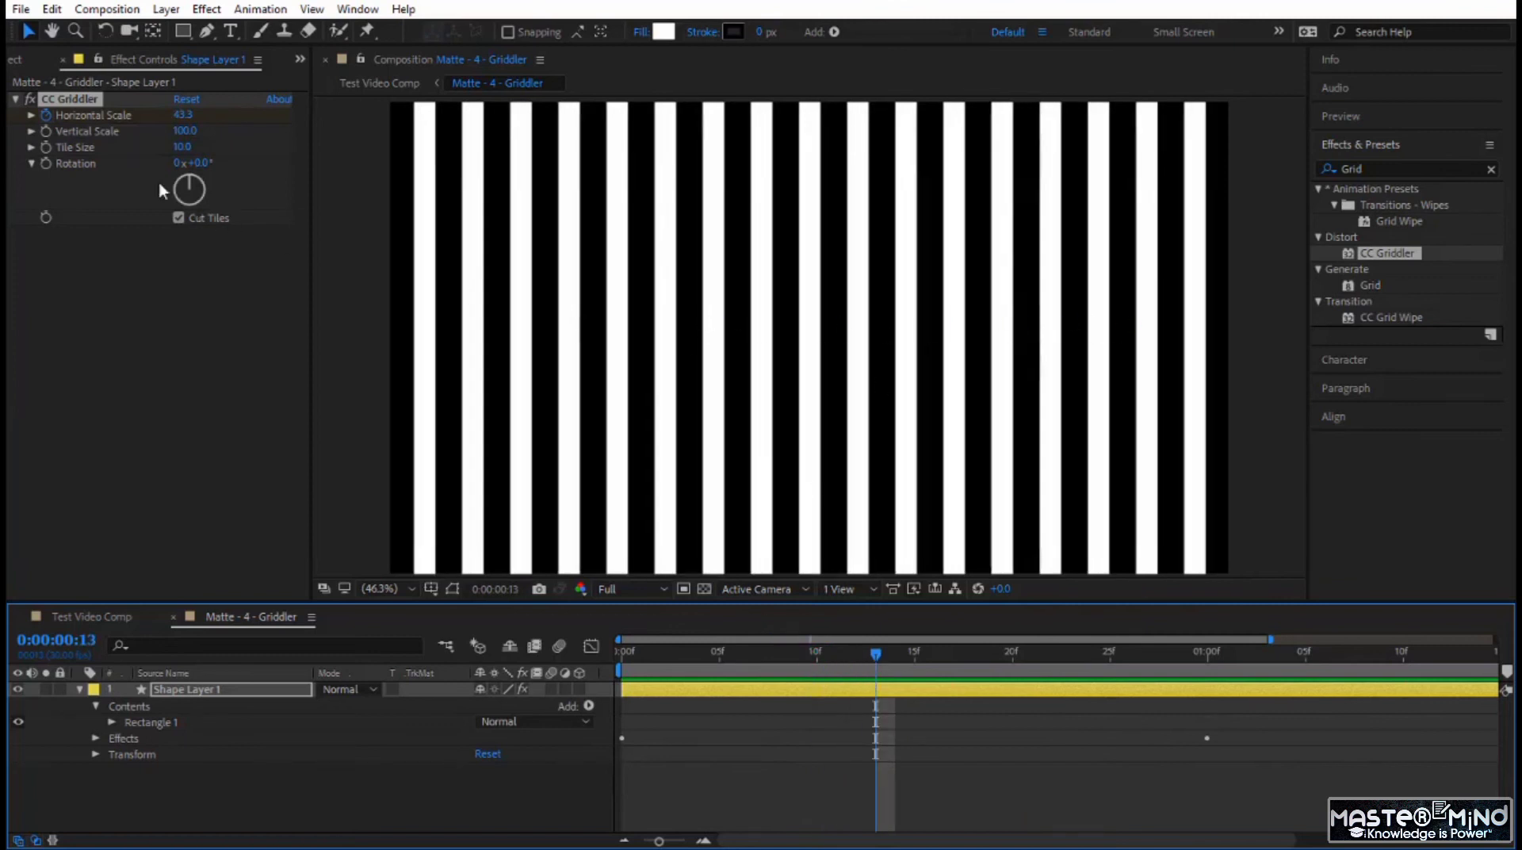
# Set Tile Size to 50, preview the wider stripes, then switch to Test Video Comp
pyautogui.click(180, 145)
pyautogui.write('50')
pyautogui.press('Return')
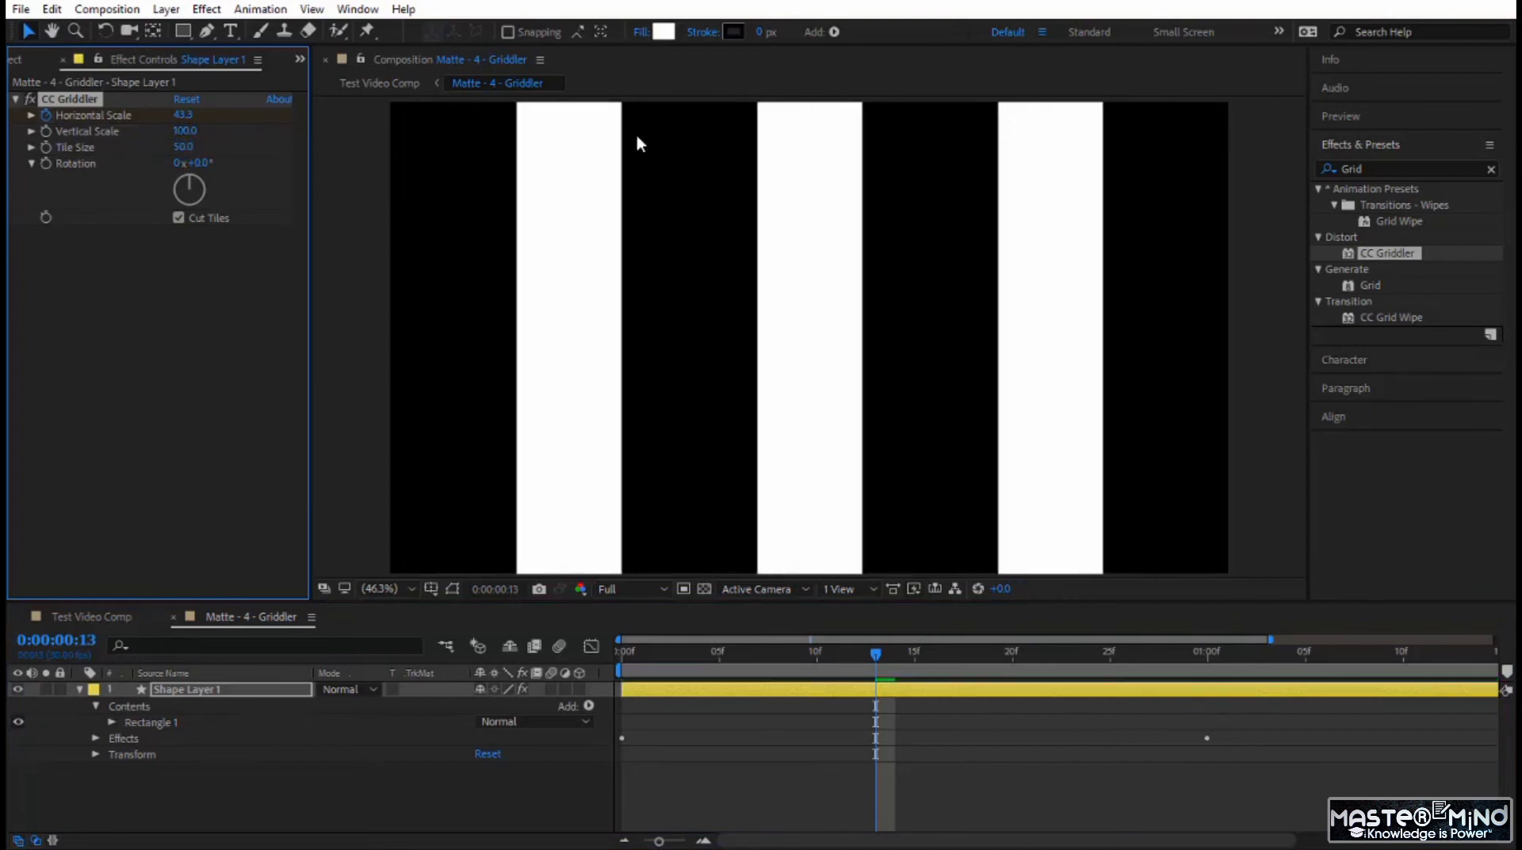
pyautogui.click(877, 654)
pyautogui.press('space')
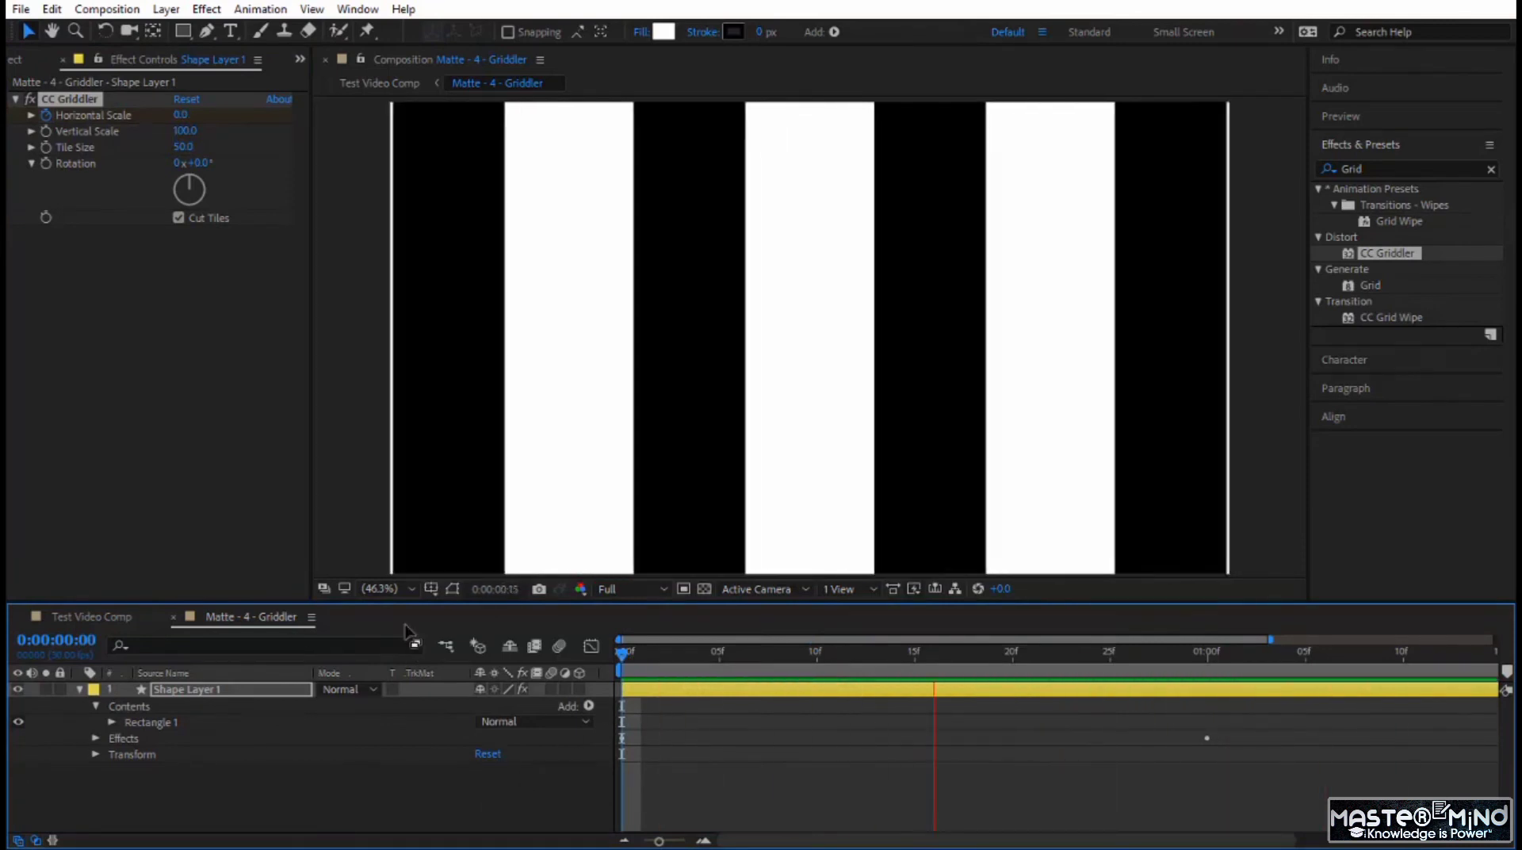
pyautogui.moveTo(630, 652); pyautogui.dragTo(700, 665)
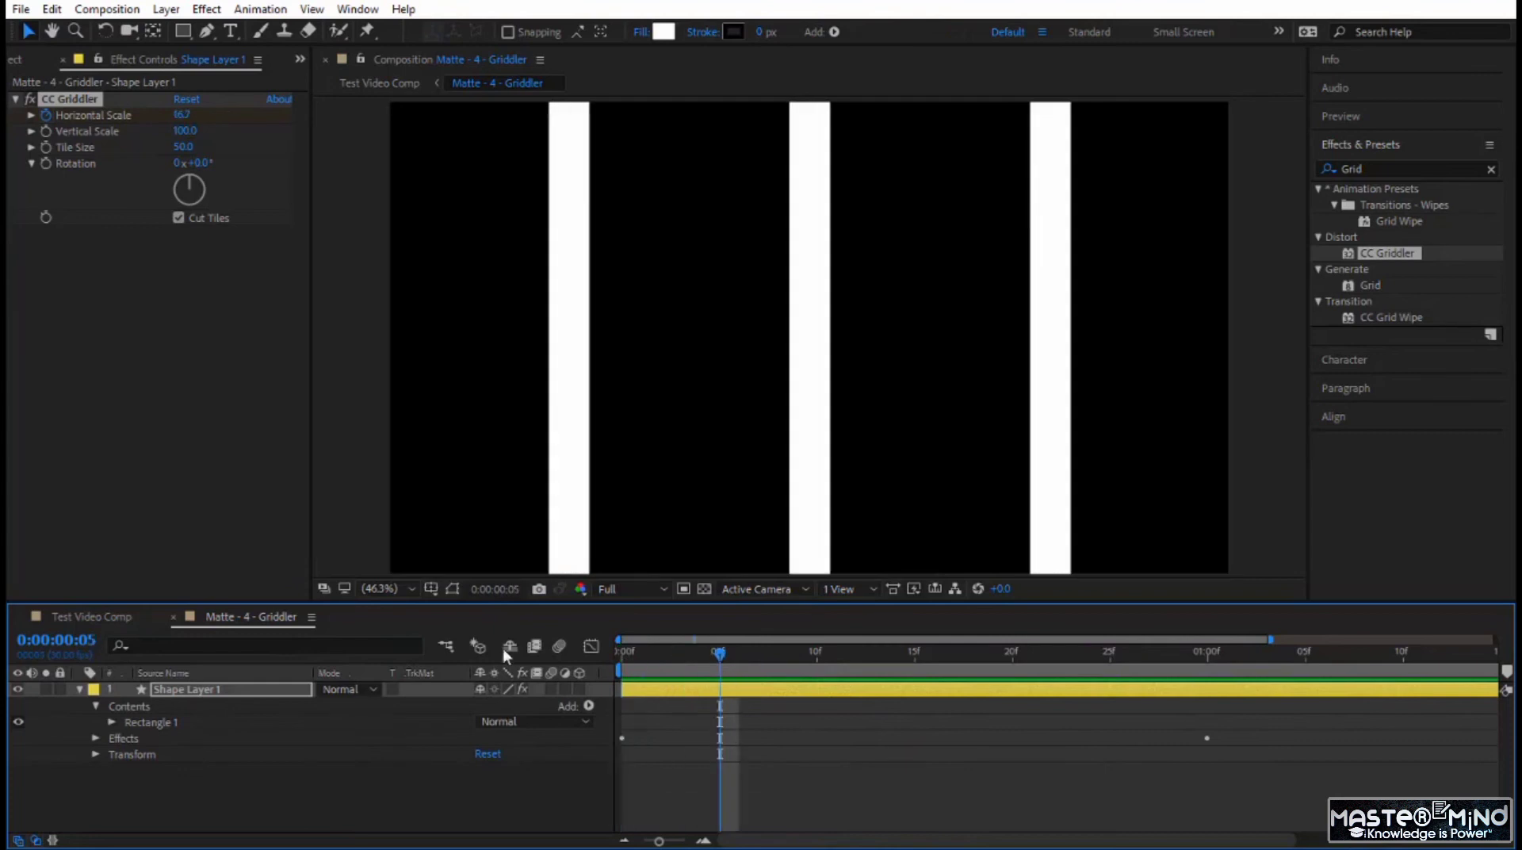
pyautogui.click(87, 617)
pyautogui.click(922, 655)
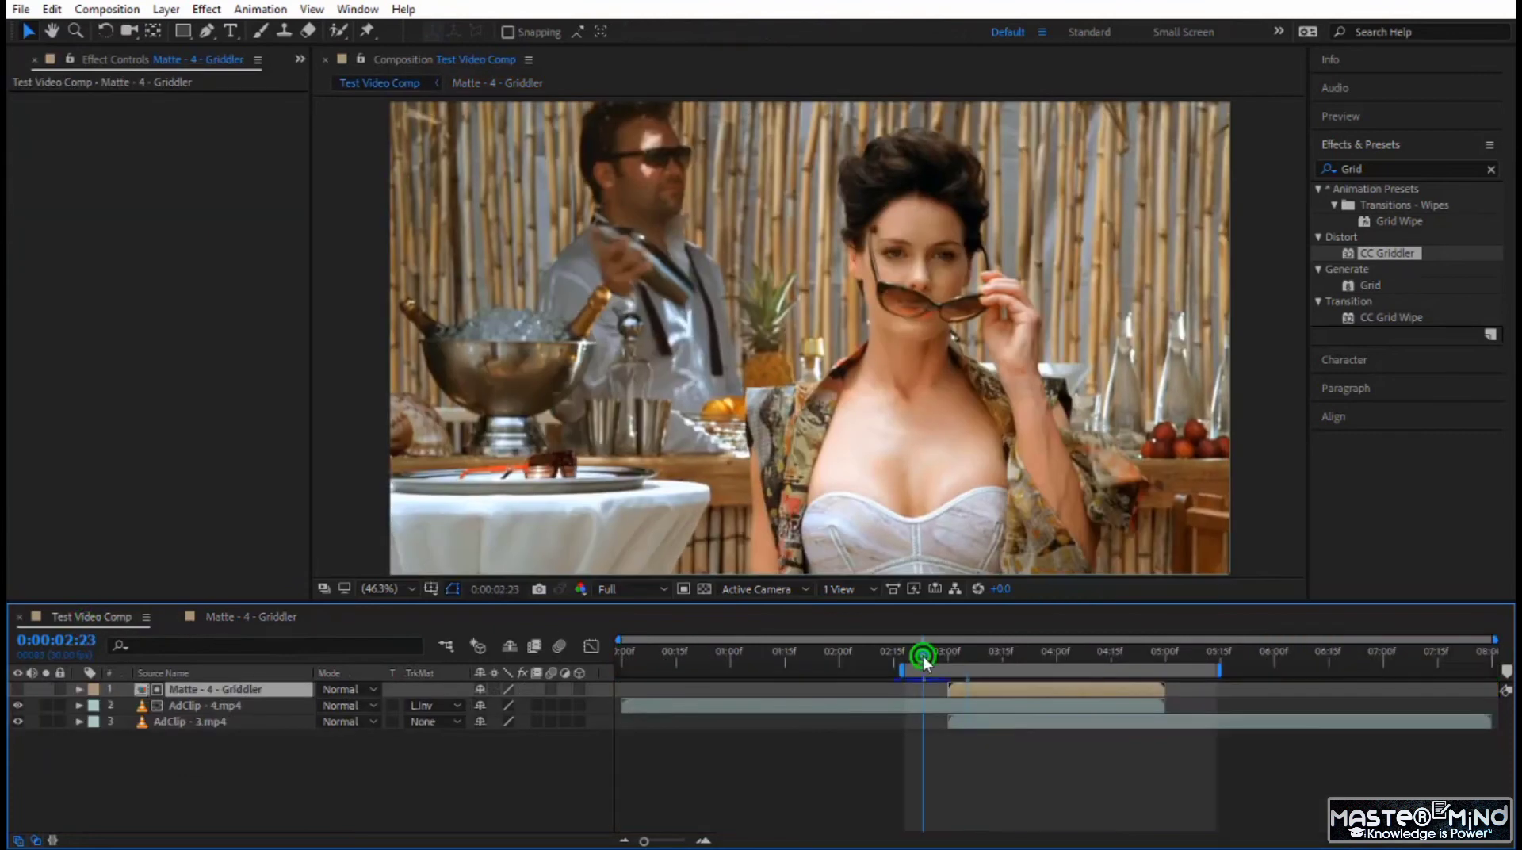
pyautogui.press('space')
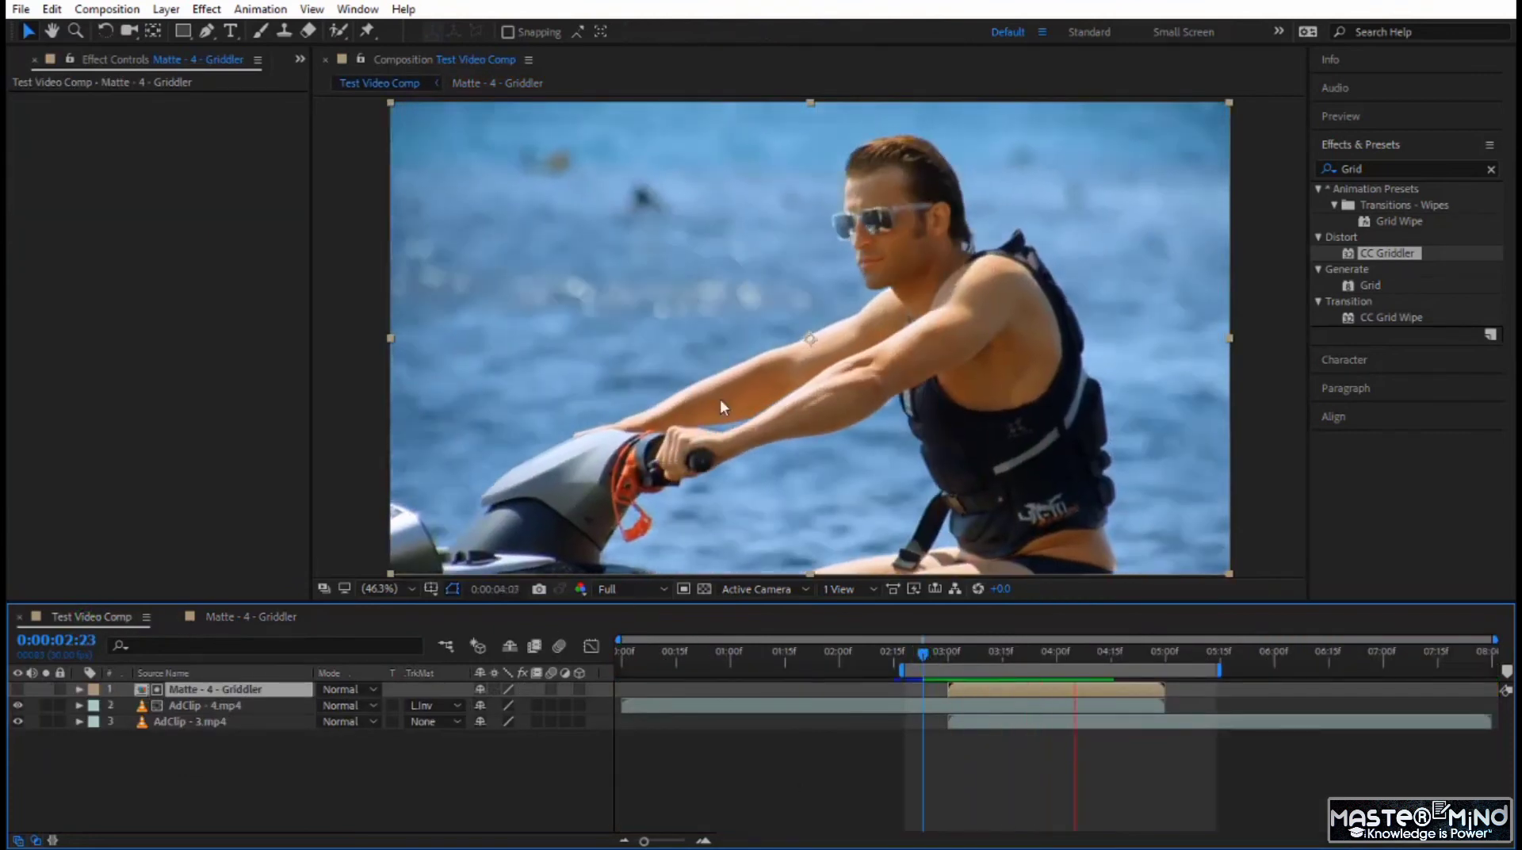
pyautogui.moveTo(925, 653); pyautogui.dragTo(1016, 688)
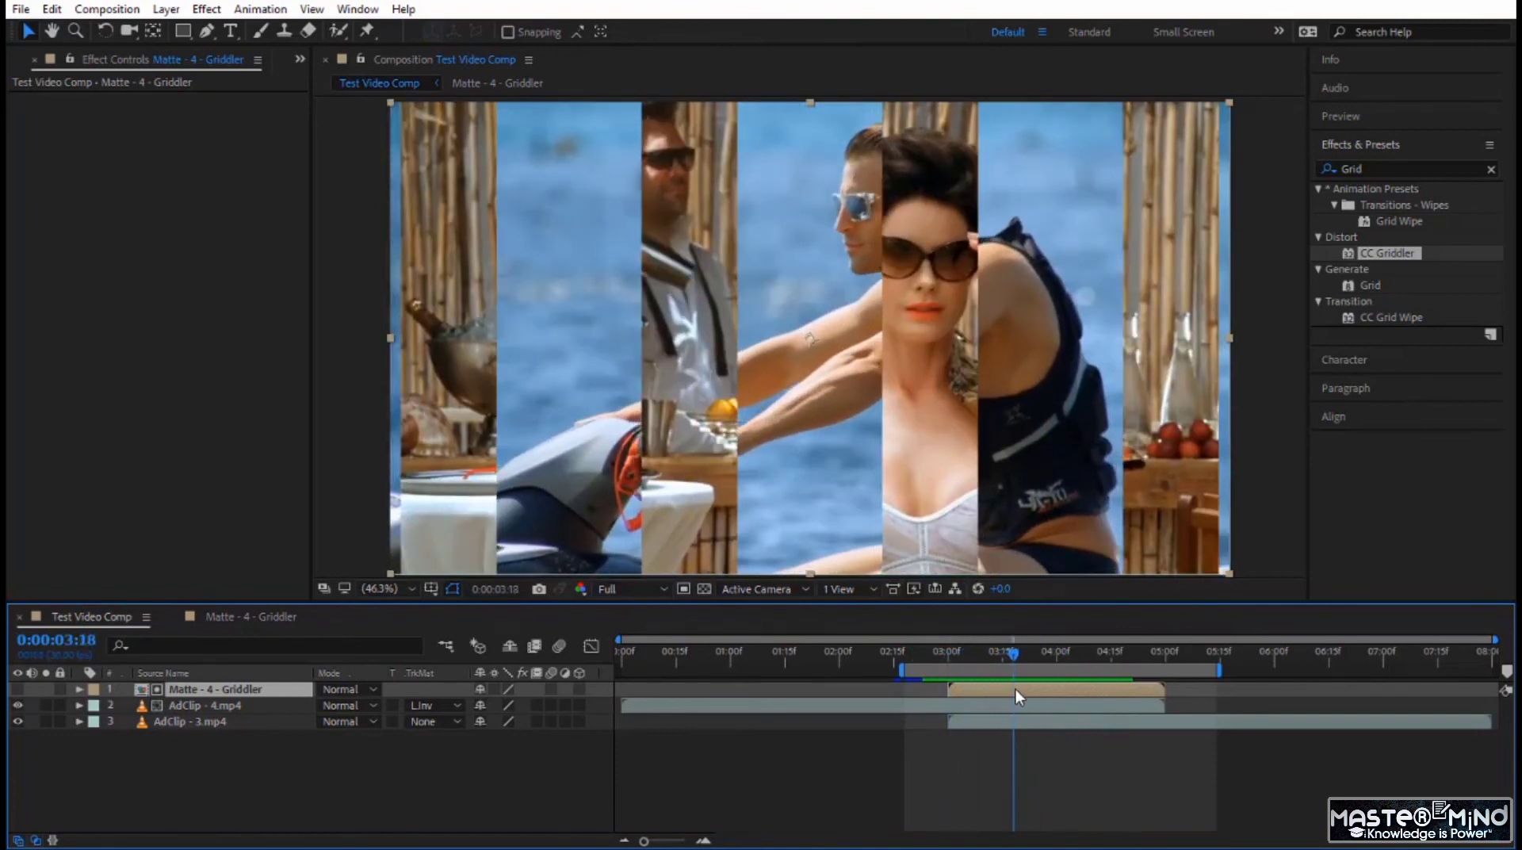
pyautogui.moveTo(1015, 655); pyautogui.dragTo(925, 650)
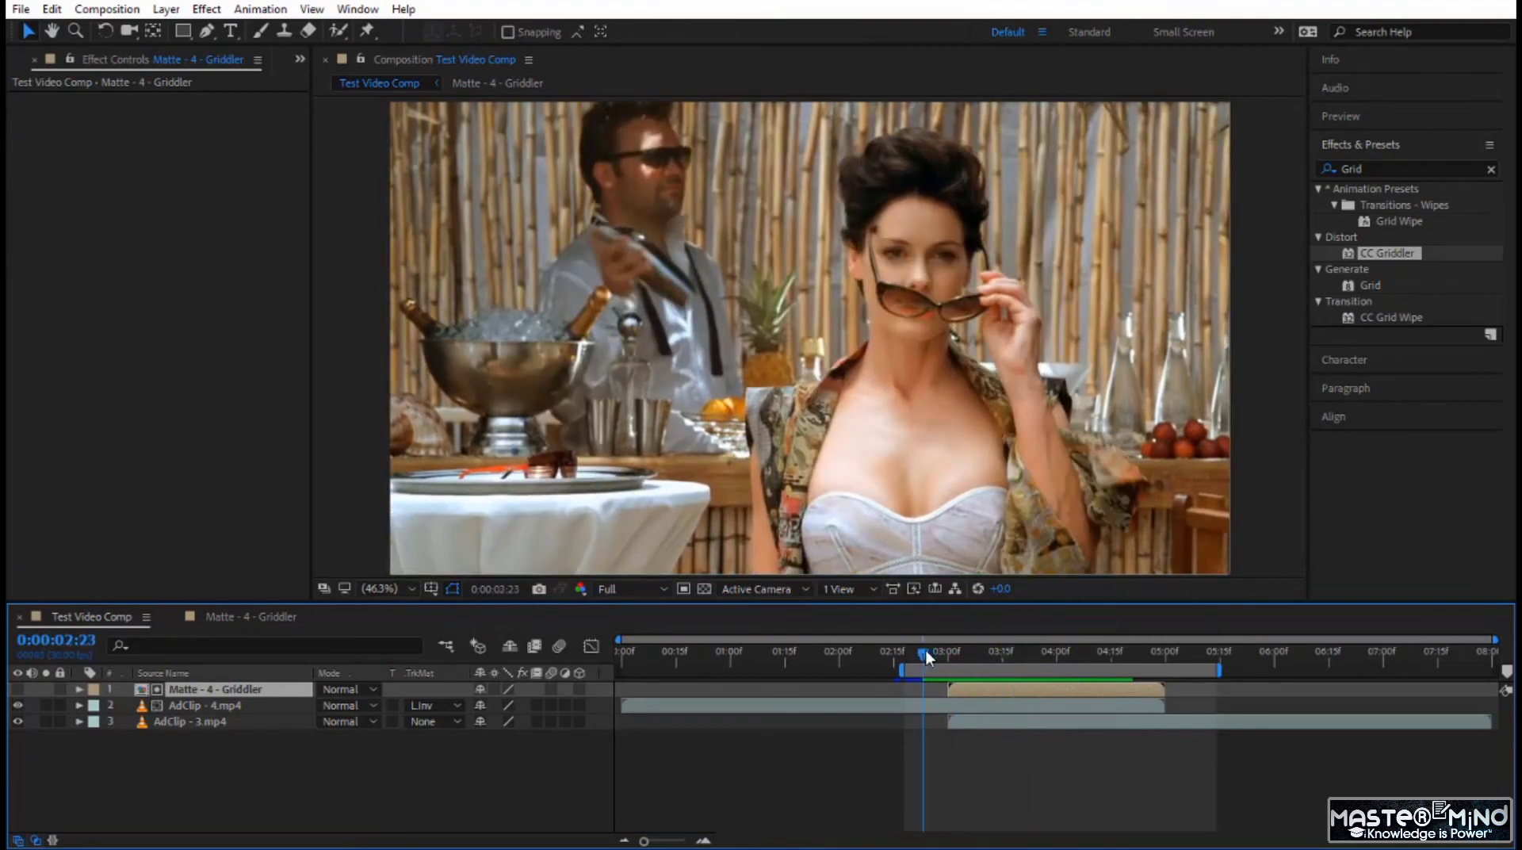
pyautogui.click(269, 617)
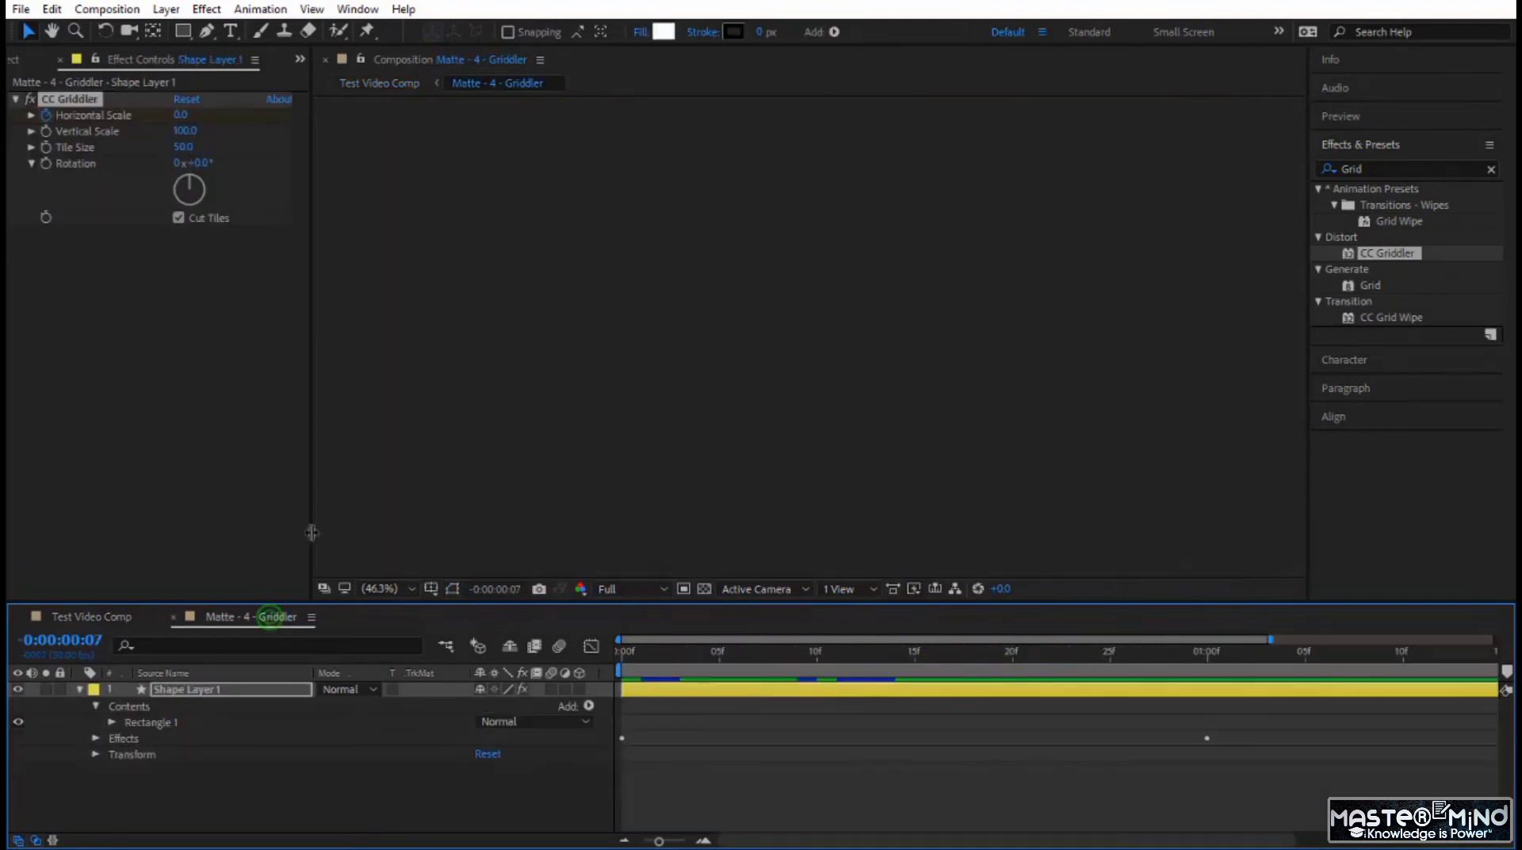
# Set CC Griddler Tile Size to 30 and preview the narrower-stripe matte
pyautogui.click(184, 146)
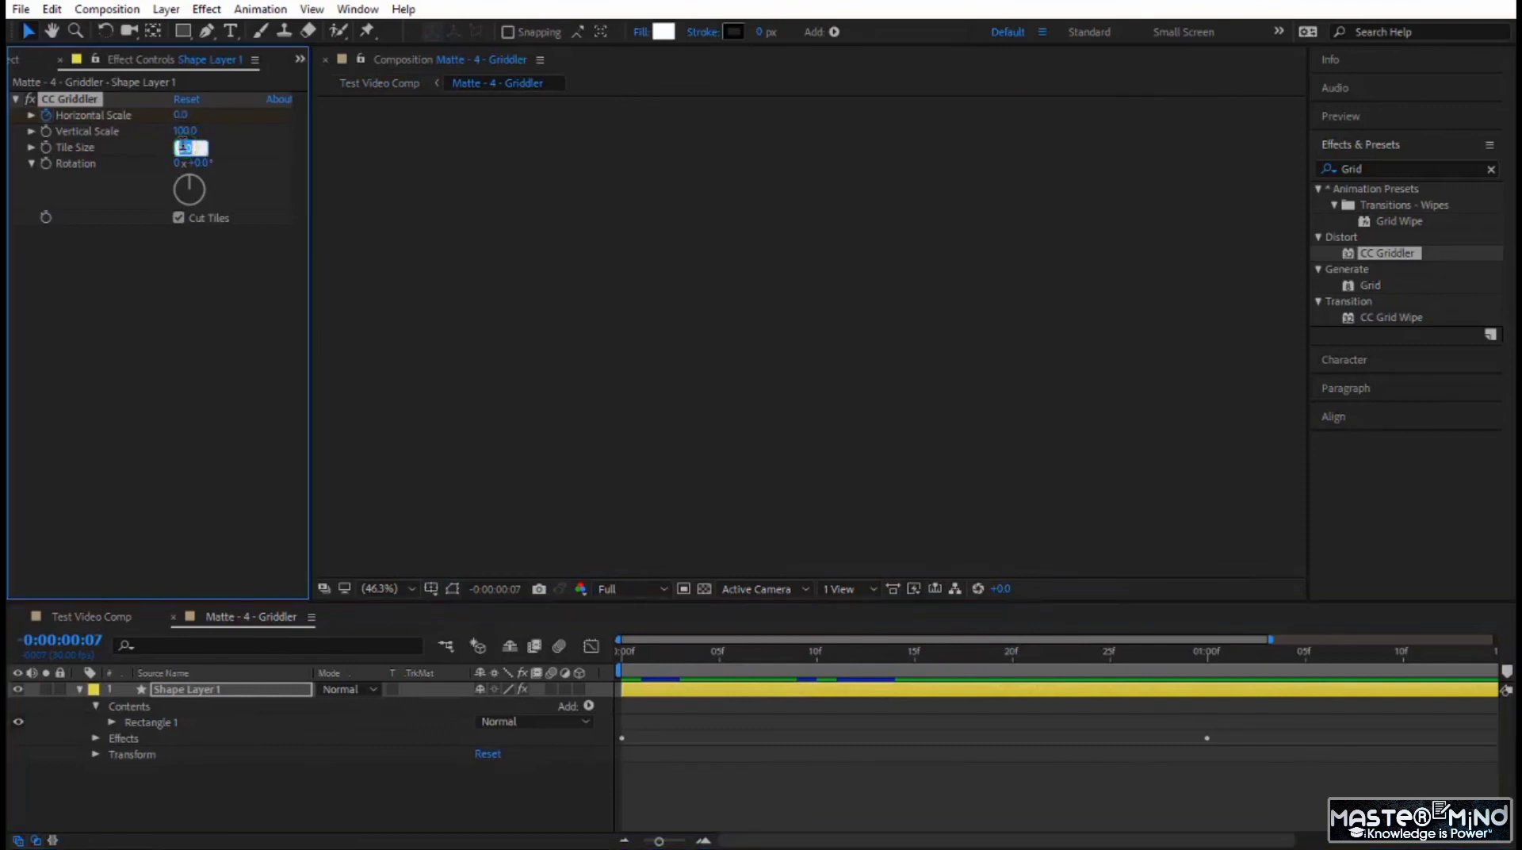
pyautogui.press('Return')
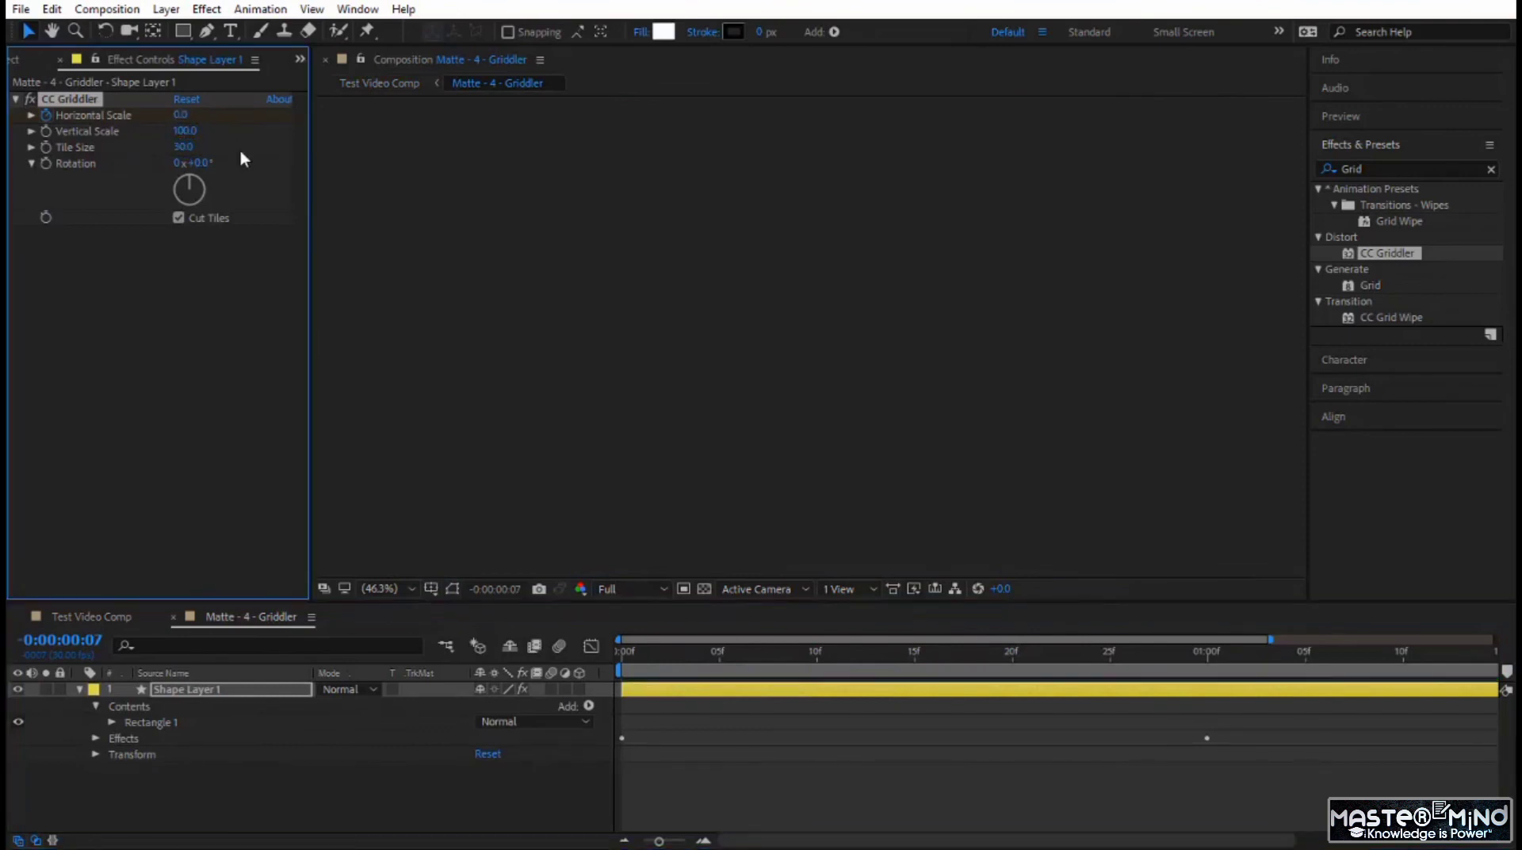
pyautogui.click(725, 719)
pyautogui.press('space')
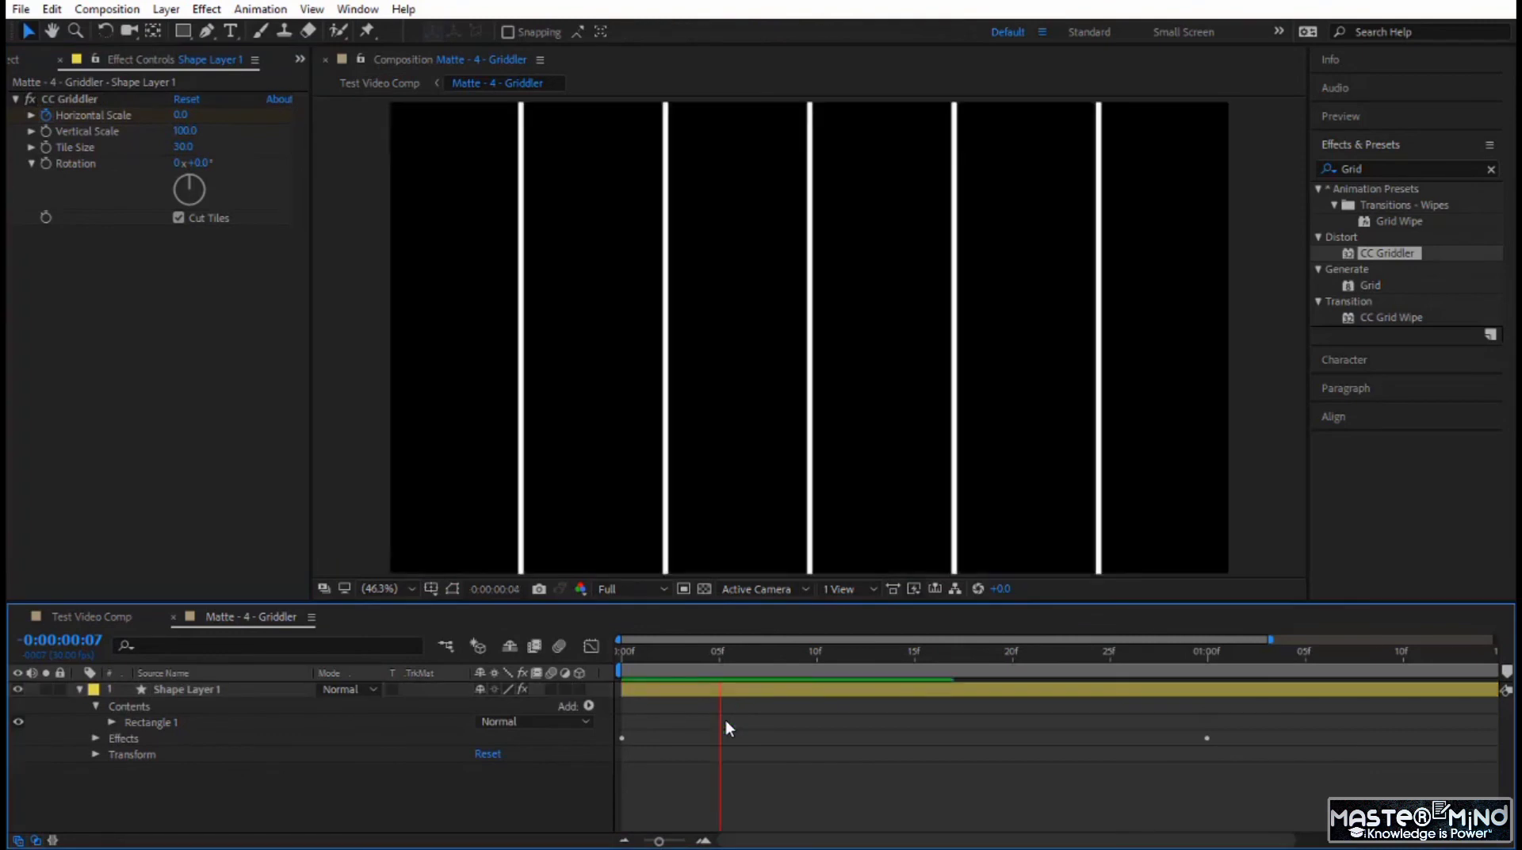
# Preview the clip transition in Test Video Comp around 0:00:02:25, then return to Matte - 4 - Griddler
pyautogui.click(107, 619)
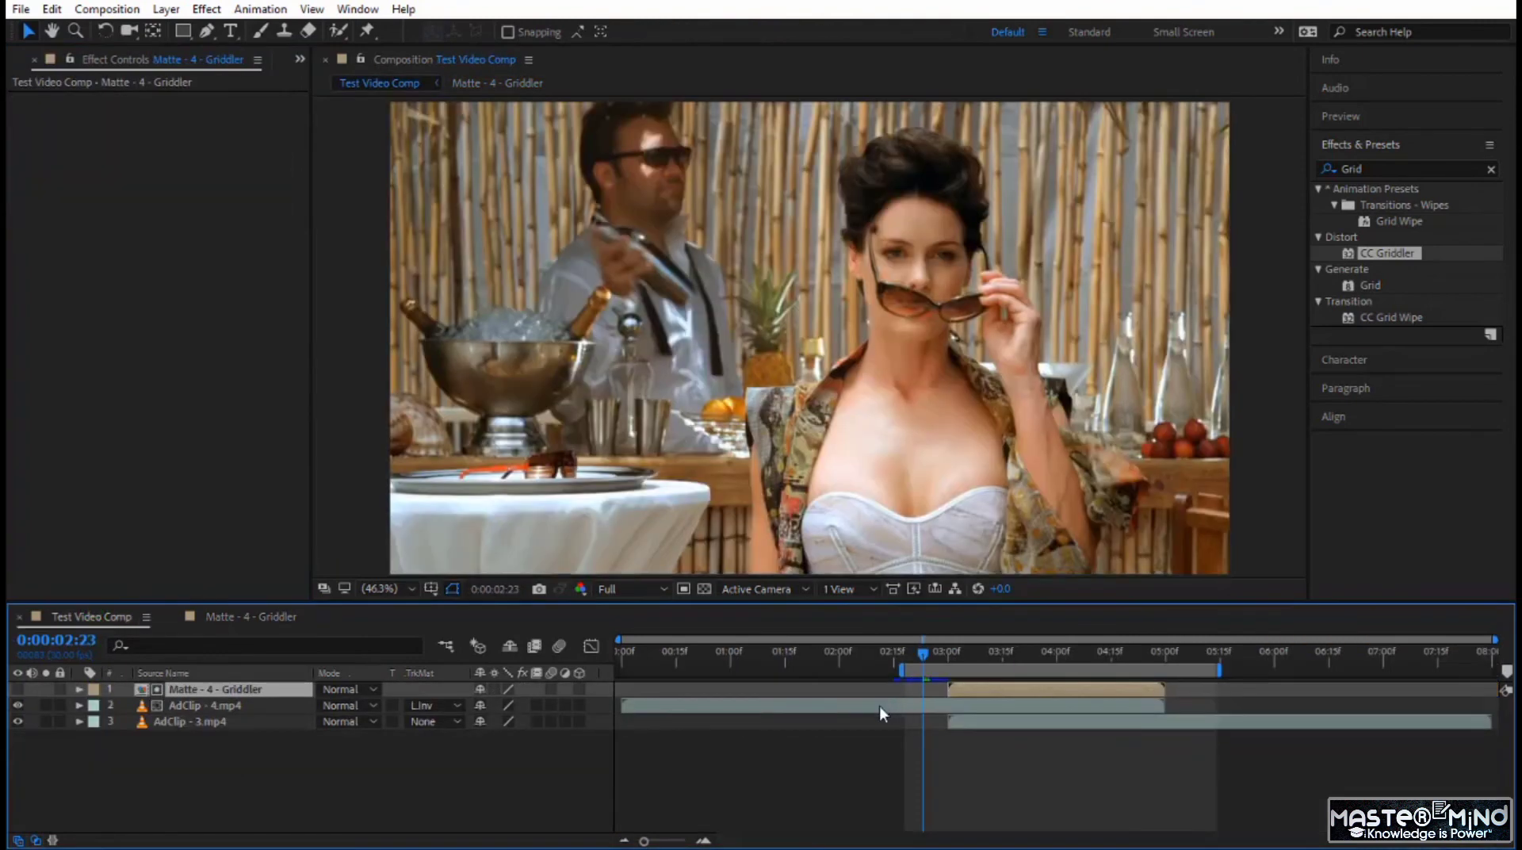
pyautogui.press('space')
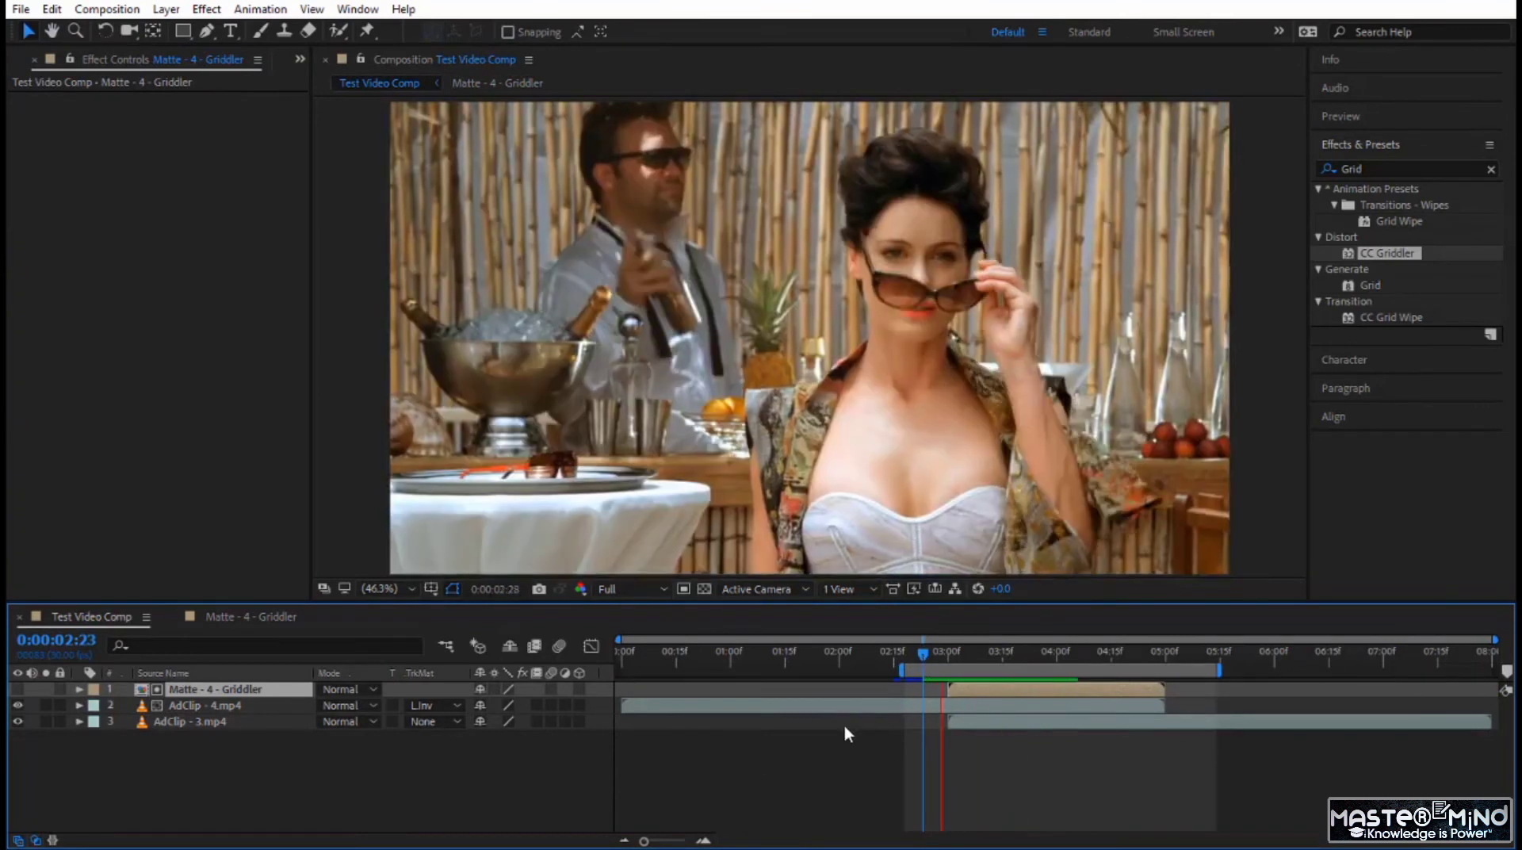
pyautogui.click(929, 656)
pyautogui.press('space')
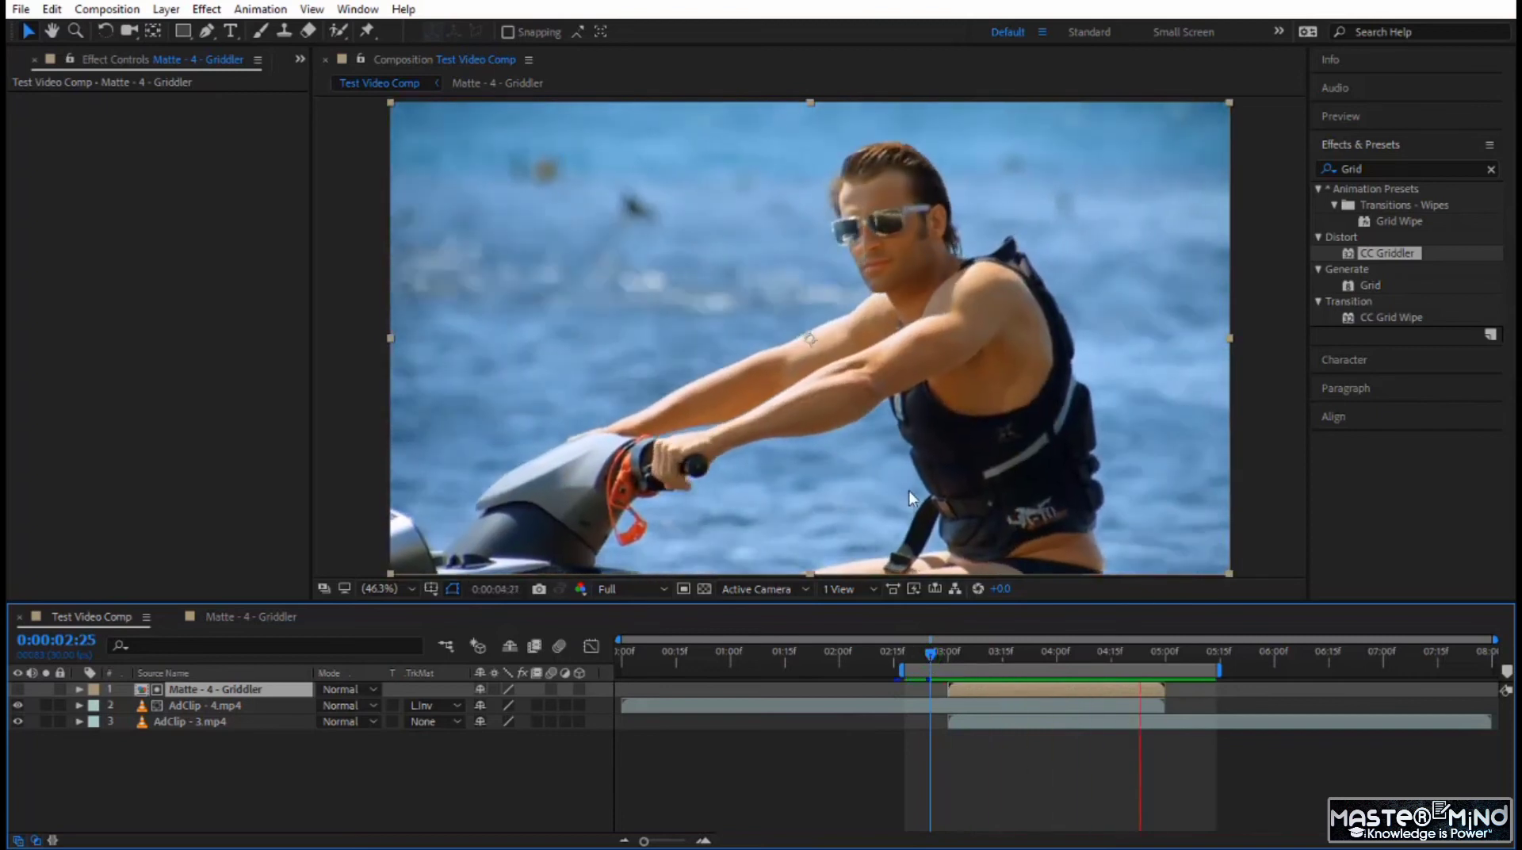
pyautogui.moveTo(931, 650); pyautogui.dragTo(1023, 653)
pyautogui.click(268, 616)
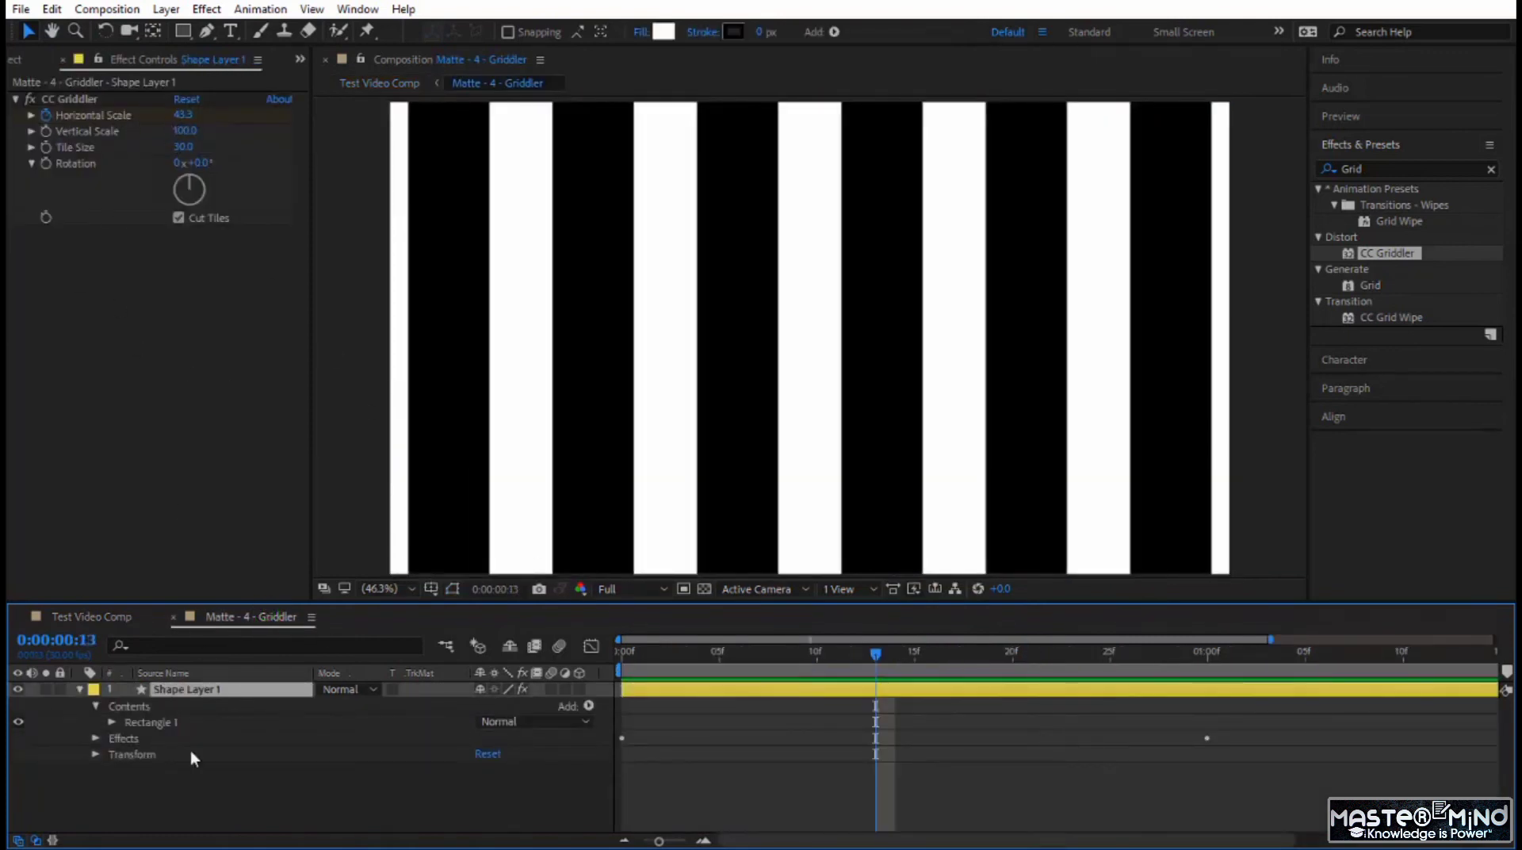
# At frame 0 set Horizontal Scale 100 and Vertical Scale 0, and keyframe Vertical Scale
pyautogui.click(46, 114)
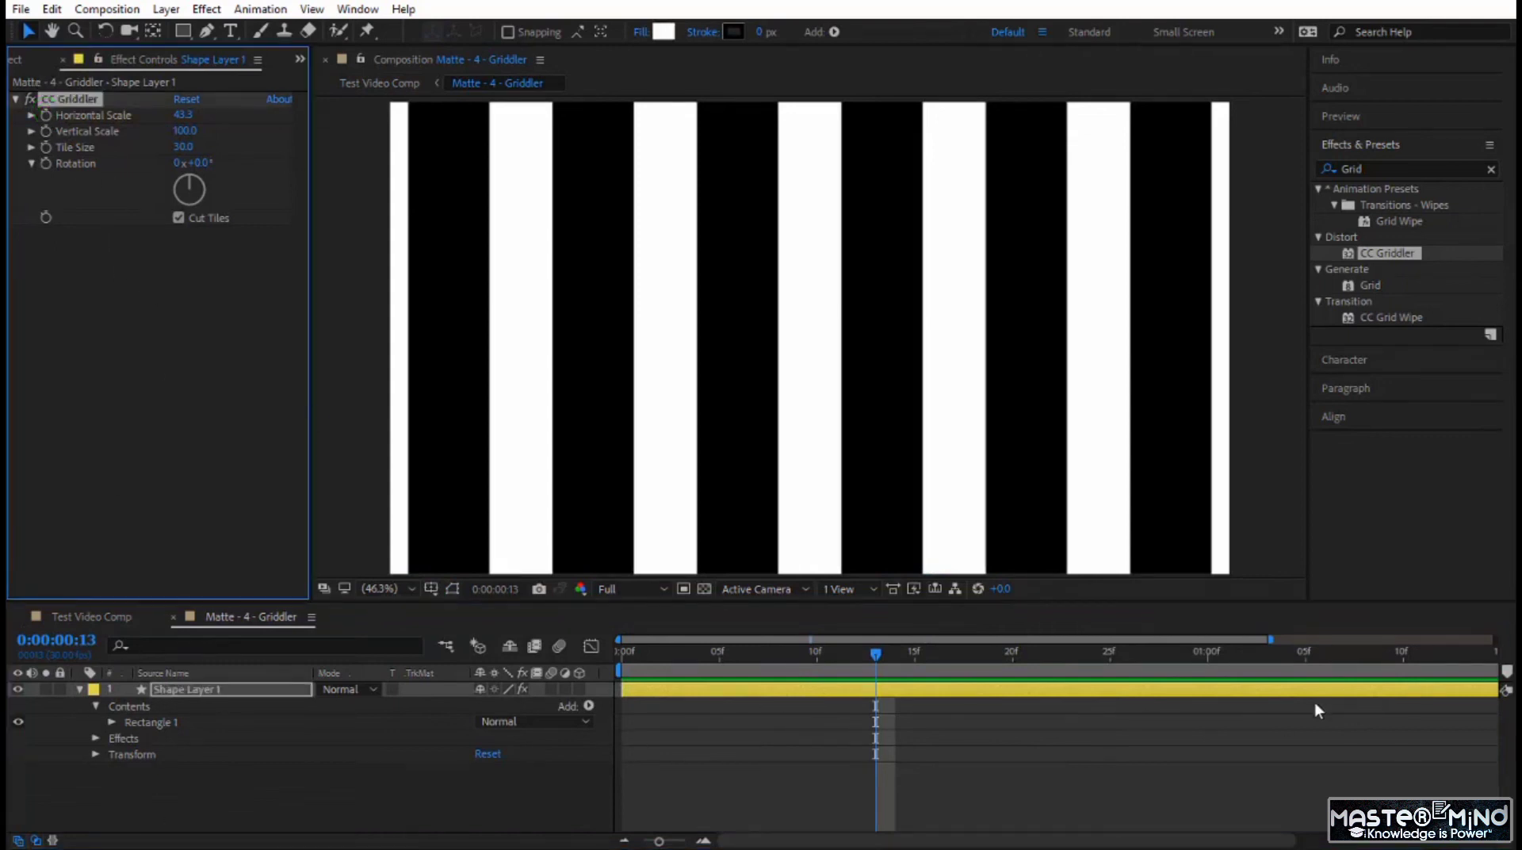
pyautogui.click(879, 657)
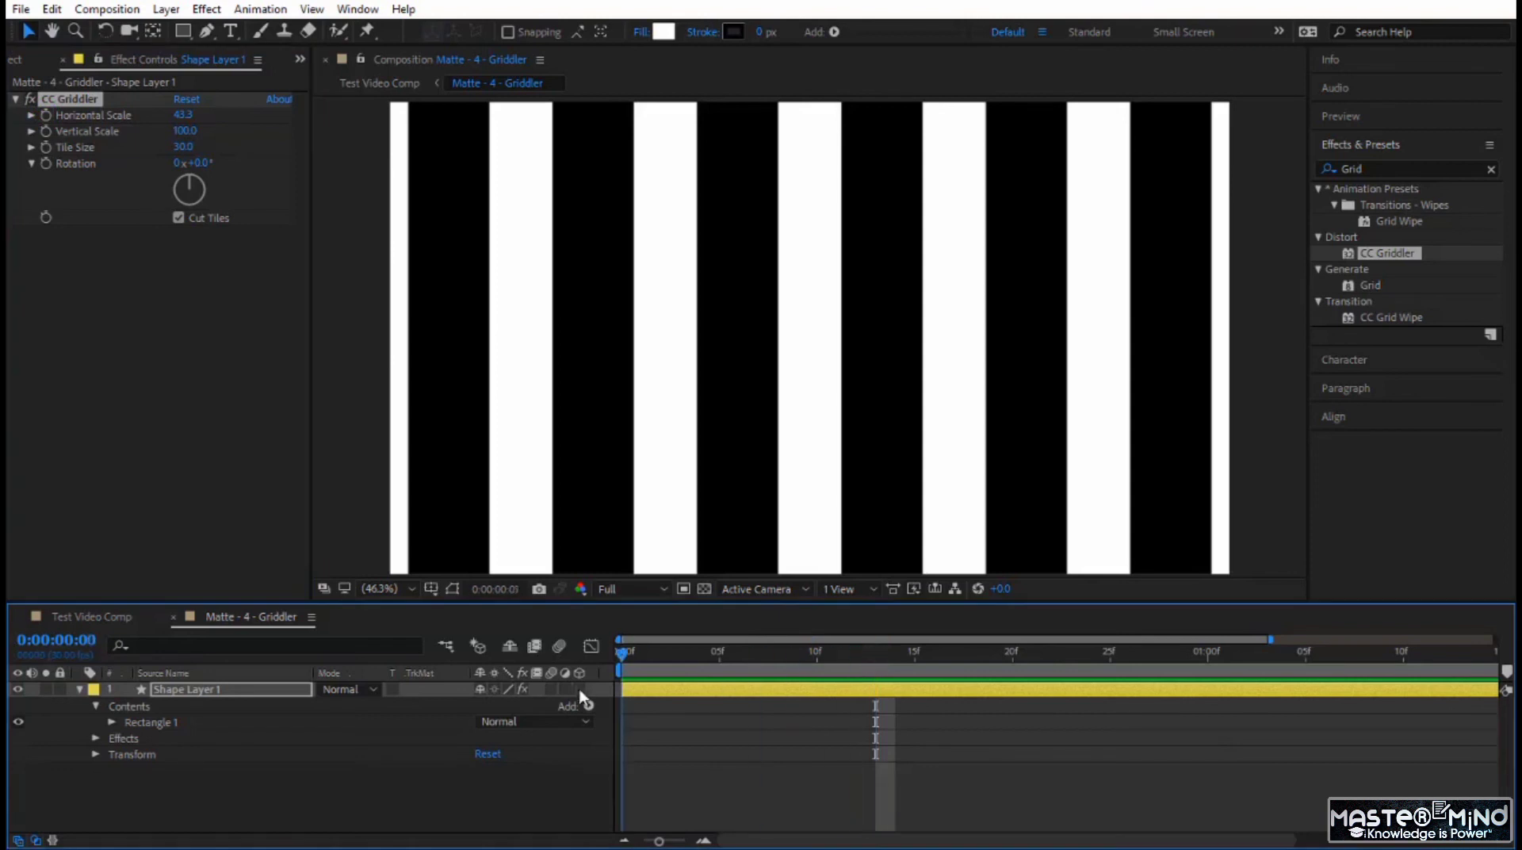
pyautogui.press('Home')
pyautogui.click(182, 115)
pyautogui.write('100')
pyautogui.press('Tab')
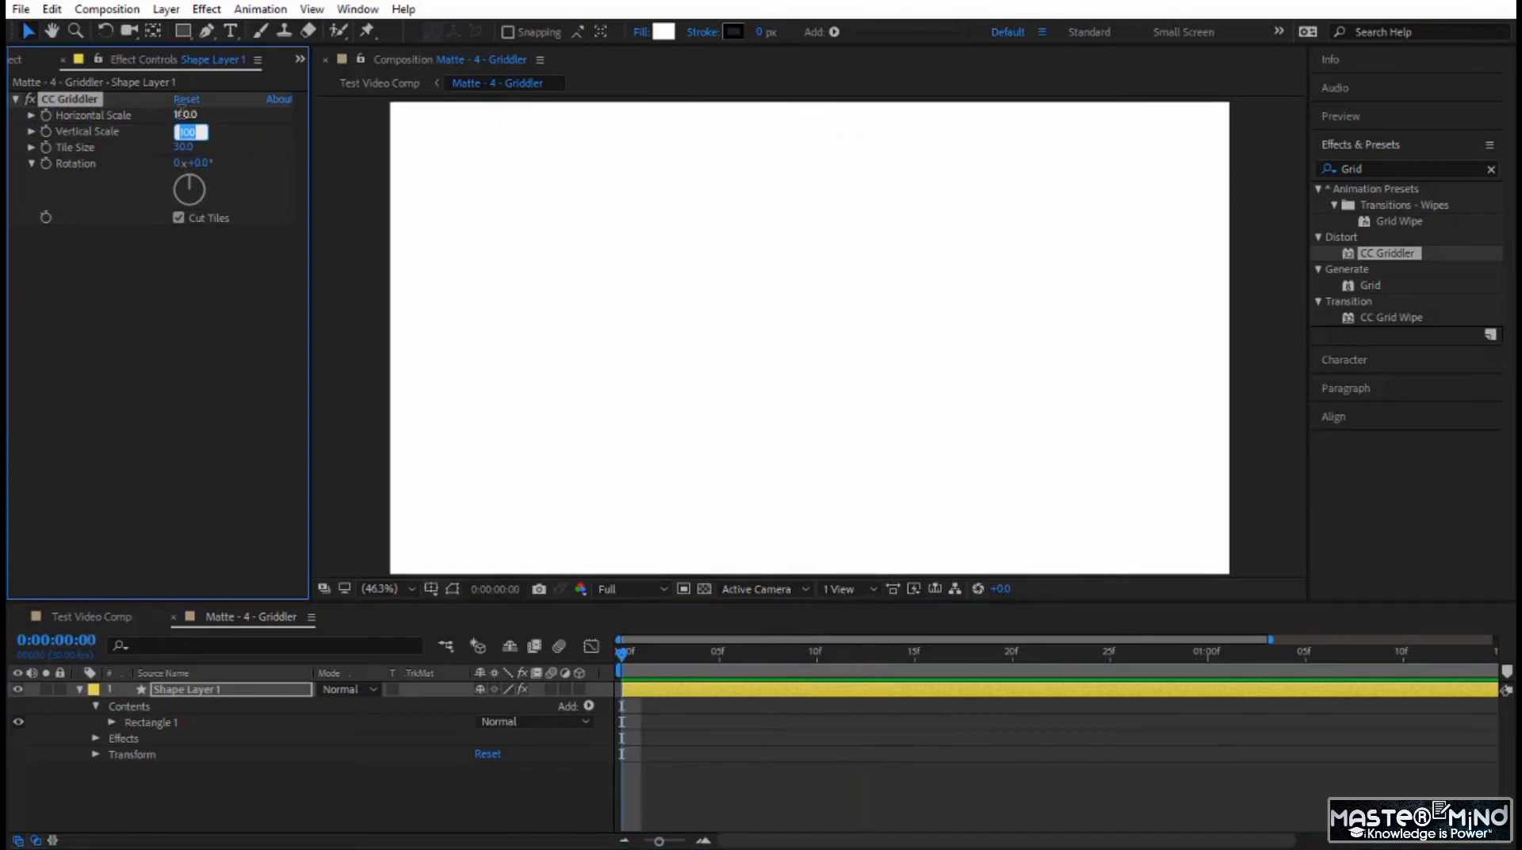
pyautogui.write('0')
pyautogui.press('Return')
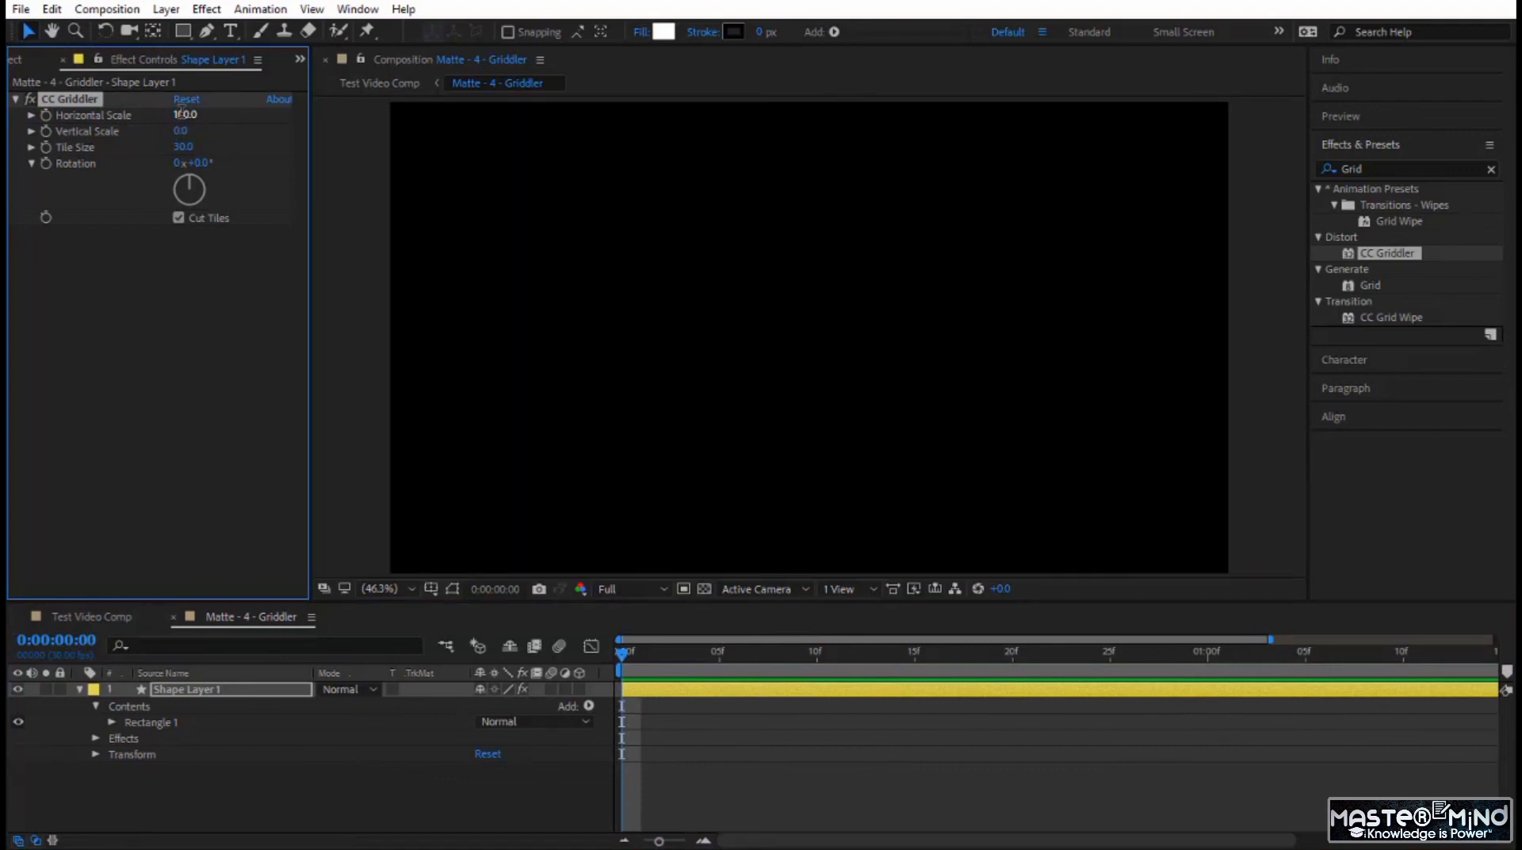
pyautogui.click(45, 115)
pyautogui.click(45, 130)
# Keyframe Vertical Scale 100 at 0:00:01:00 and preview the horizontal stripe animation from the start
pyautogui.click(1202, 655)
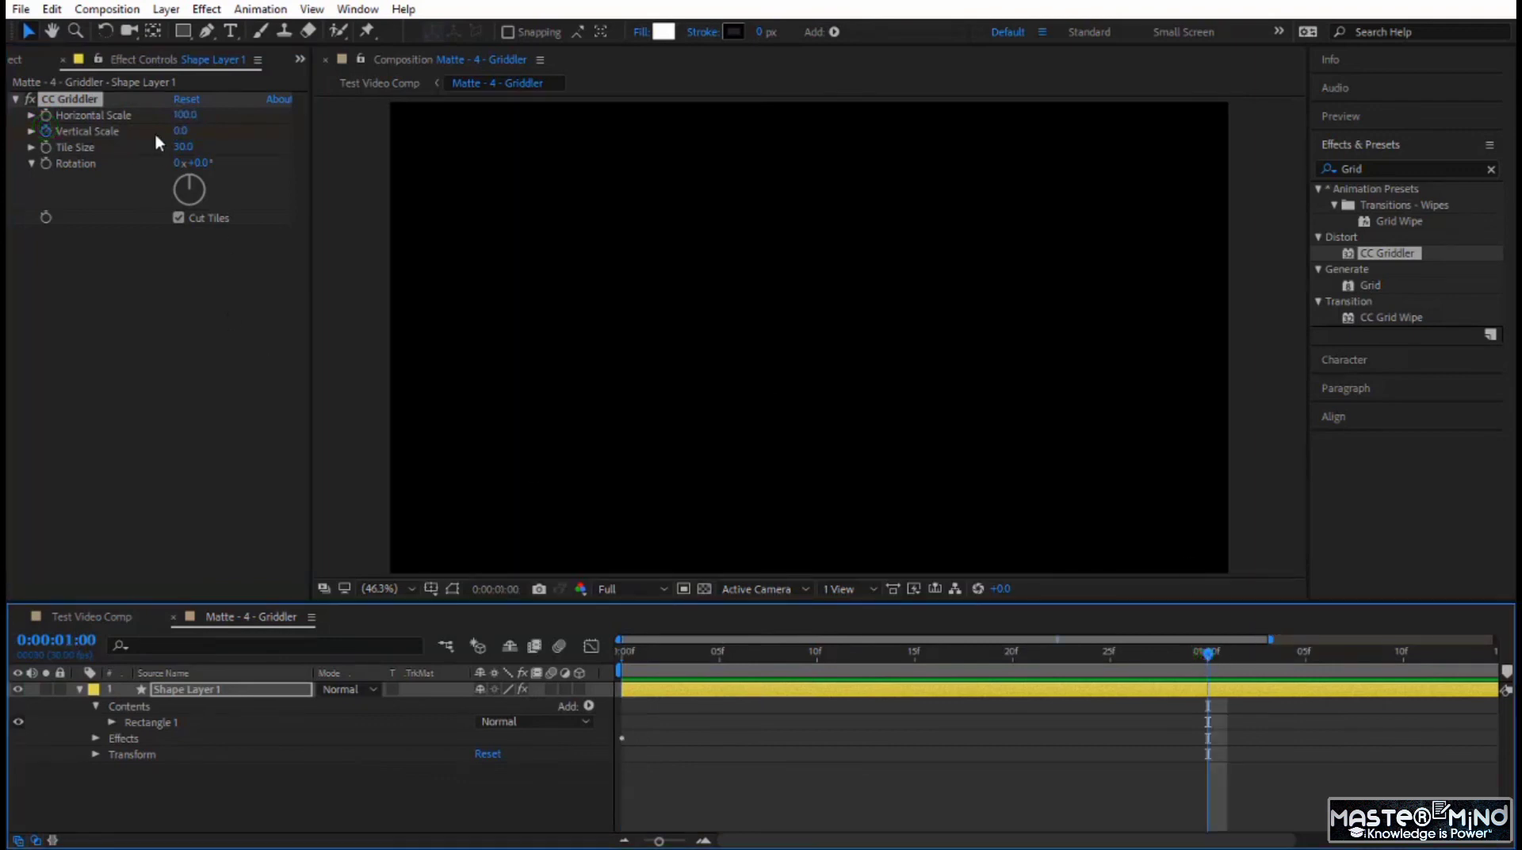
pyautogui.click(181, 133)
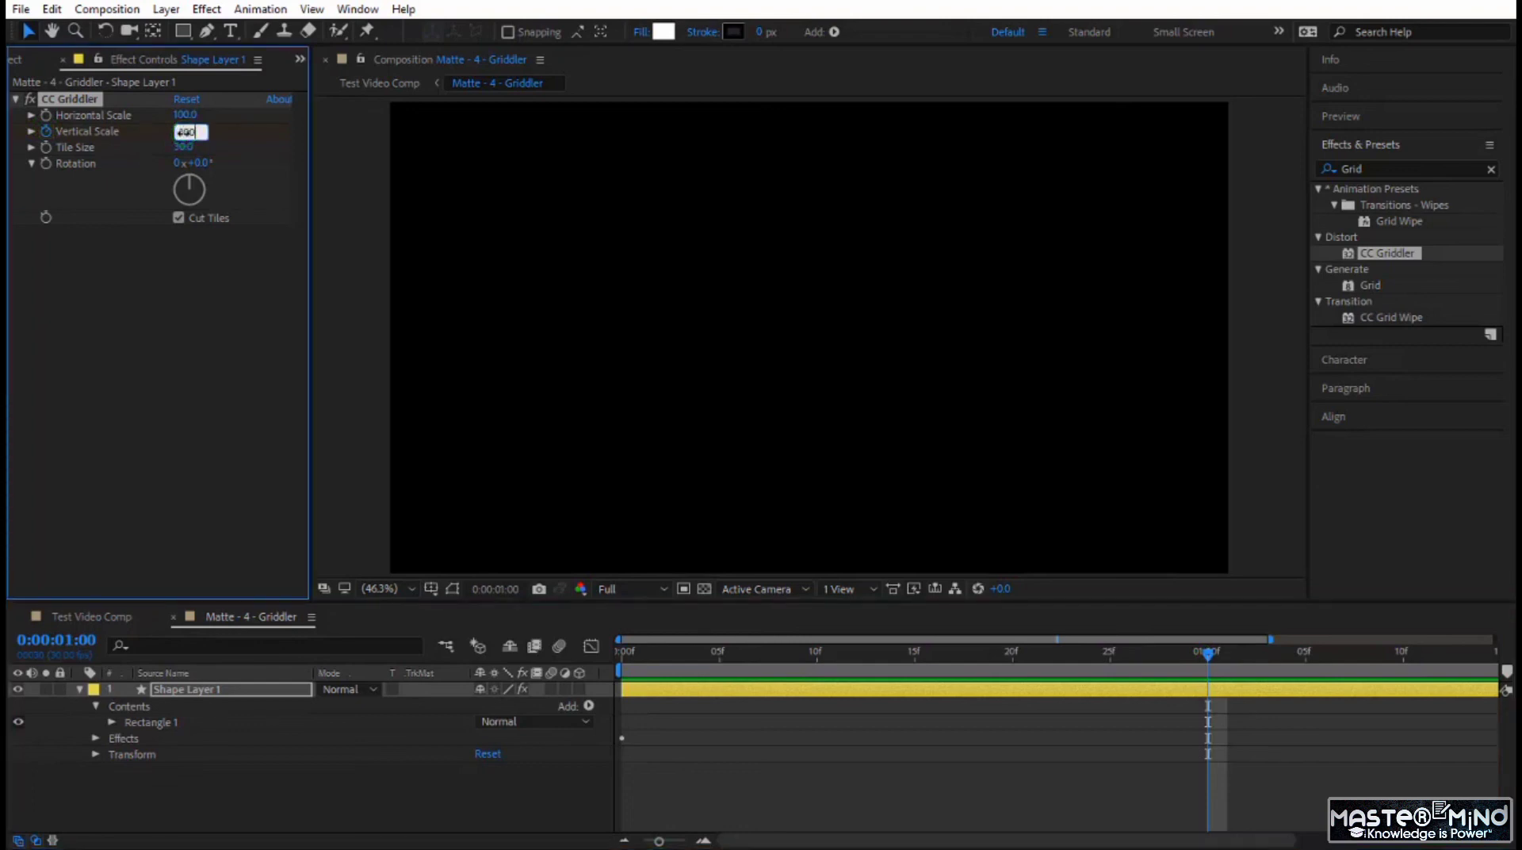
pyautogui.write('100')
pyautogui.press('Return')
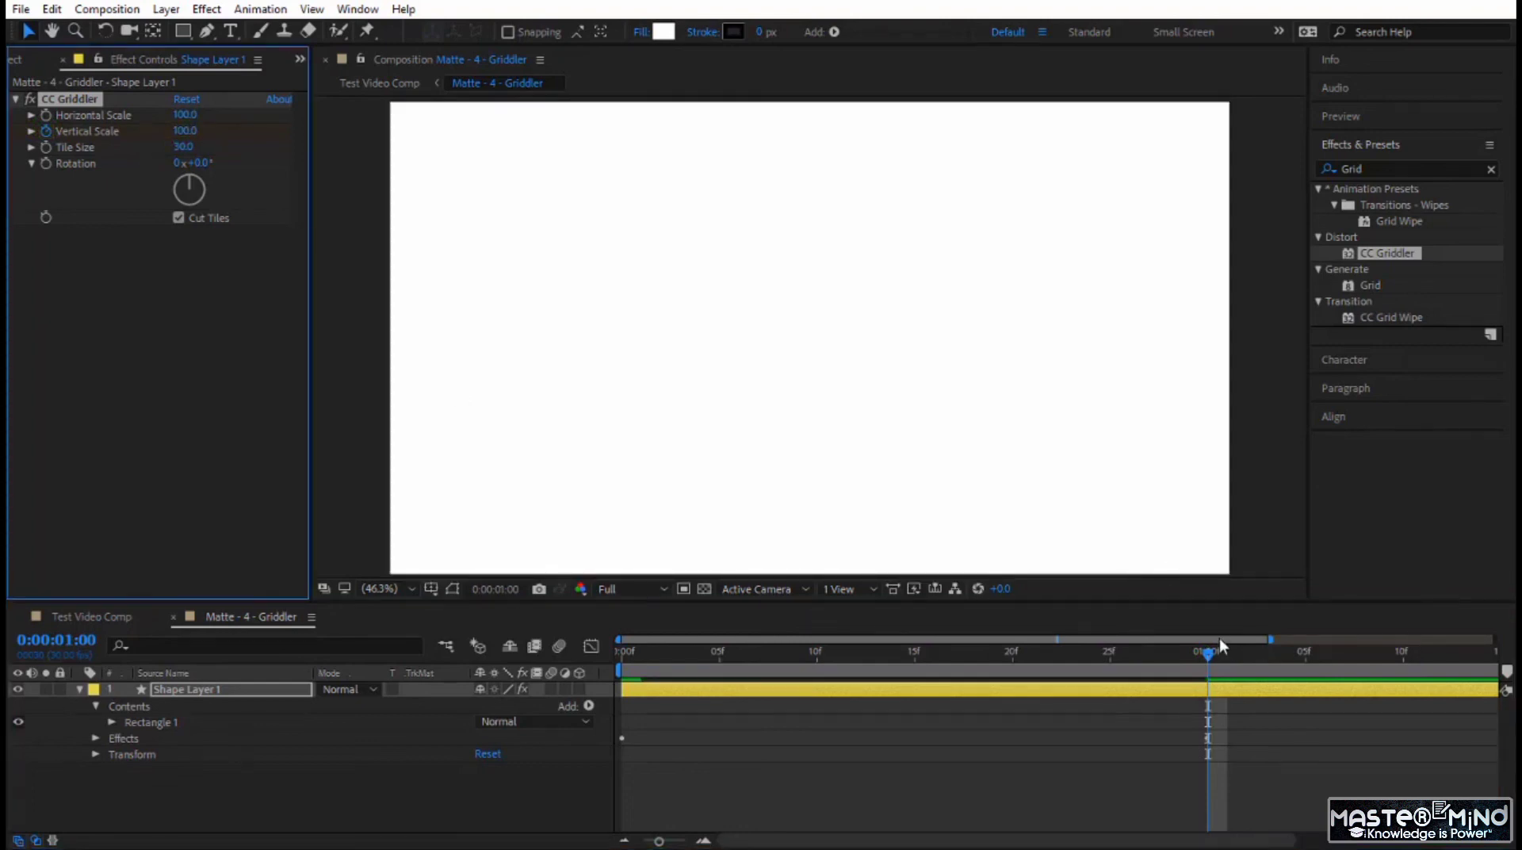
pyautogui.moveTo(1213, 655); pyautogui.dragTo(464, 695)
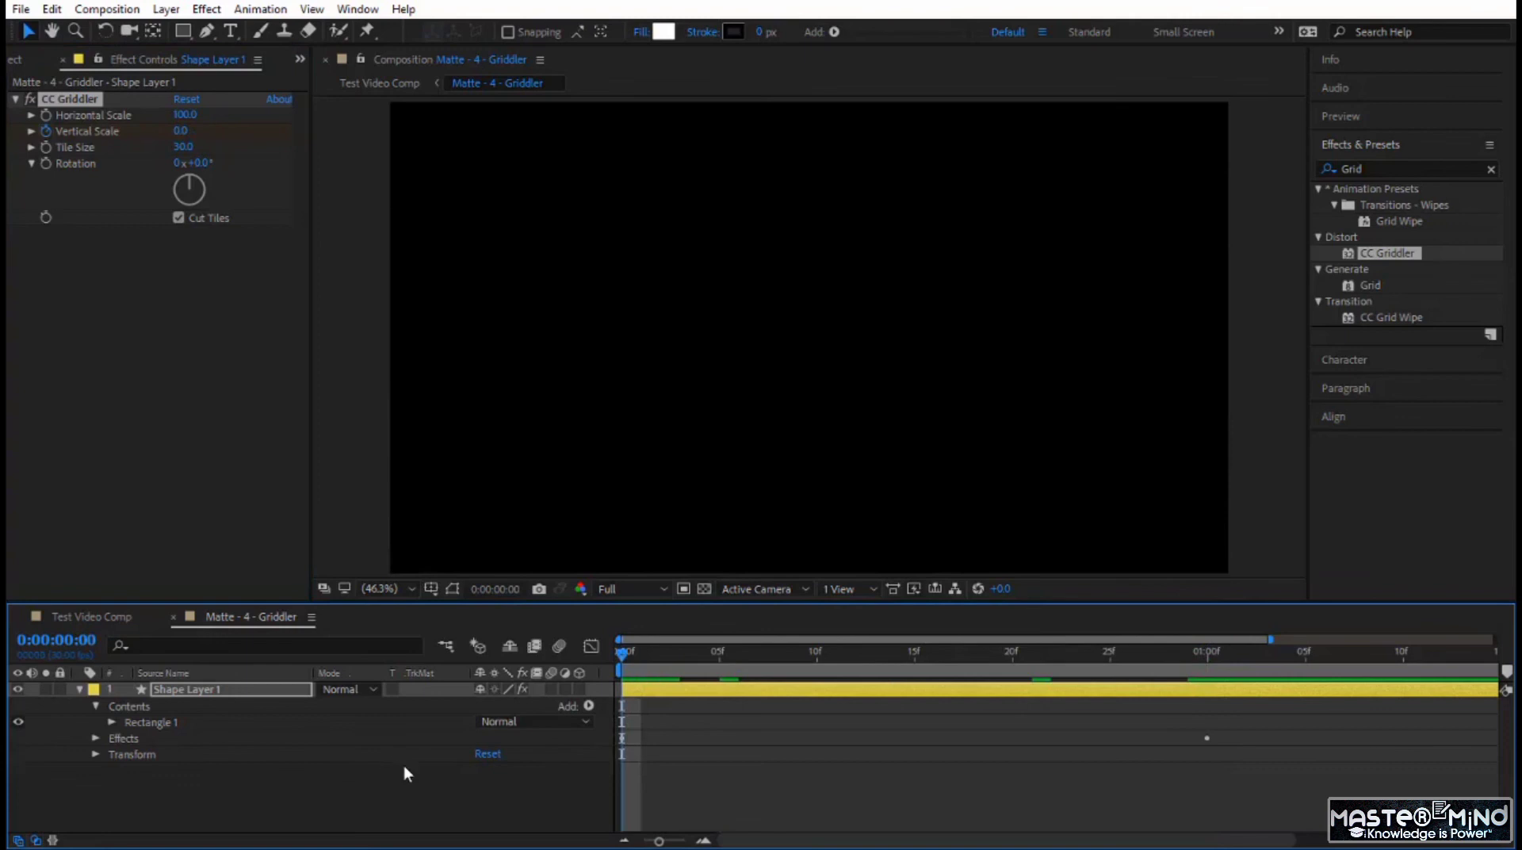
pyautogui.press('space')
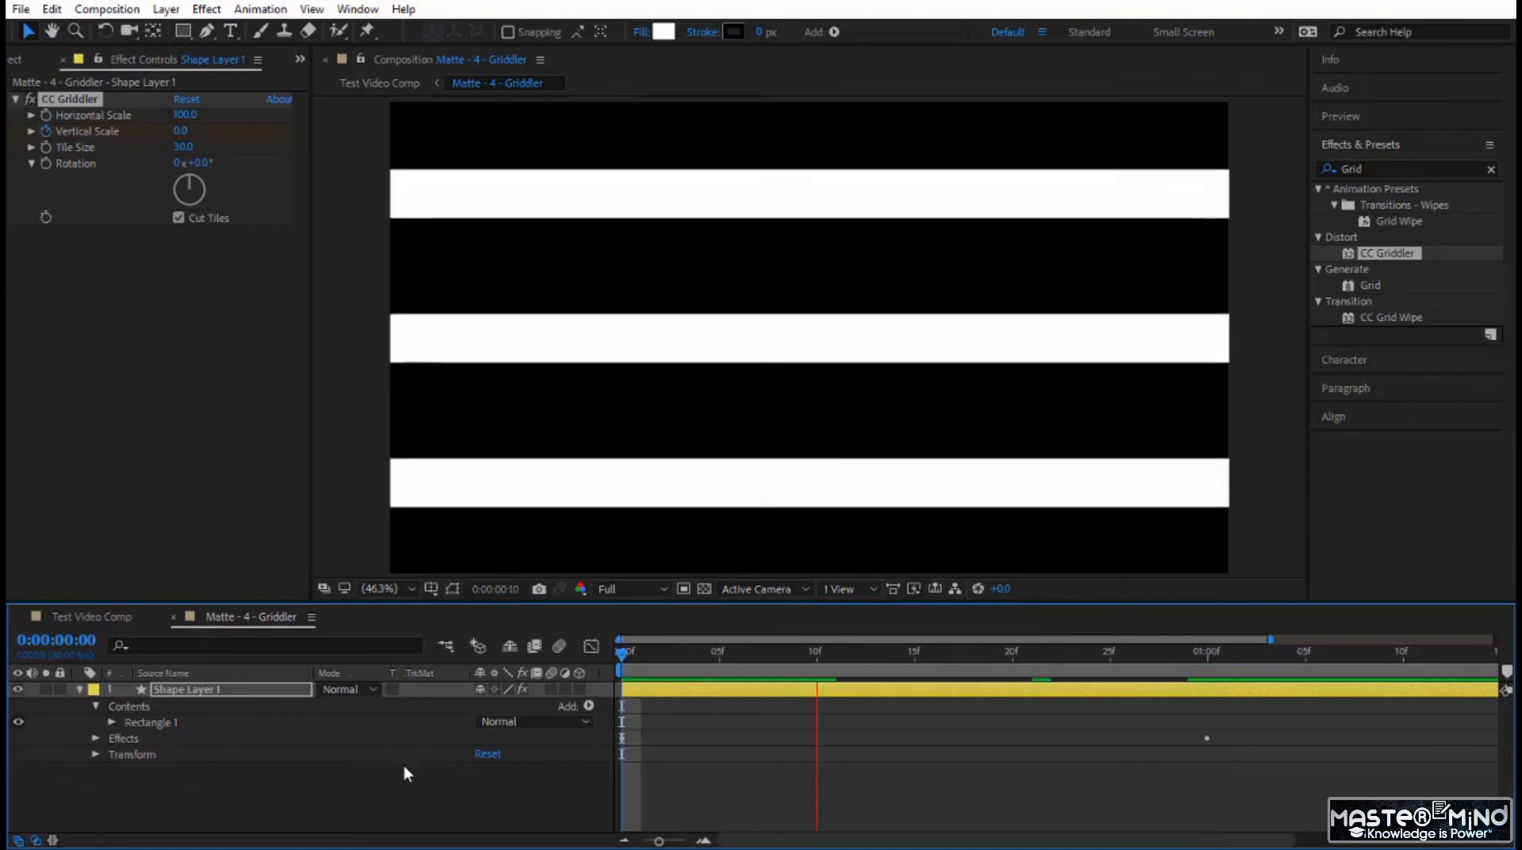
# Try Tile Size 20 and about 25, settle on 15, then cue Test Video Comp at 0:00:02:25
pyautogui.click(186, 147)
pyautogui.write('20')
pyautogui.press('Return')
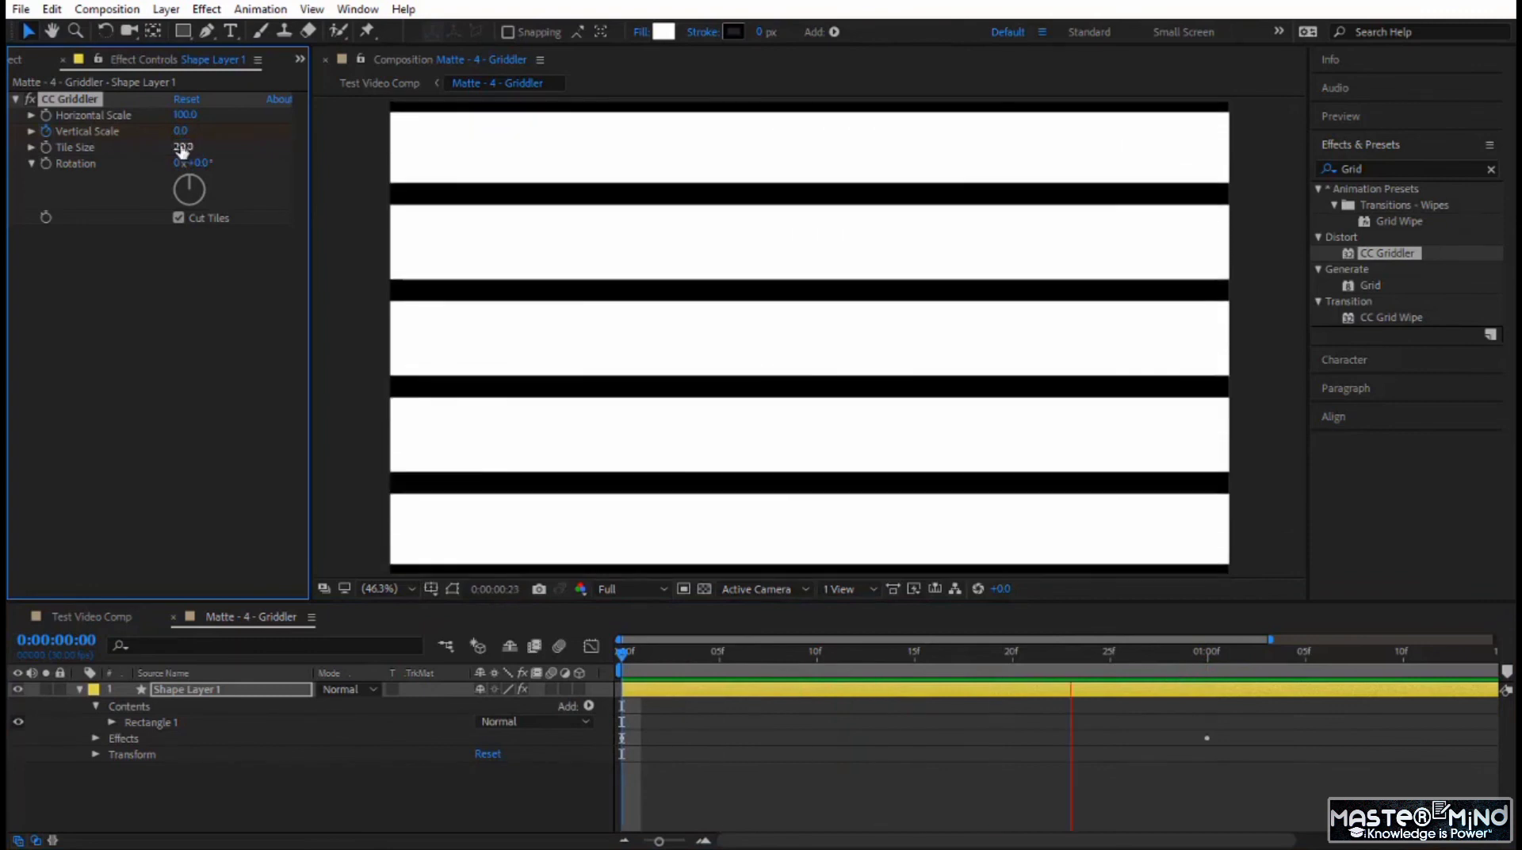
pyautogui.moveTo(190, 148); pyautogui.dragTo(257, 153)
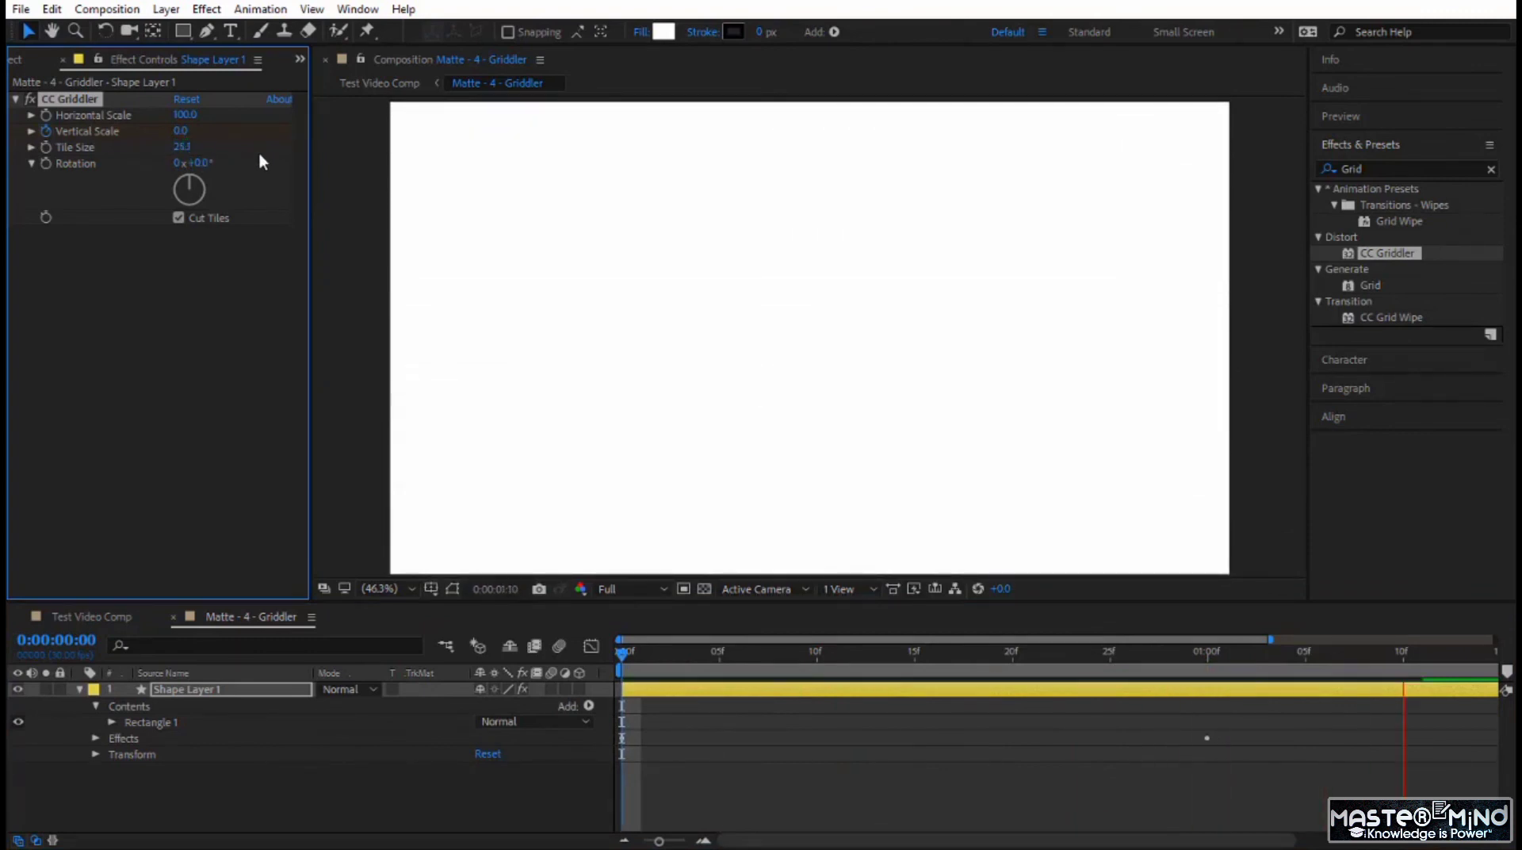
pyautogui.moveTo(774, 650); pyautogui.dragTo(863, 672)
pyautogui.click(180, 147)
pyautogui.write('15')
pyautogui.press('Return')
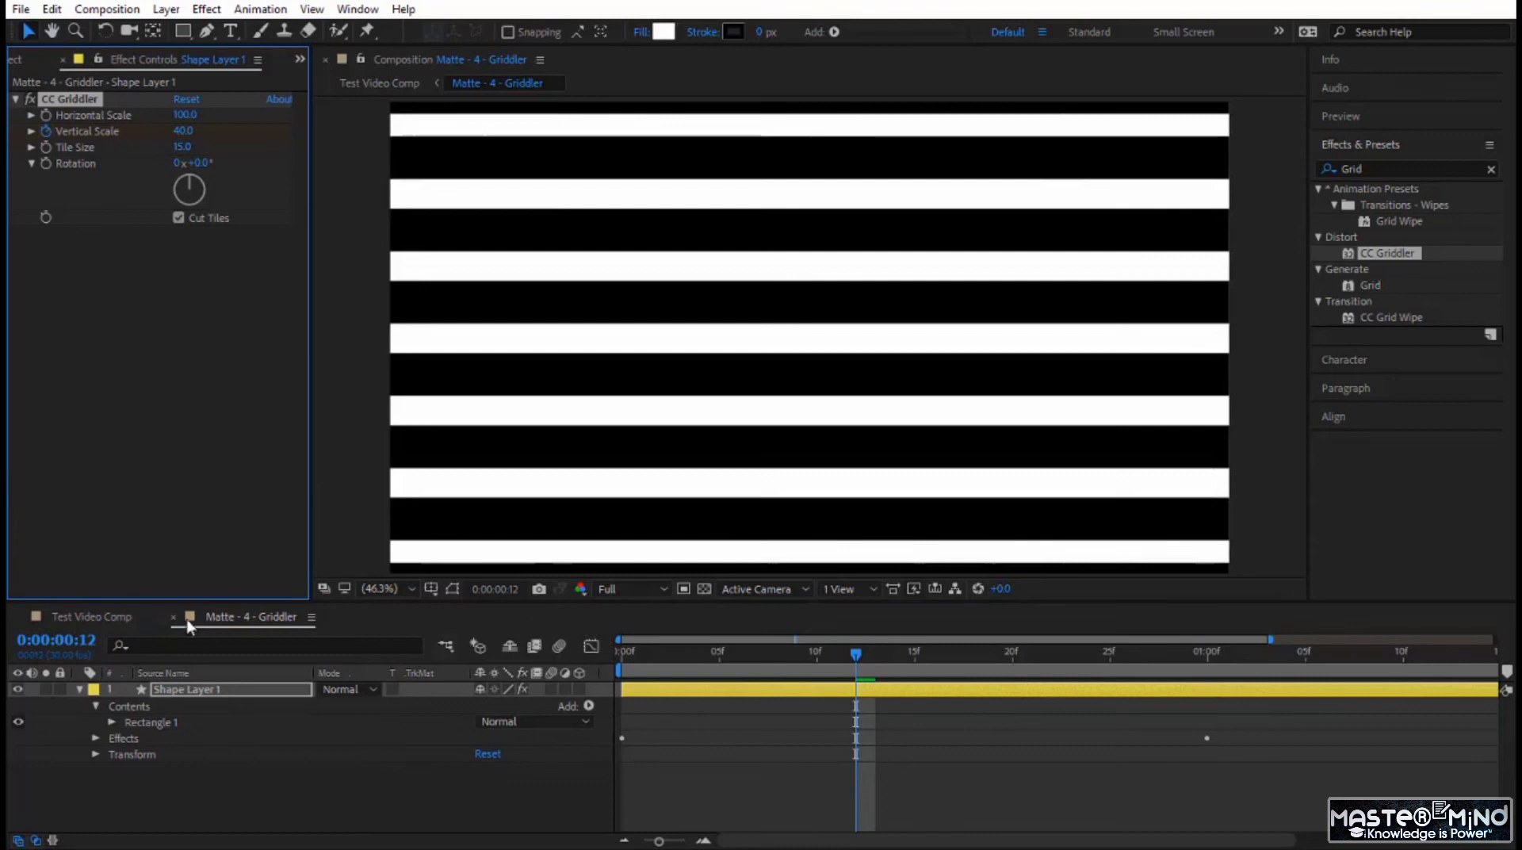
pyautogui.click(65, 617)
pyautogui.click(929, 655)
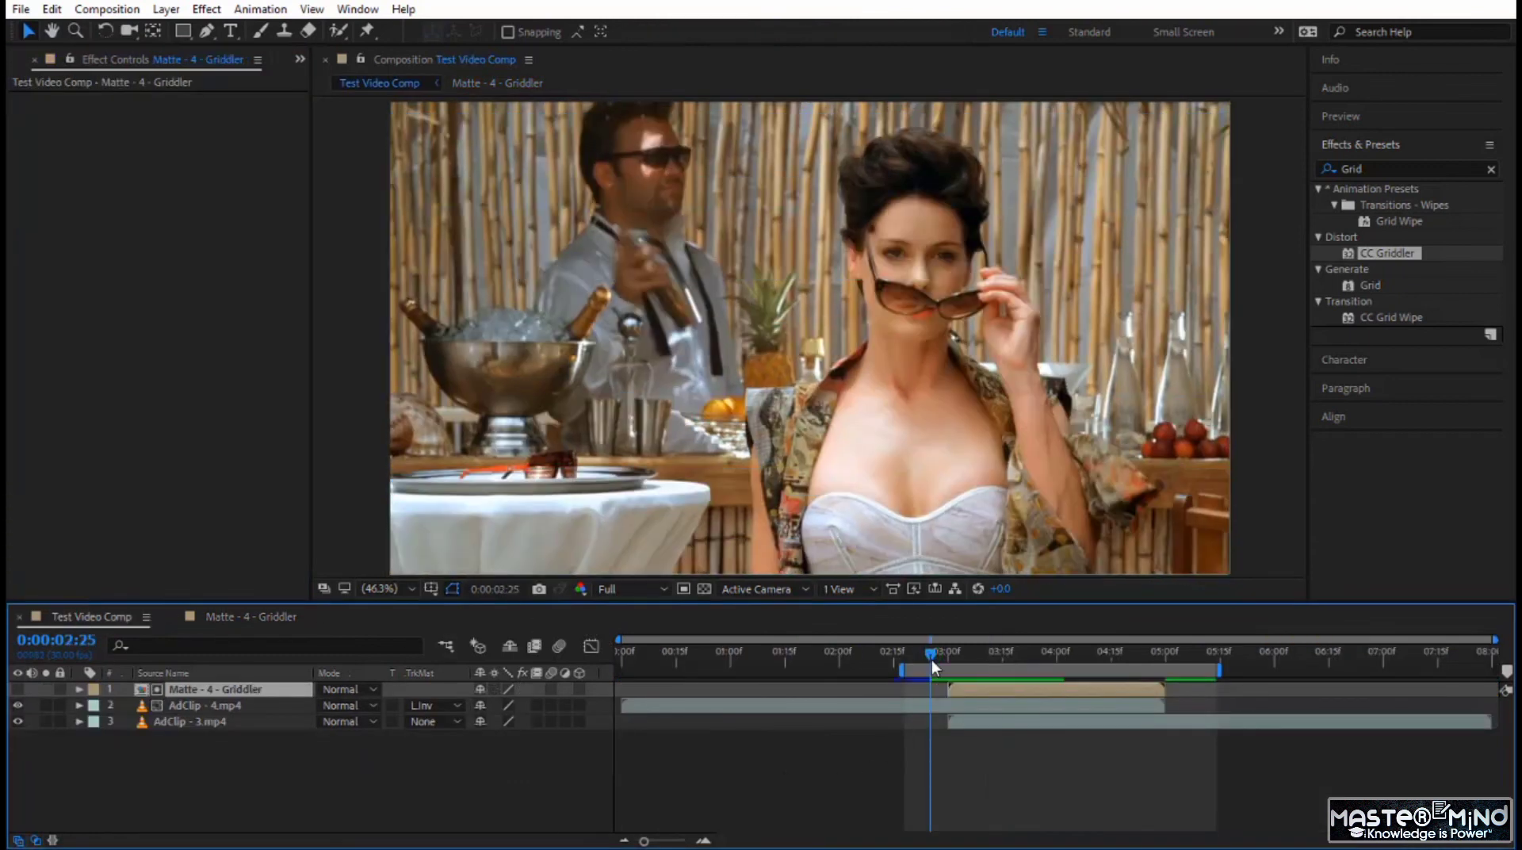
# Play and stop the Tile Size 15 striped transition, then return to Matte - 4 - Griddler
pyautogui.press('space')
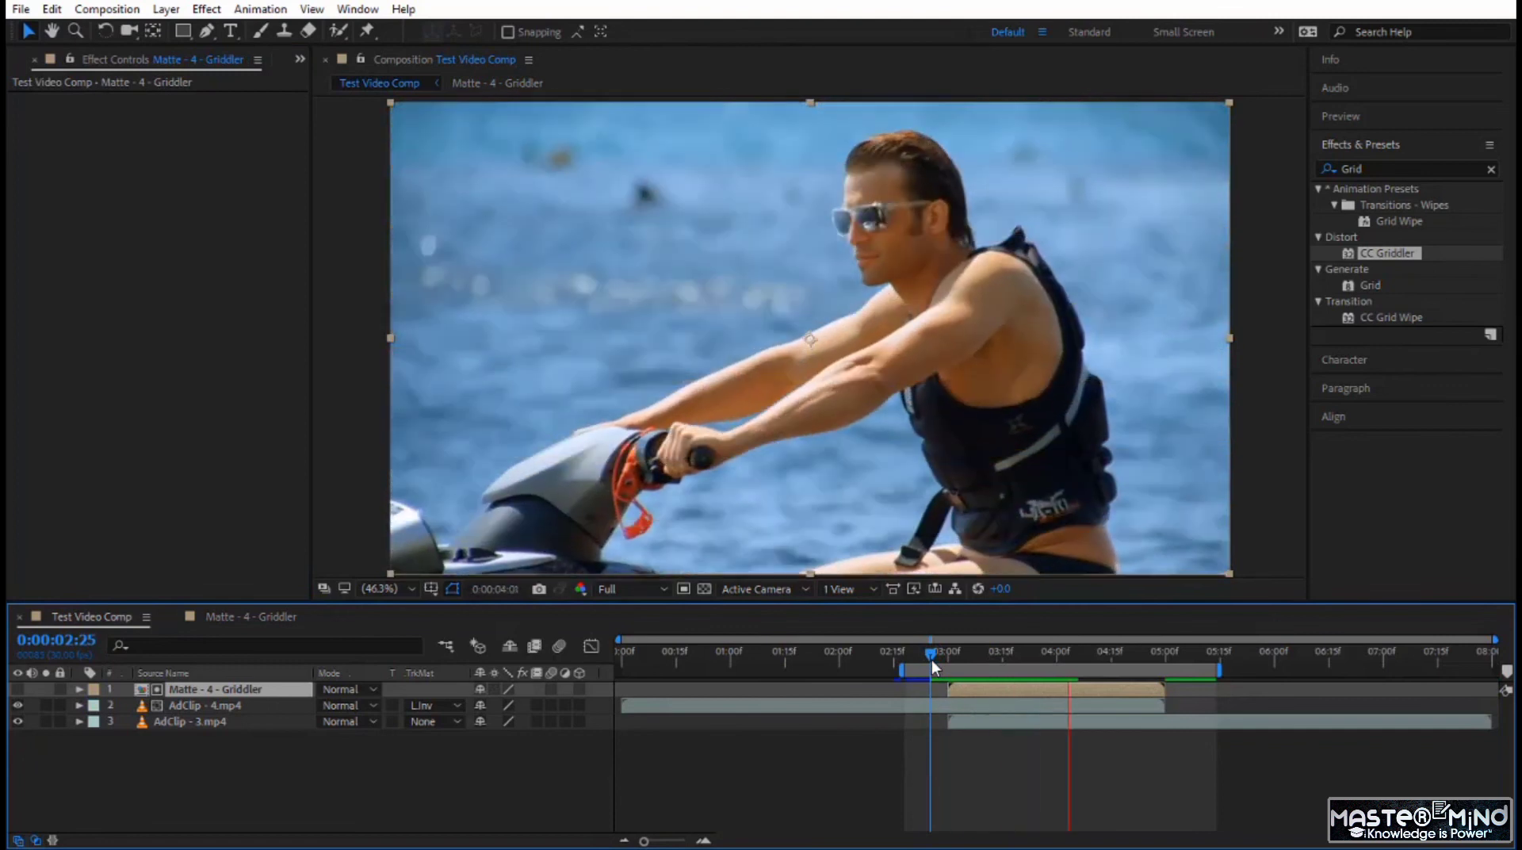
pyautogui.click(931, 658)
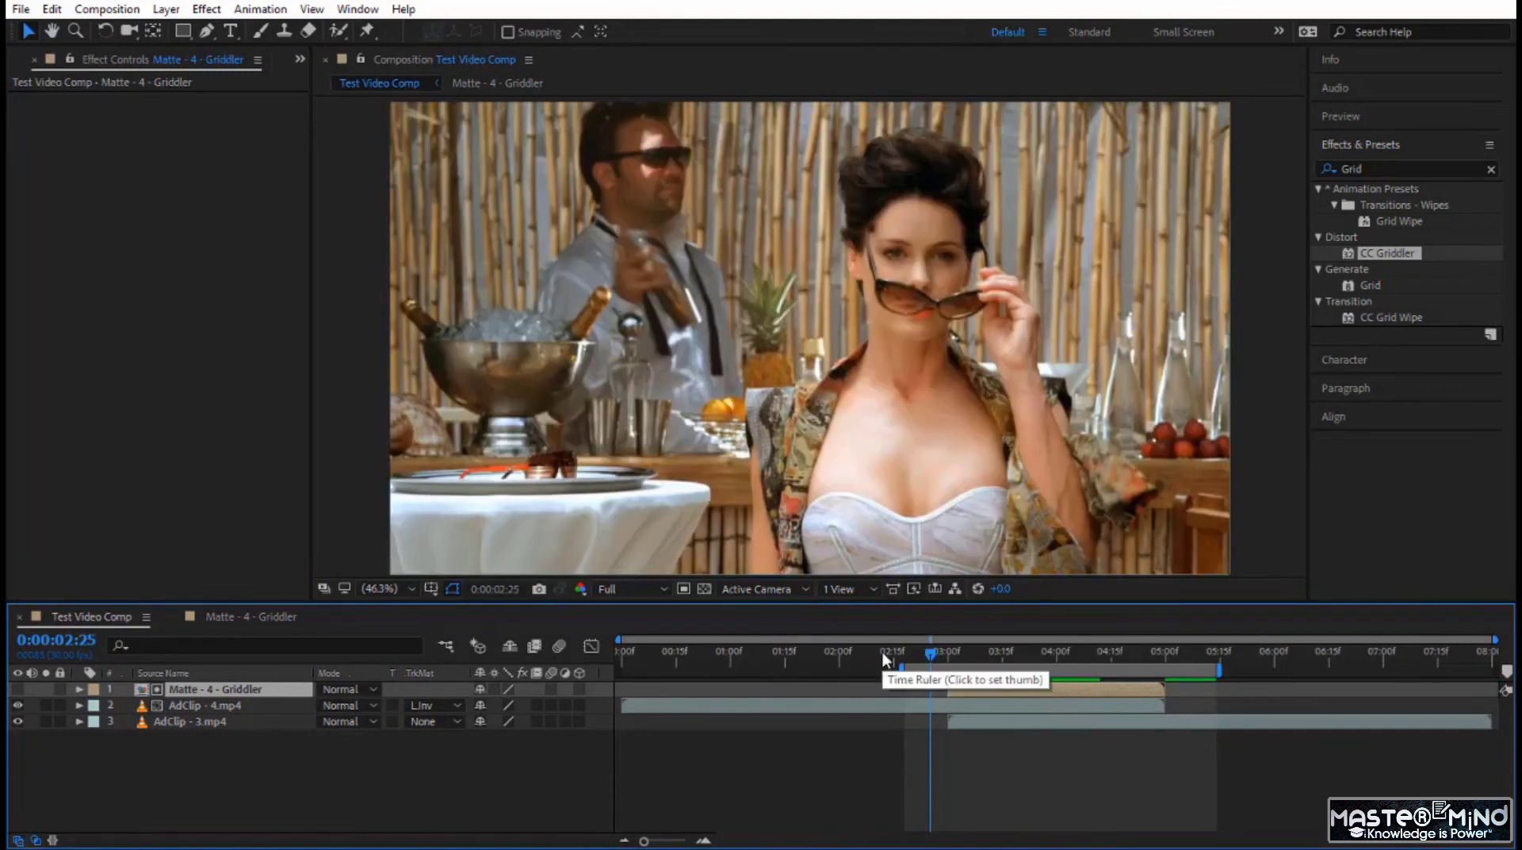
pyautogui.click(264, 611)
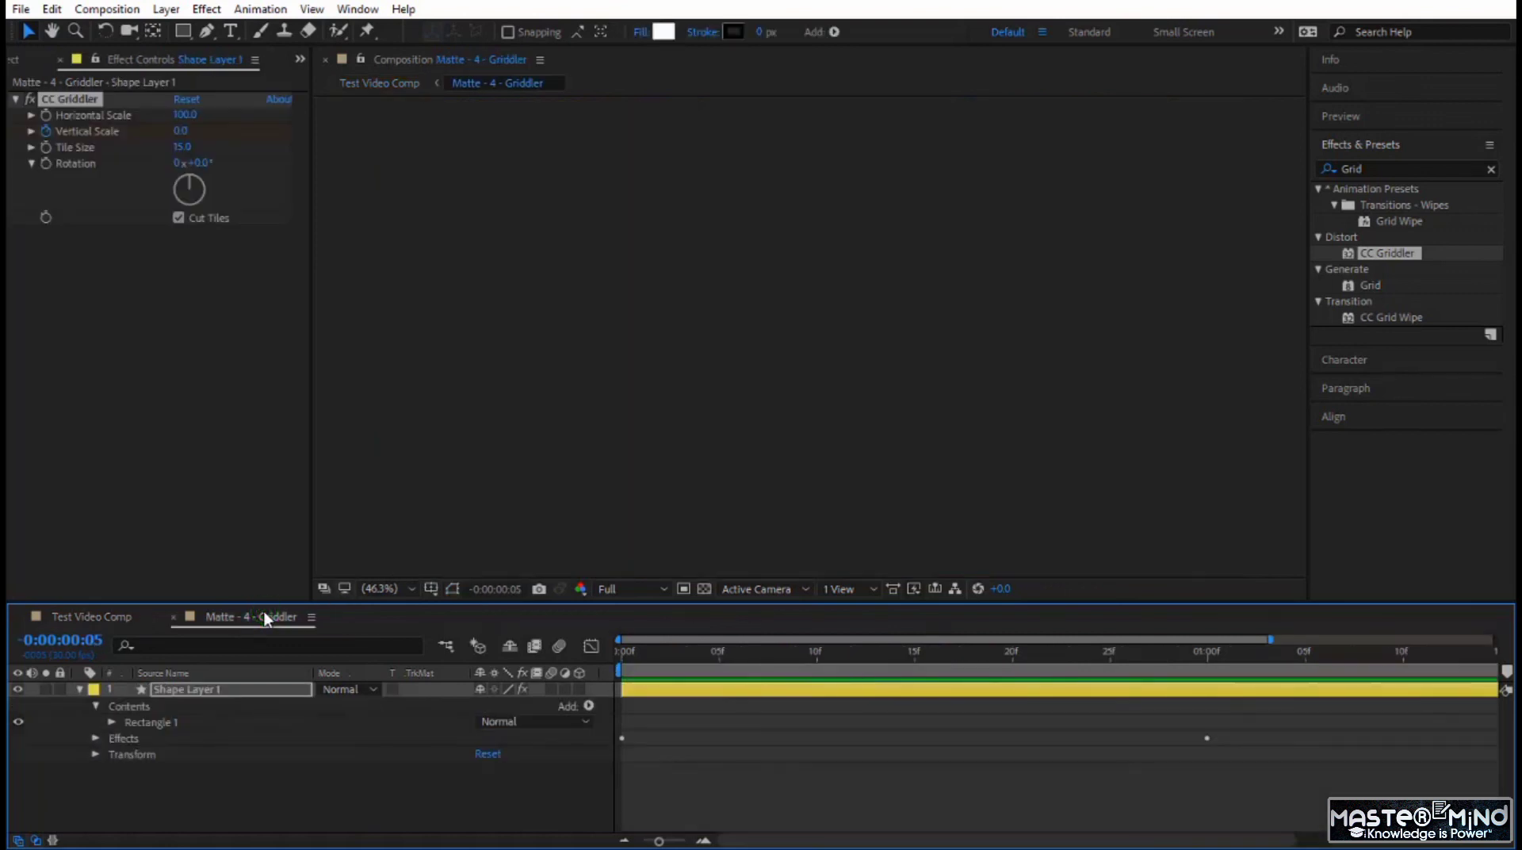
# Keyframe Horizontal Scale from 0 at frame 0 to 100 at one second
pyautogui.moveTo(920, 650); pyautogui.dragTo(525, 685)
pyautogui.click(182, 114)
pyautogui.write('0')
pyautogui.press('Return')
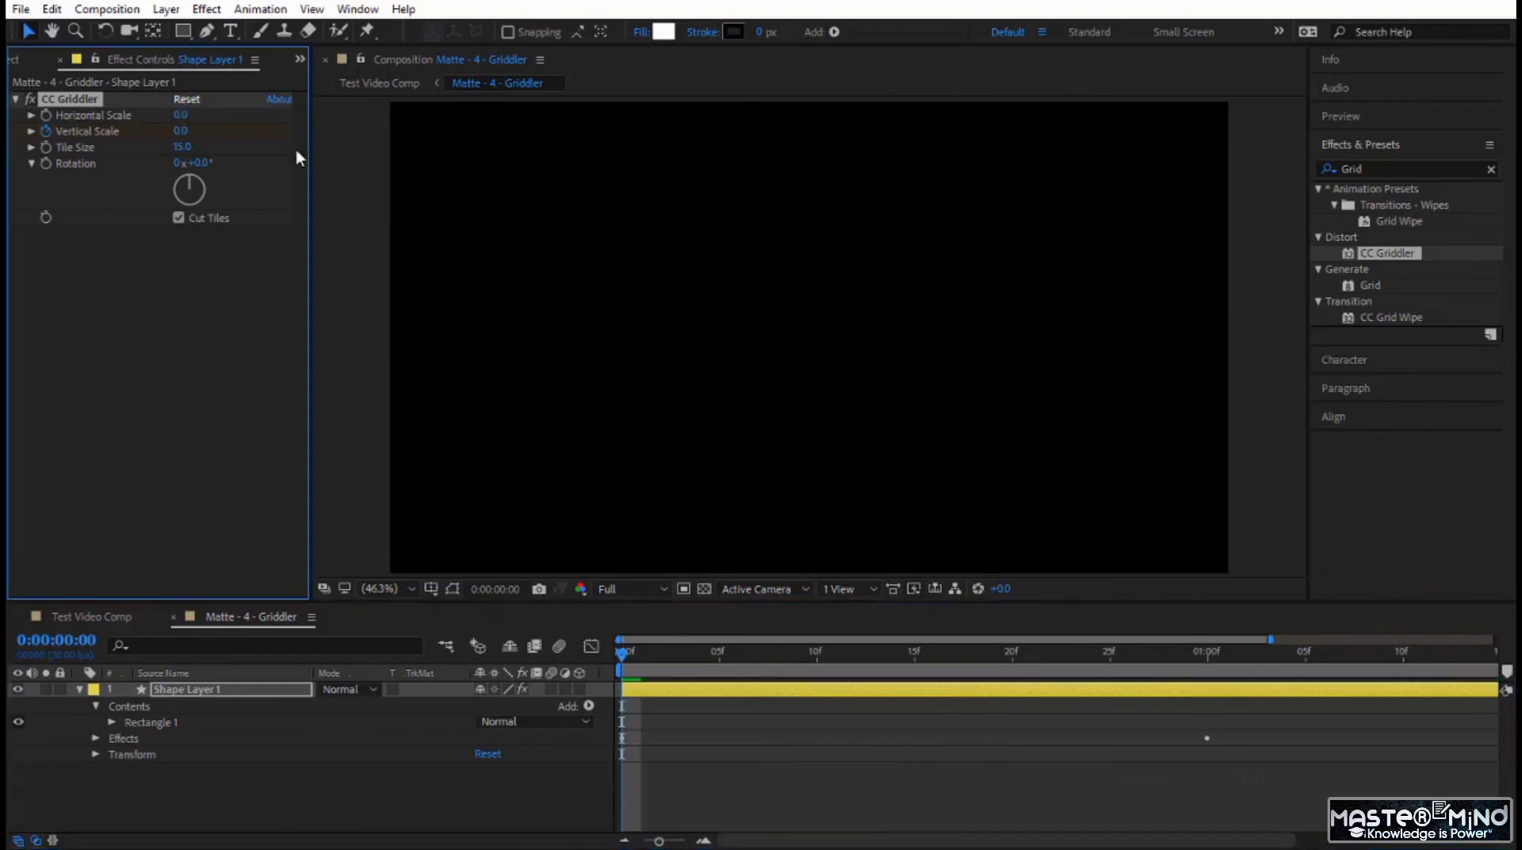
pyautogui.click(287, 699)
pyautogui.press('u')
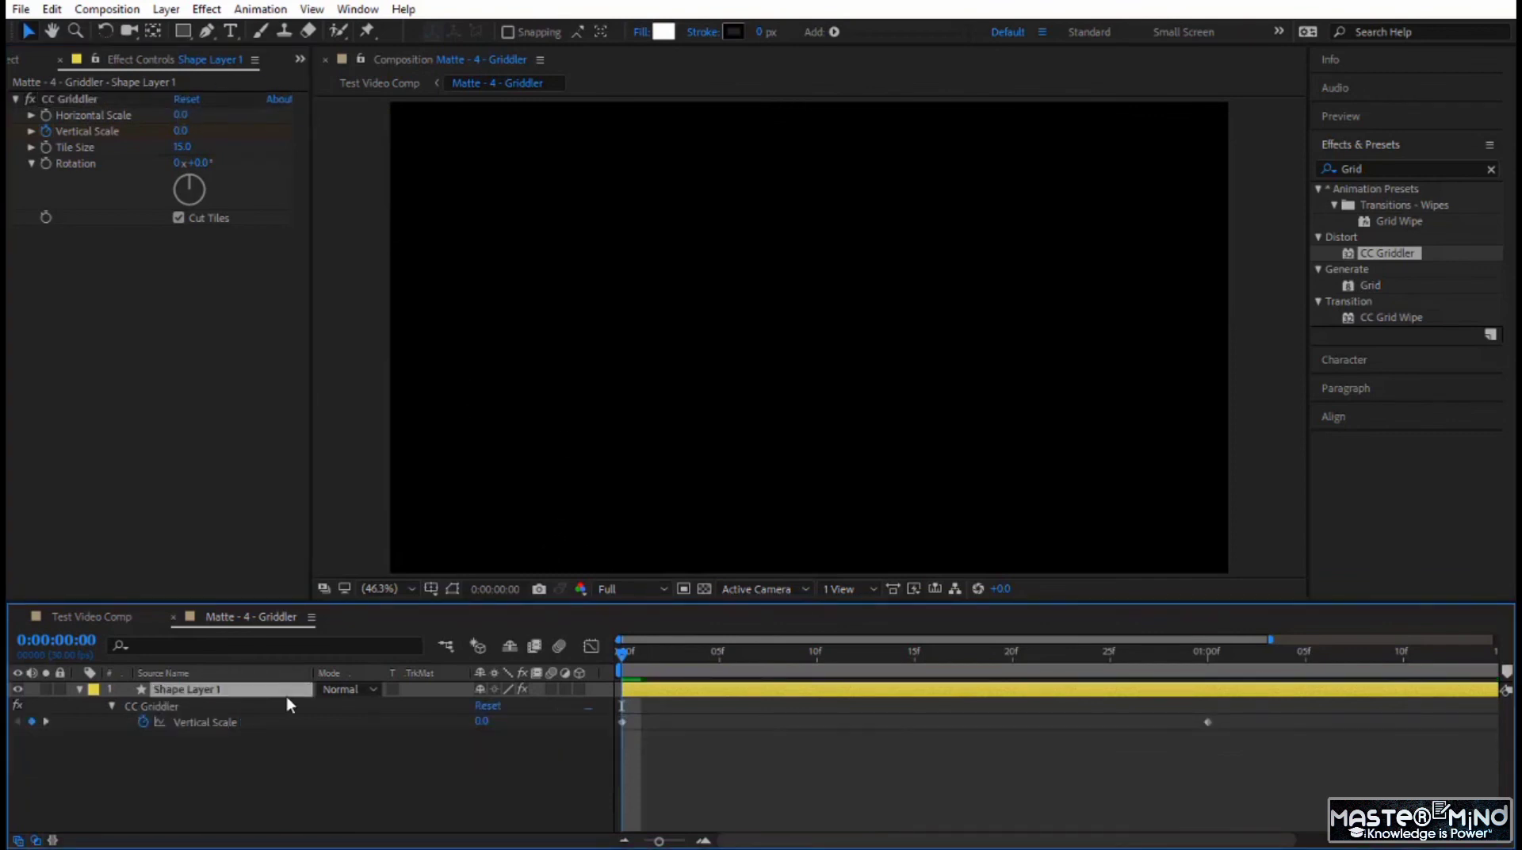
pyautogui.click(46, 115)
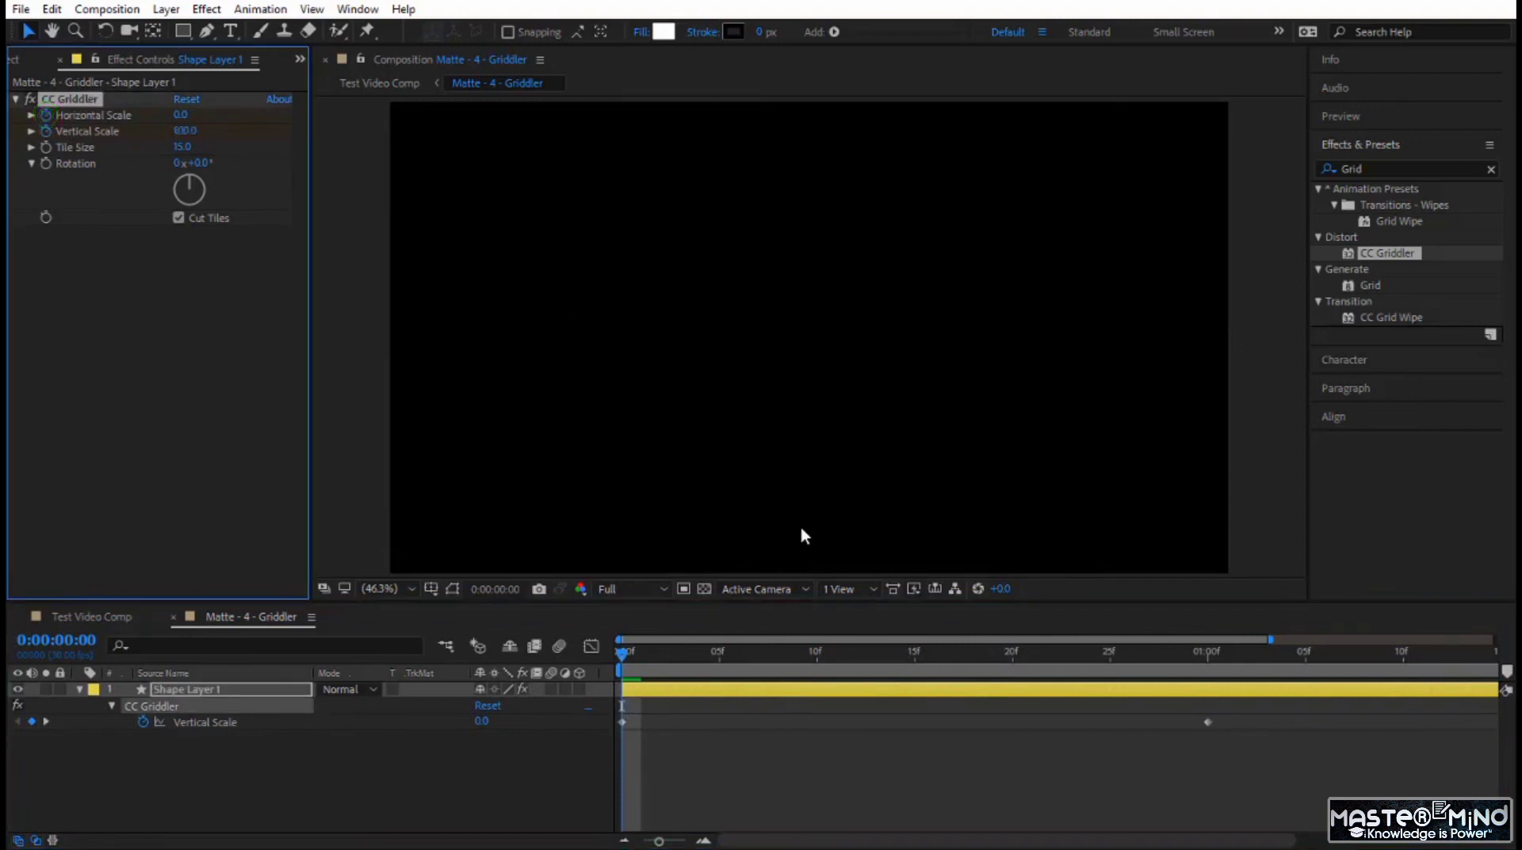
pyautogui.press('k')
pyautogui.click(182, 115)
pyautogui.write('100')
pyautogui.press('Return')
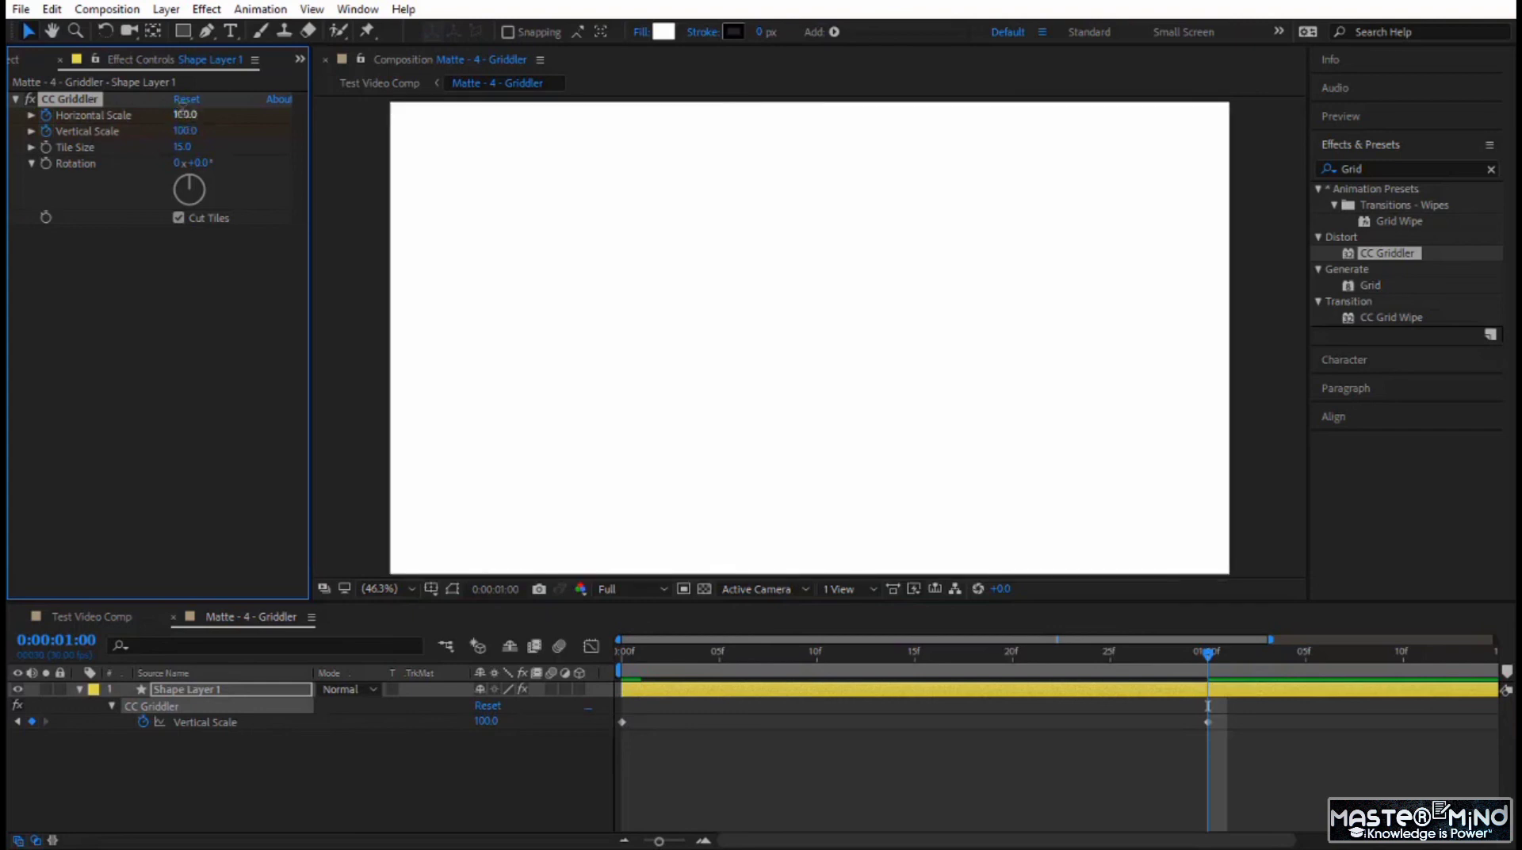
# Scrub from 0:16 to watch the grid squares grow, then show Test Video Comp at 0:00:02:25
pyautogui.click(957, 656)
pyautogui.moveTo(906, 674); pyautogui.dragTo(1116, 705)
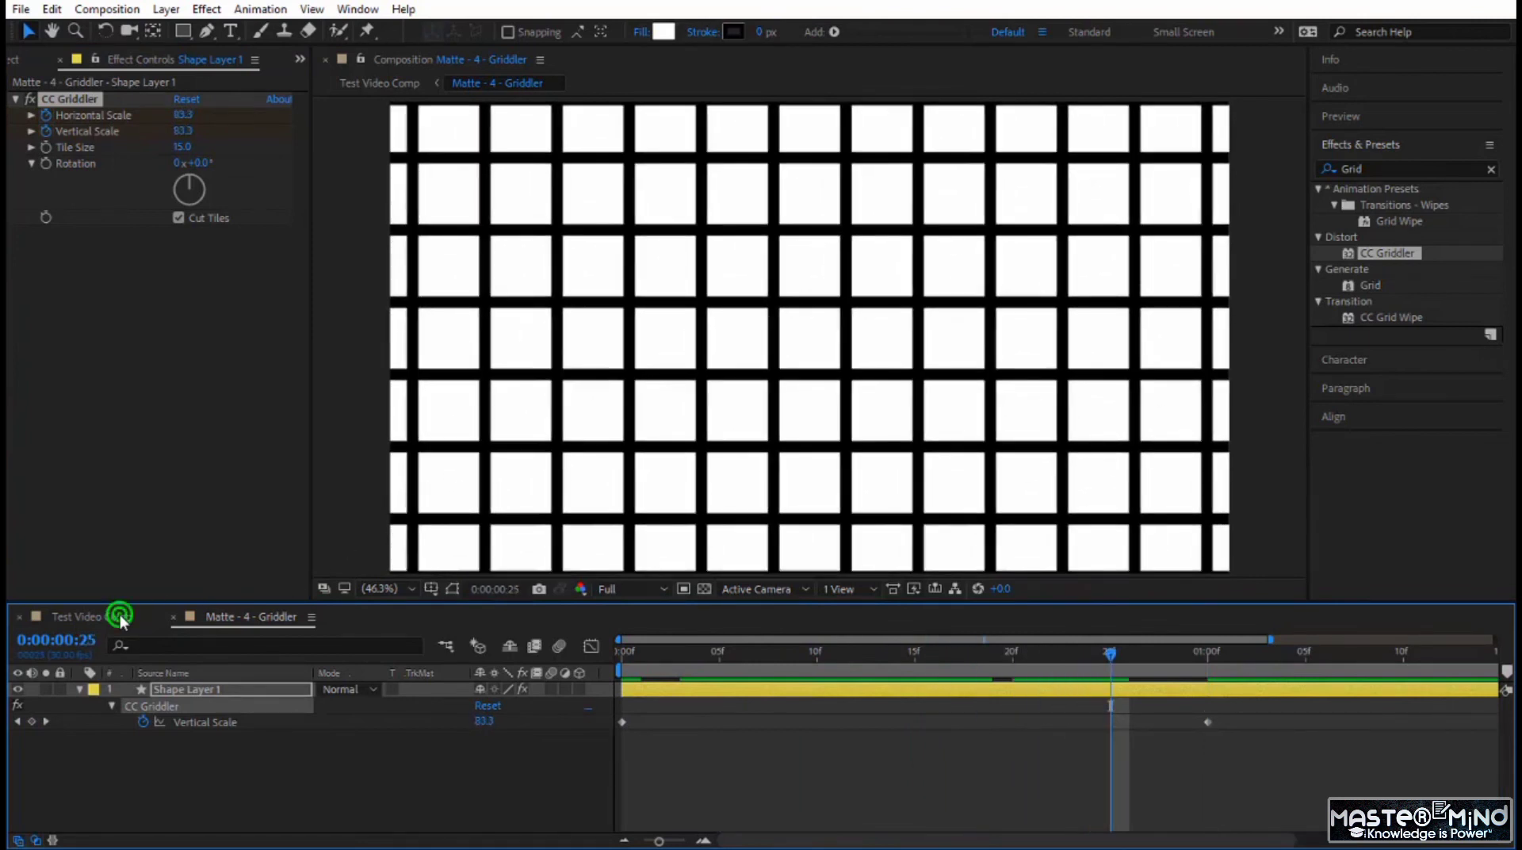
pyautogui.click(121, 616)
pyautogui.click(930, 655)
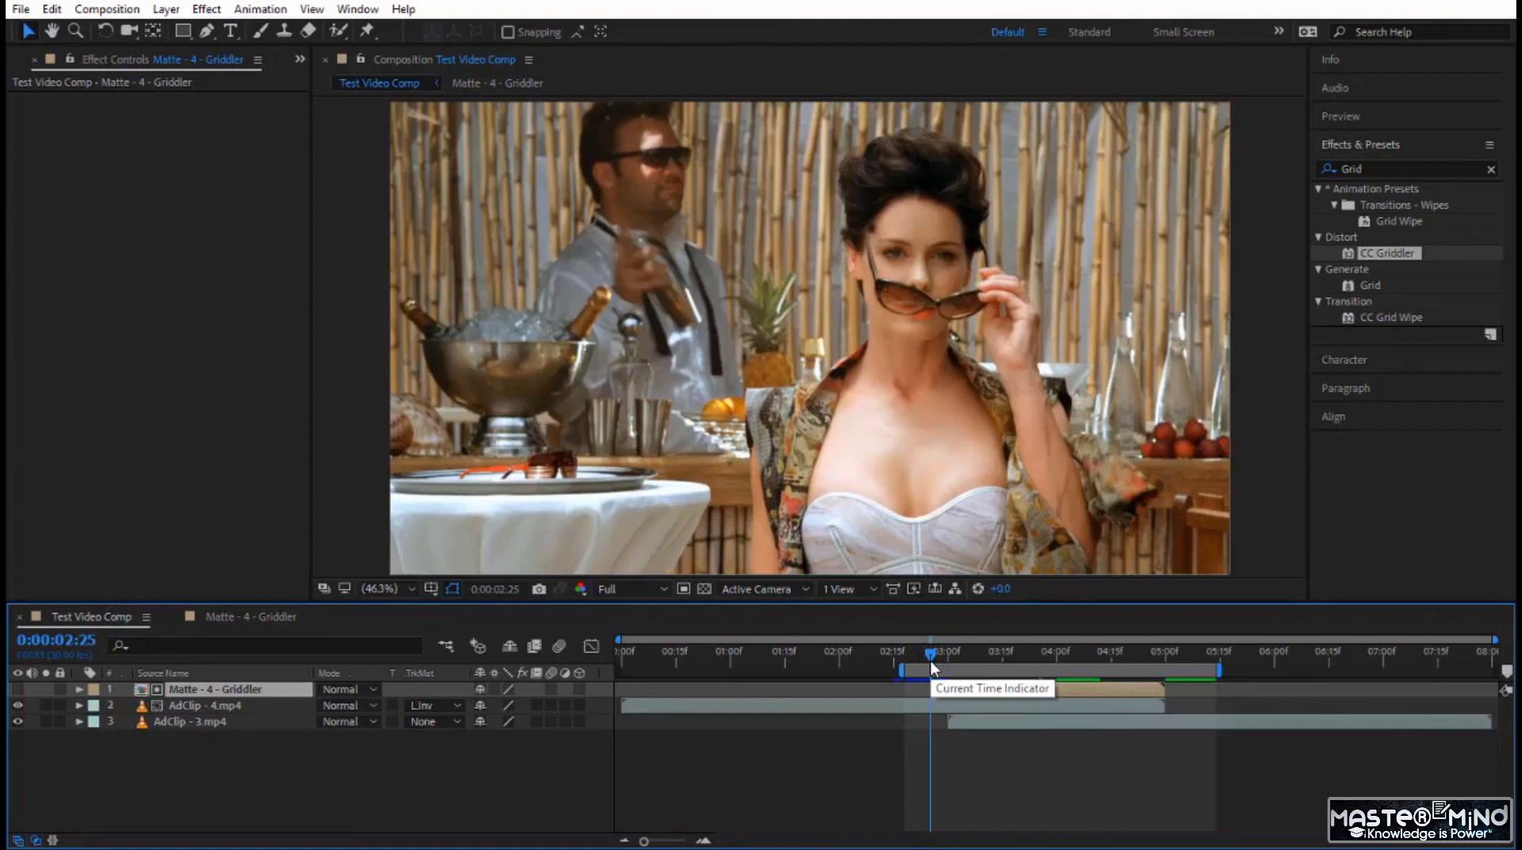
# Play the grid transition twice, park at 0:00:03:12, and bring up Matte - 4 - Griddler
pyautogui.press('space')
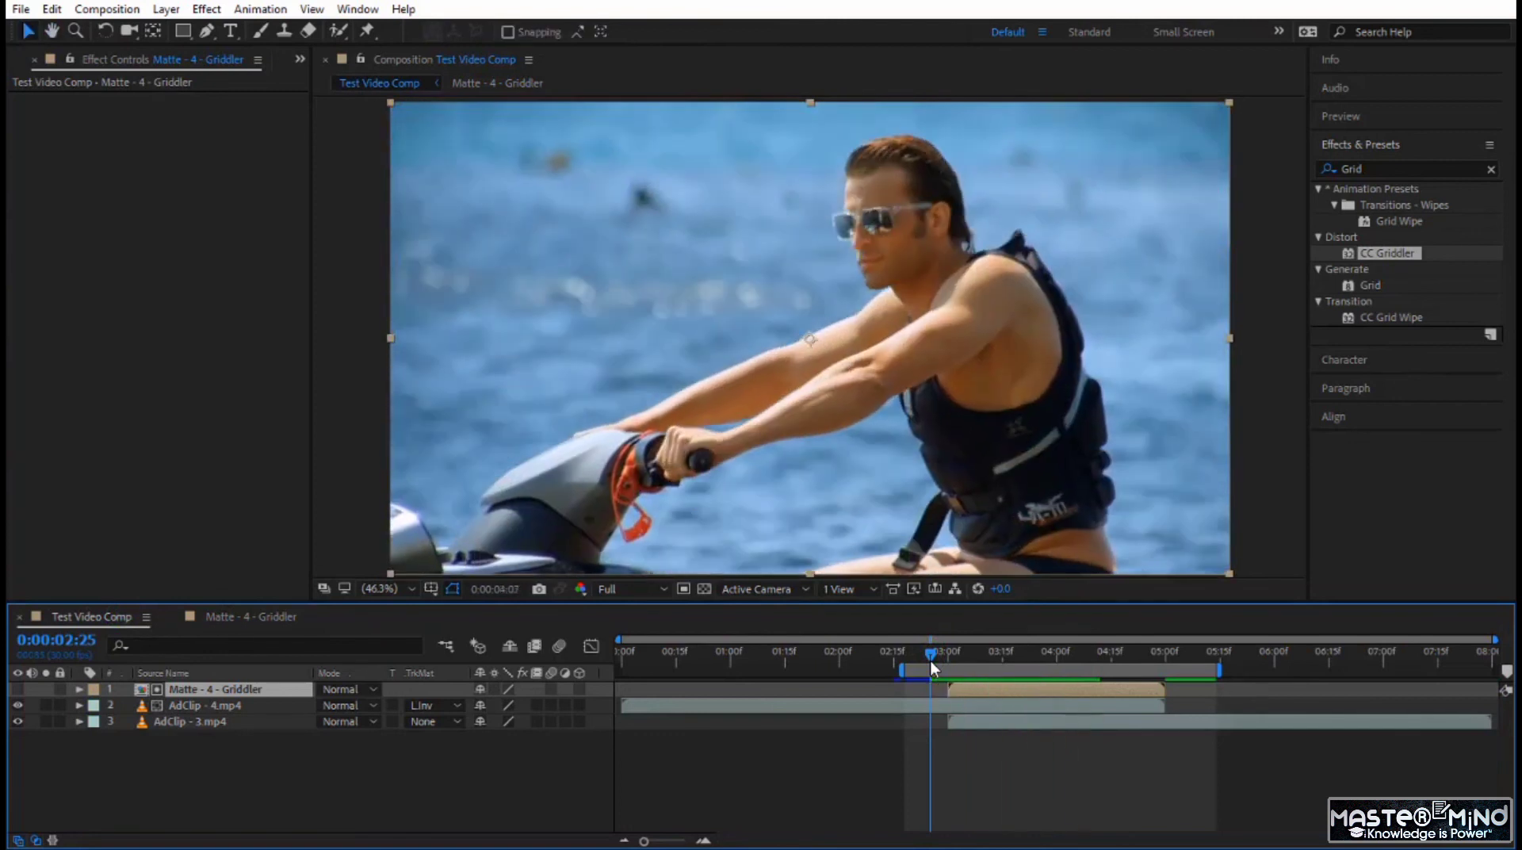
pyautogui.press('space')
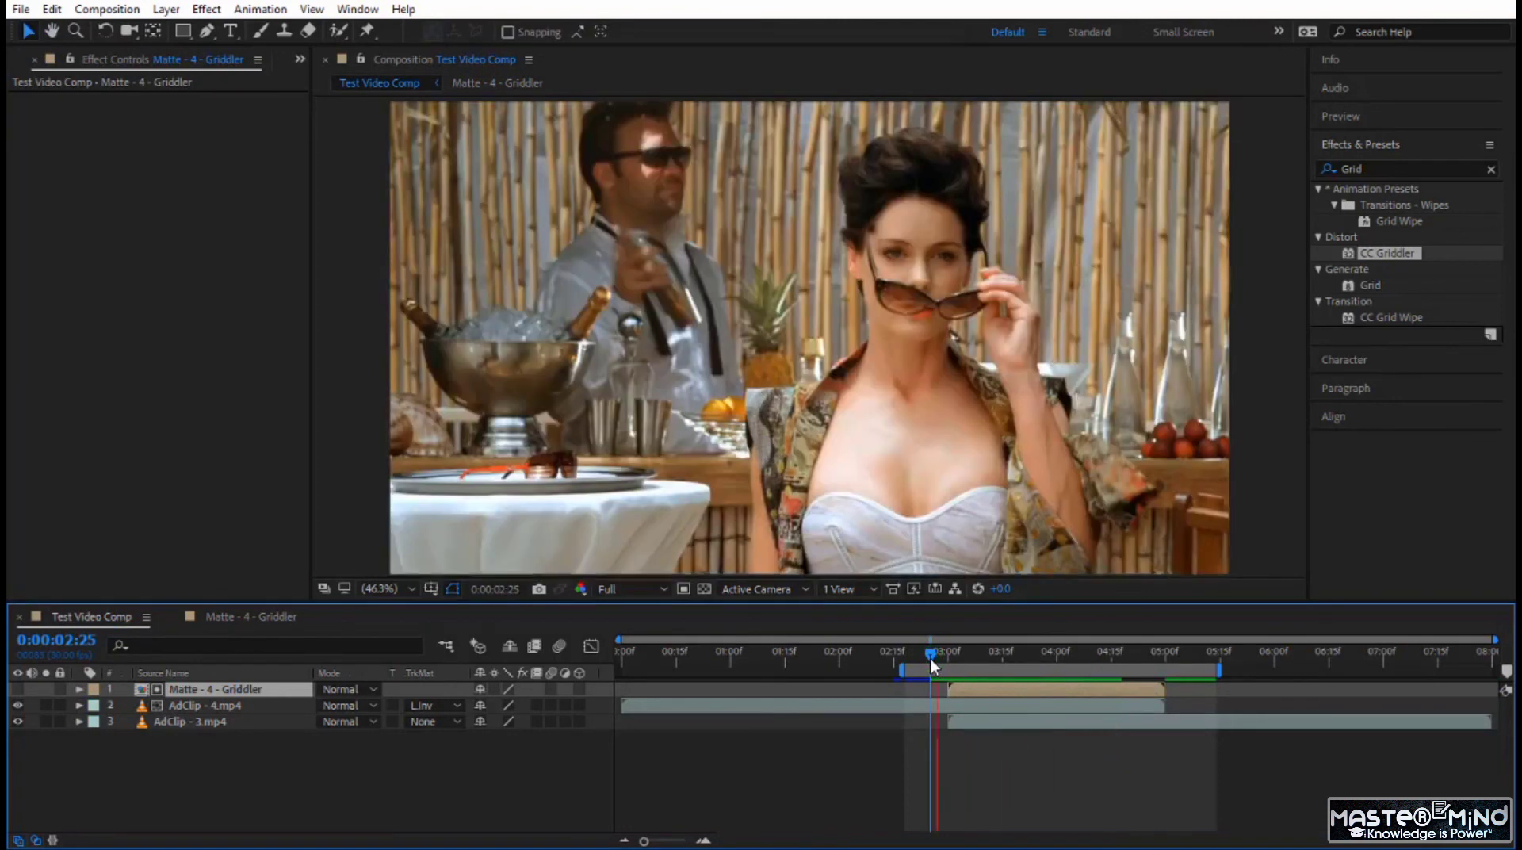
pyautogui.press('space')
pyautogui.moveTo(930, 658); pyautogui.dragTo(1002, 674)
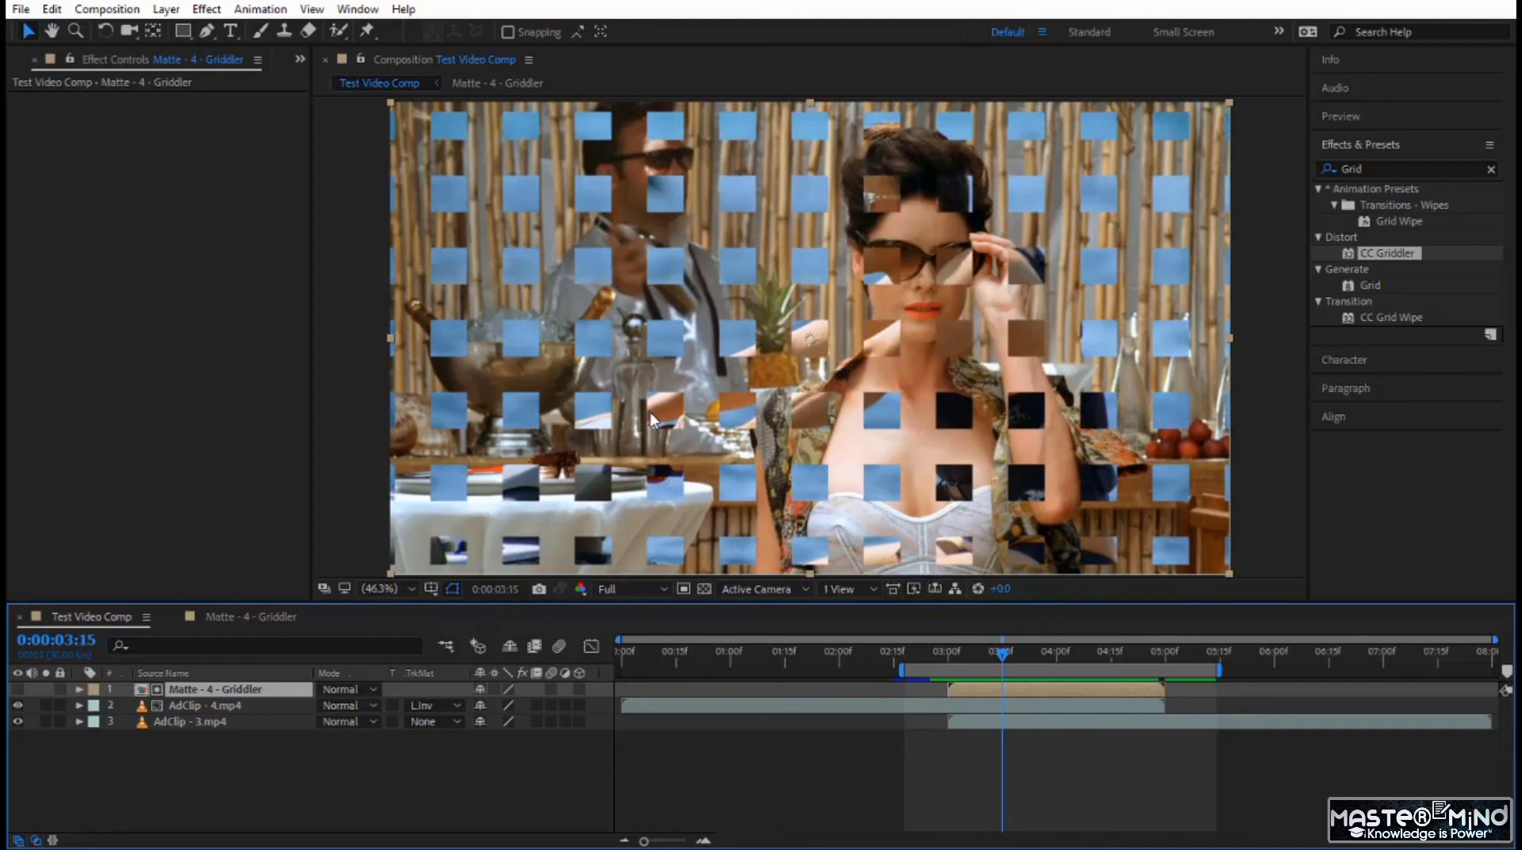
pyautogui.click(279, 615)
# Apply Easy Ease (F9) to all four scale keyframes of Shape Layer 1
pyautogui.click(240, 691)
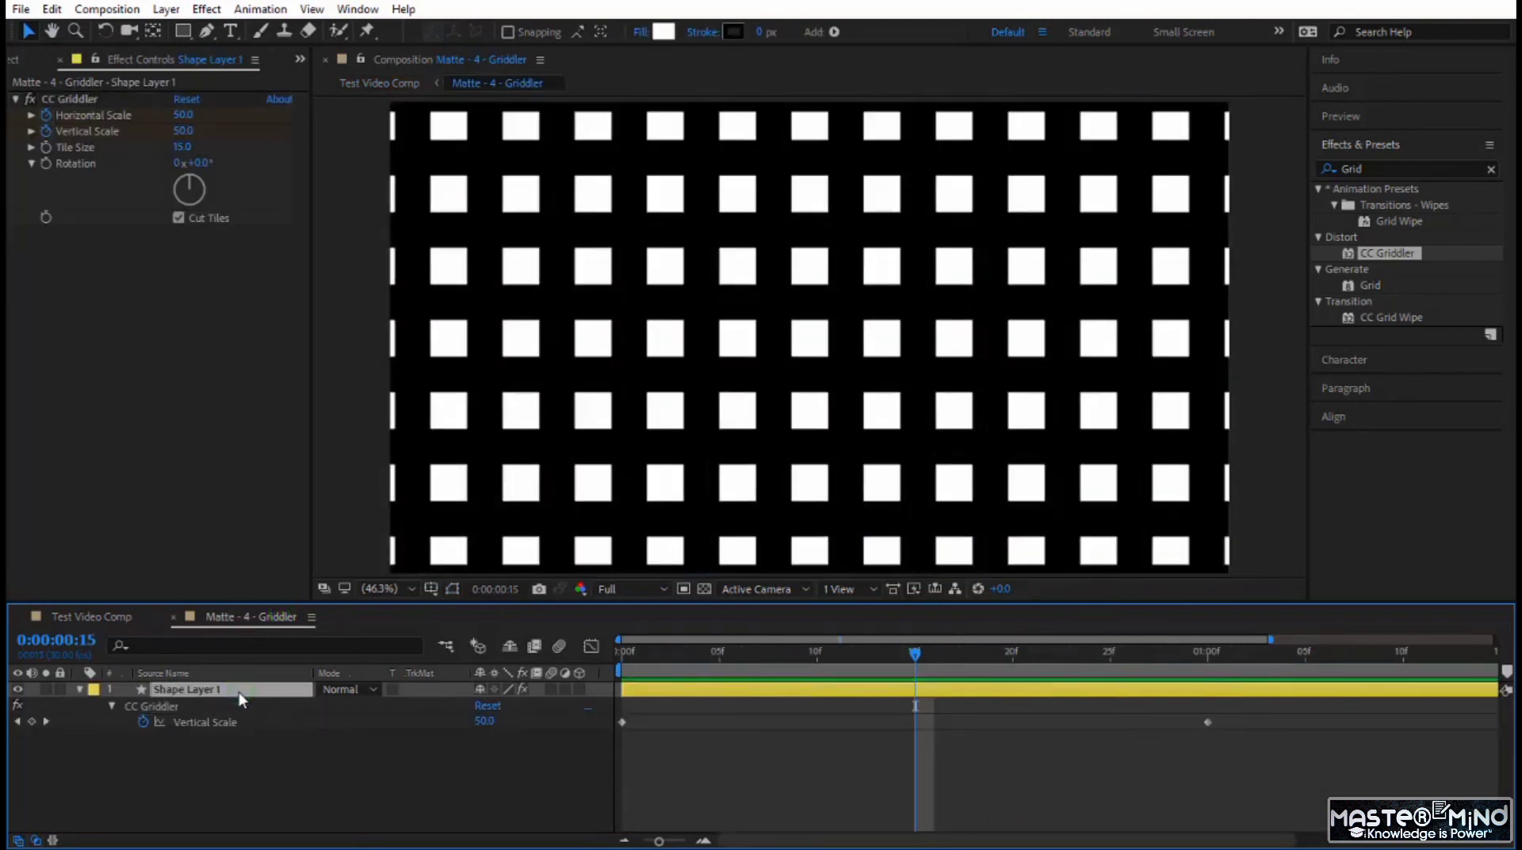
pyautogui.press('u')
pyautogui.click(1285, 769)
pyautogui.moveTo(1285, 768); pyautogui.dragTo(602, 712)
pyautogui.press('F9')
# In the Graph Editor, raise the final keyframe's ease influence to about 99%
pyautogui.click(588, 648)
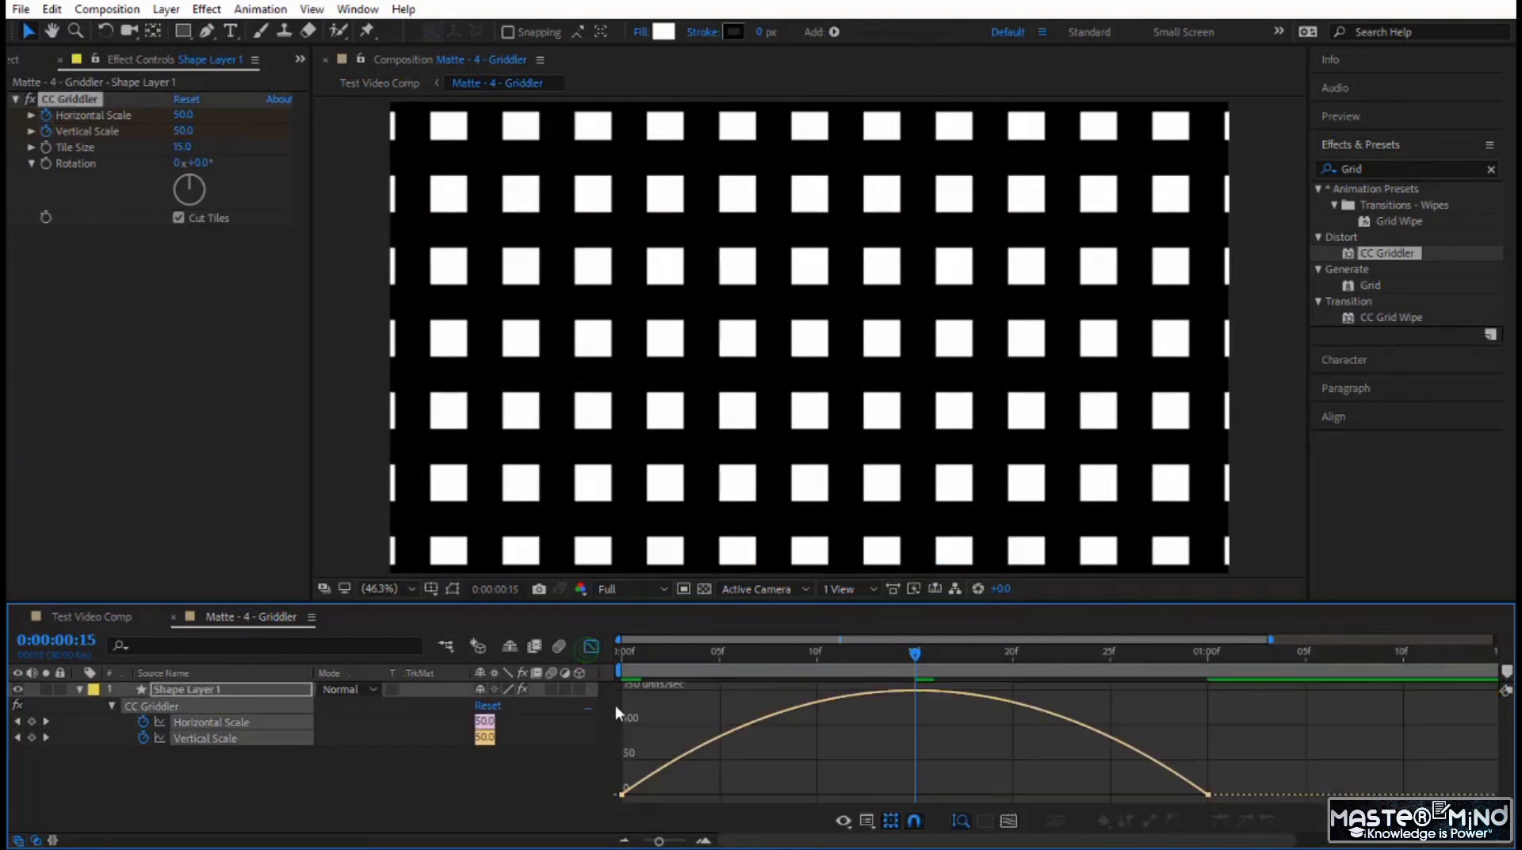
pyautogui.click(1210, 792)
pyautogui.moveTo(1251, 706); pyautogui.dragTo(1162, 808)
pyautogui.moveTo(1109, 788); pyautogui.dragTo(891, 786)
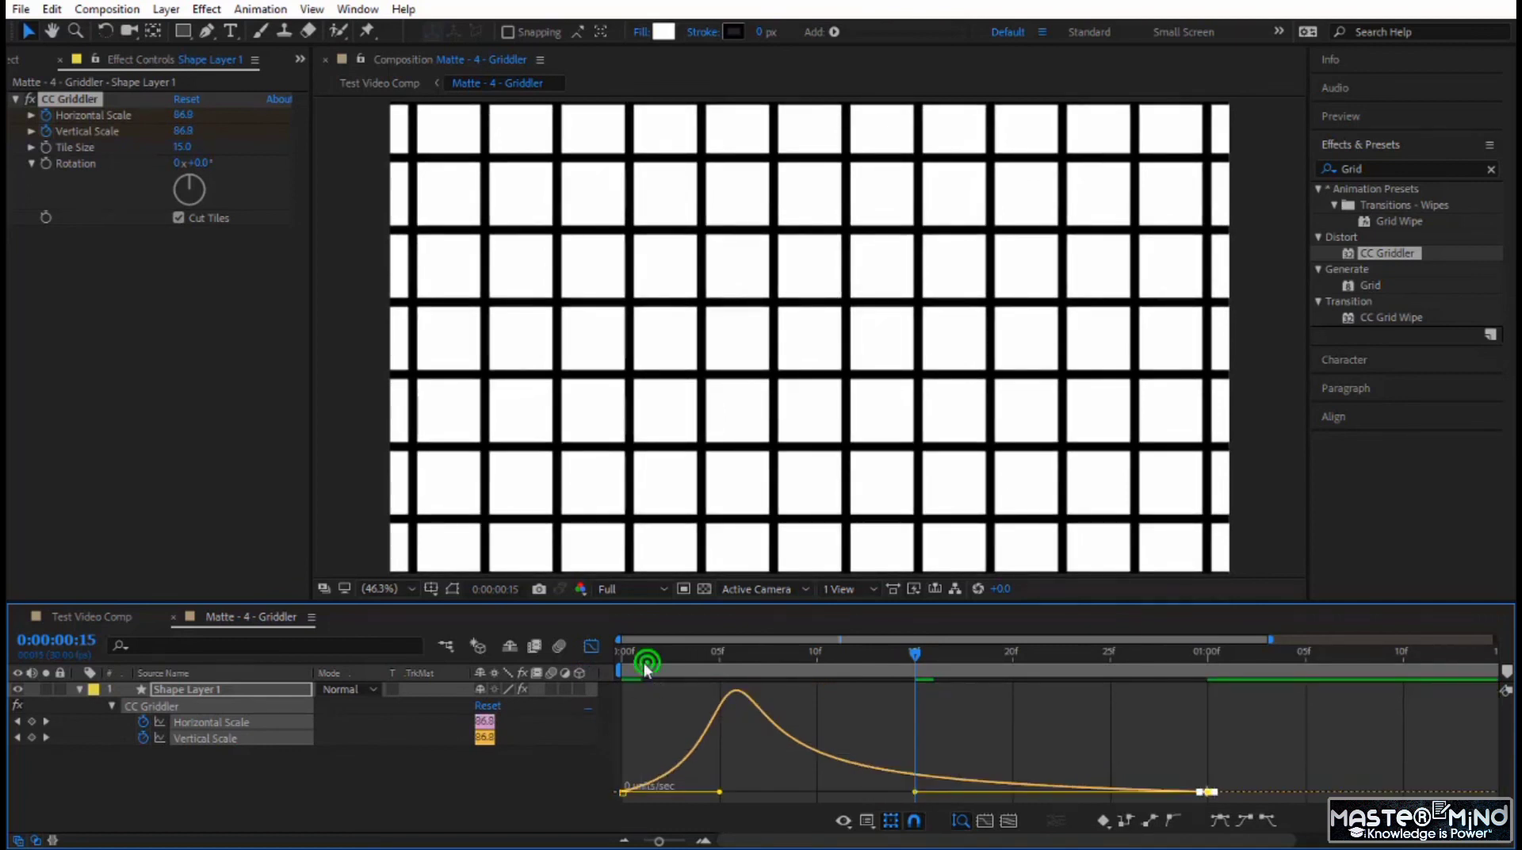
# Preview the eased grid from the first frame, then show Test Video Comp at 0:00:02:24
pyautogui.moveTo(647, 663); pyautogui.dragTo(507, 758)
pyautogui.press('space')
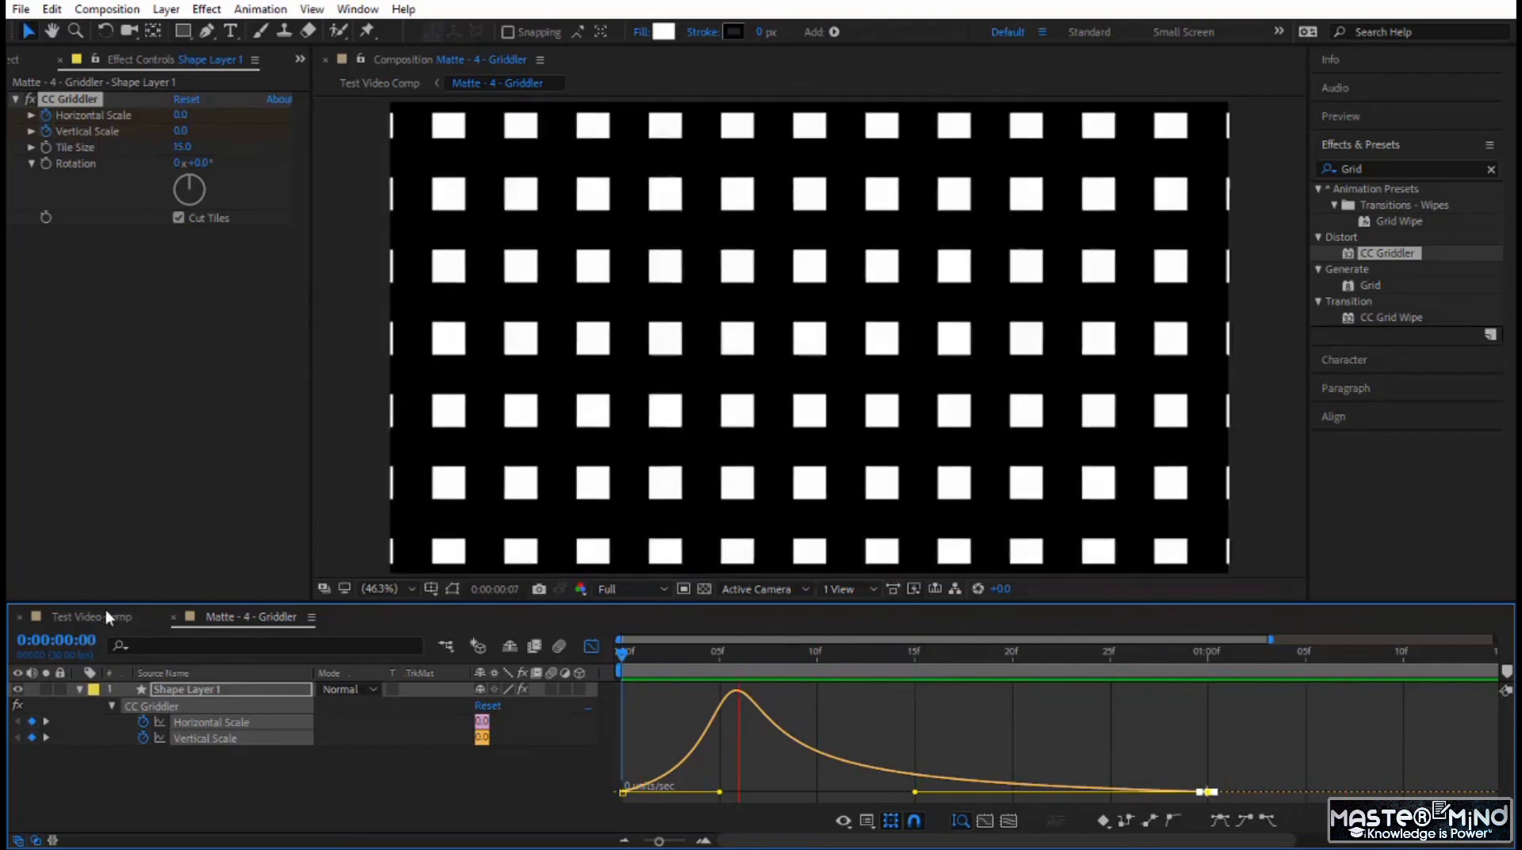
pyautogui.click(91, 615)
pyautogui.moveTo(880, 652); pyautogui.dragTo(932, 650)
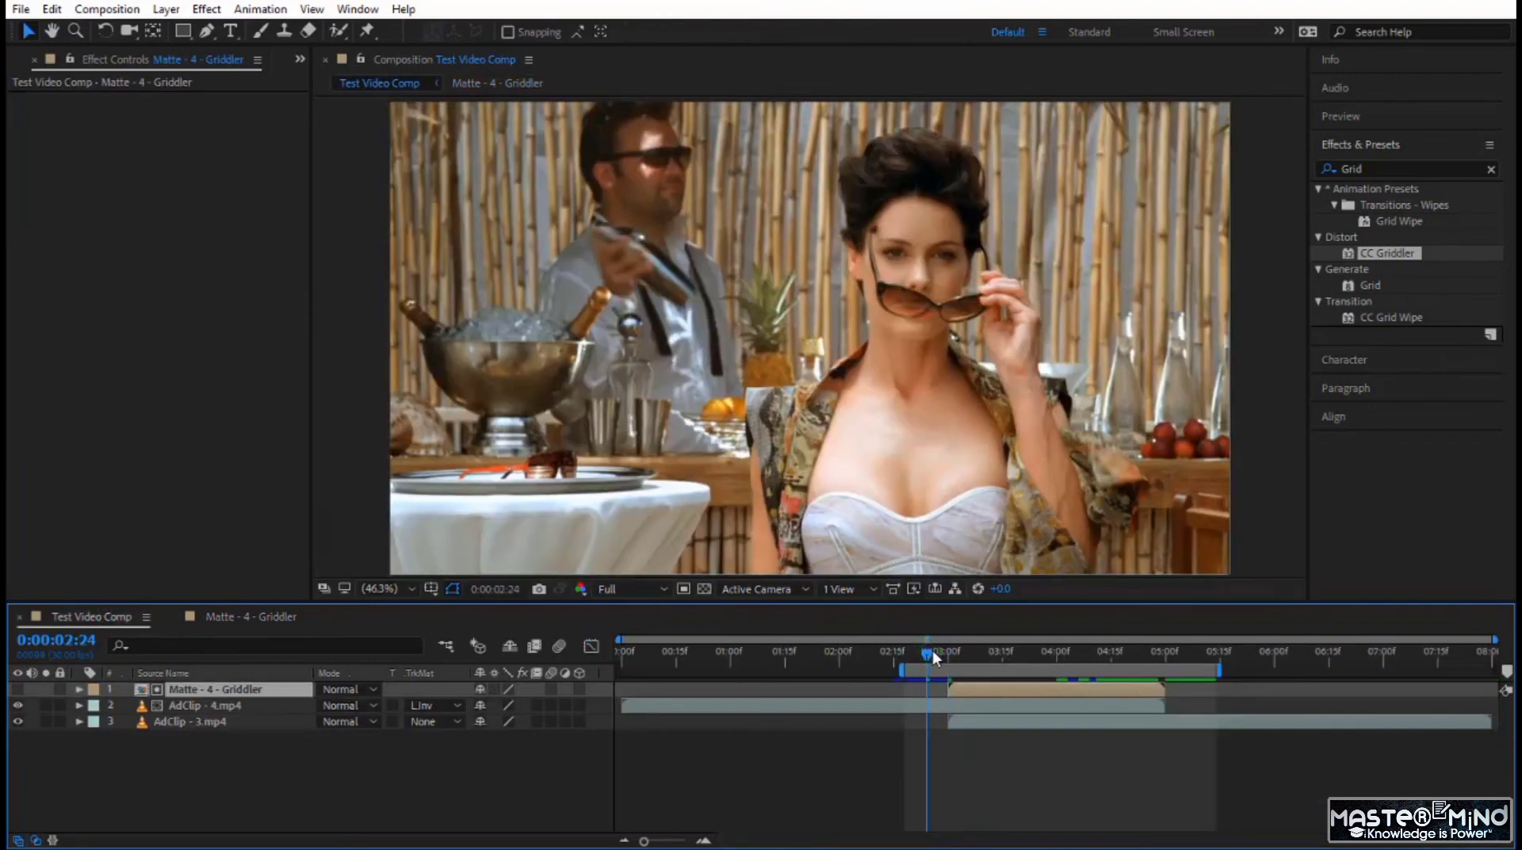
pyautogui.press('space')
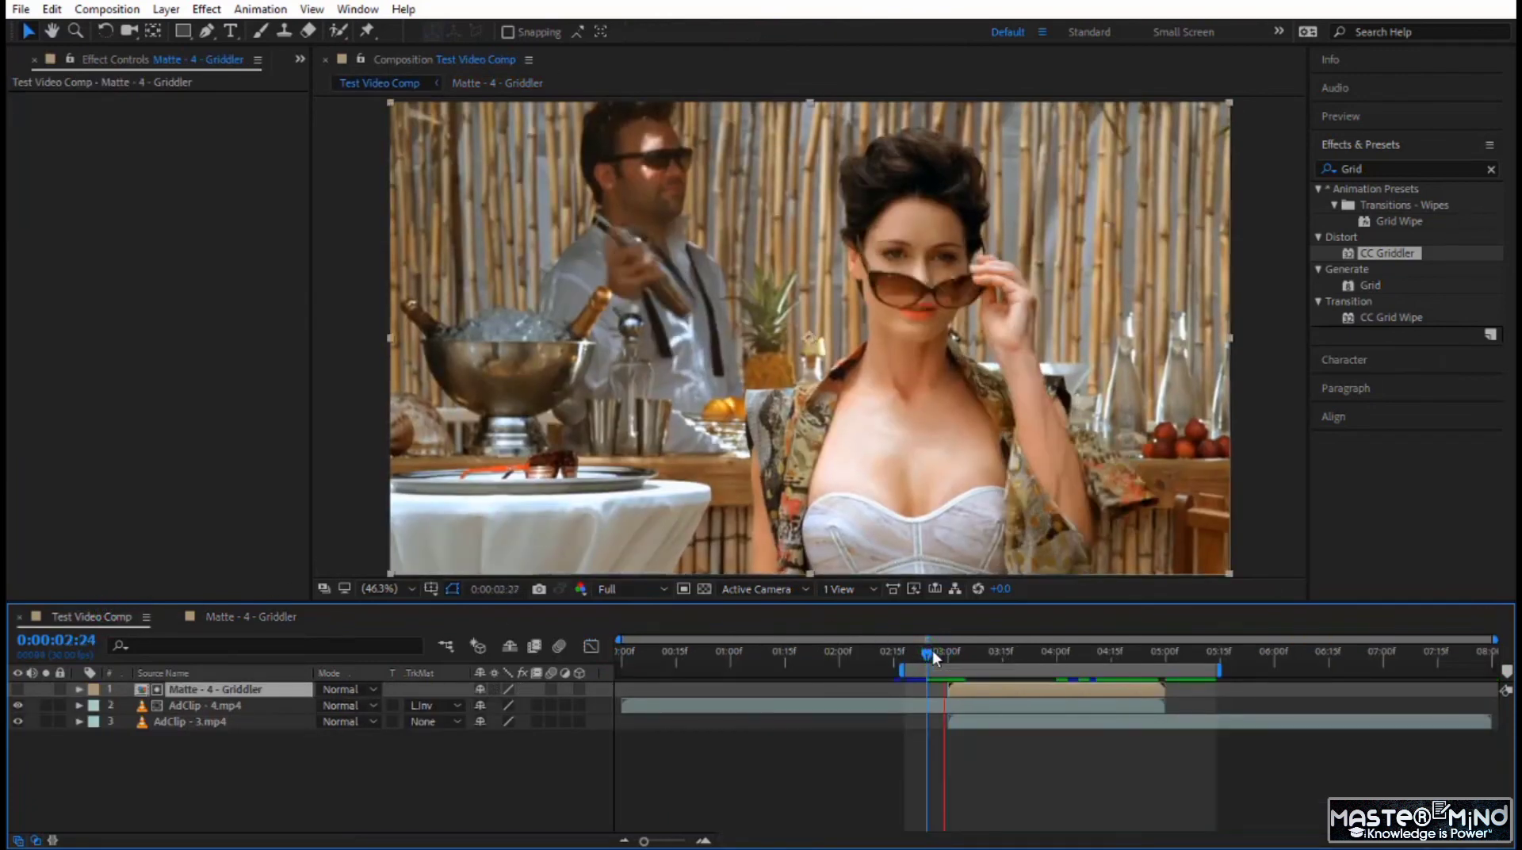